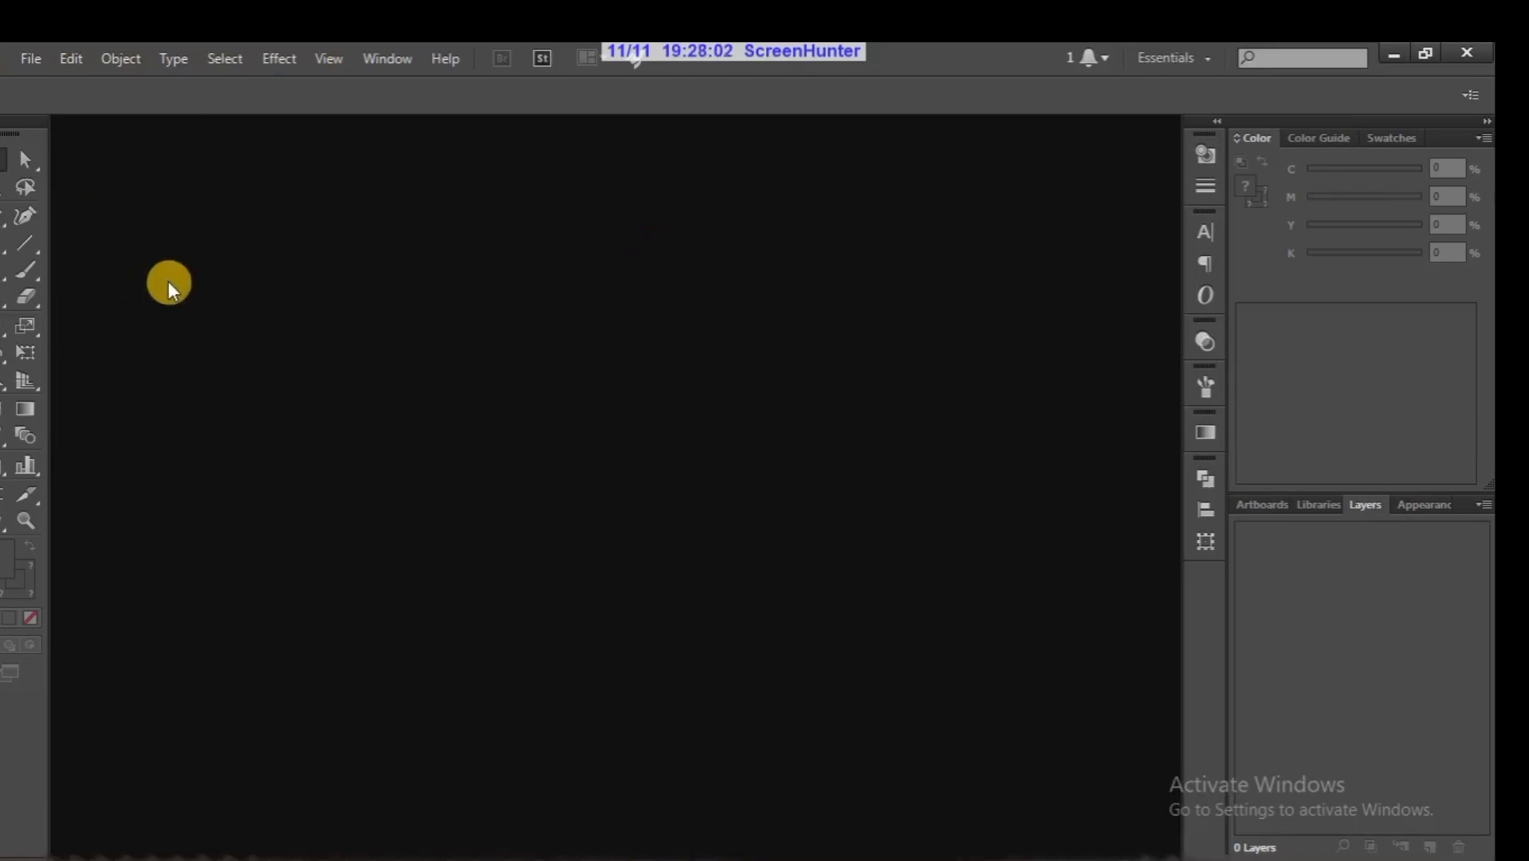
Step: Start a new document, keeping Print as the New Document profile
left_click(30, 61)
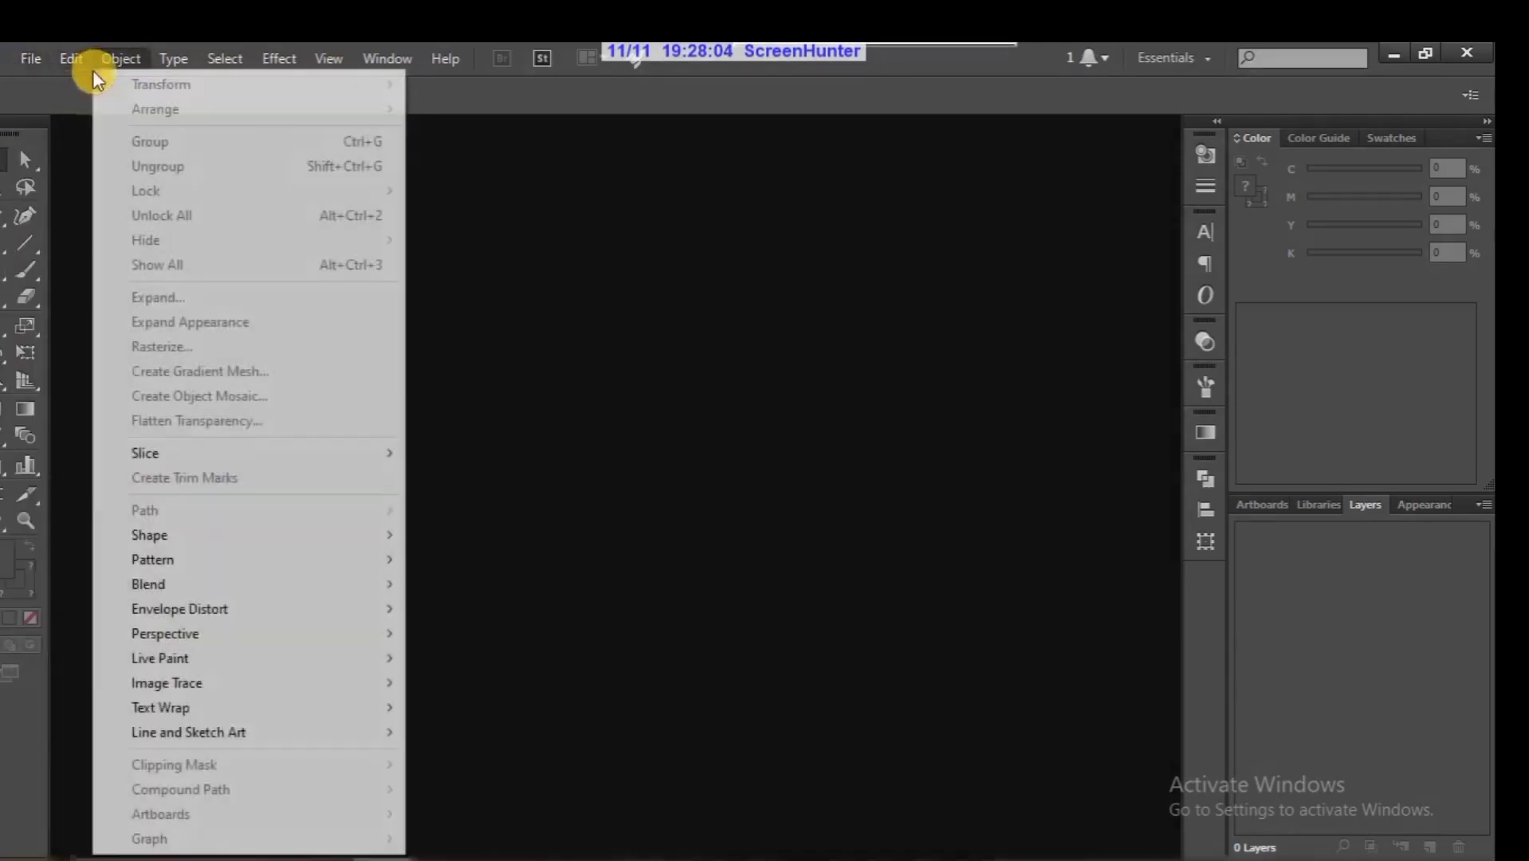
left_click(53, 82)
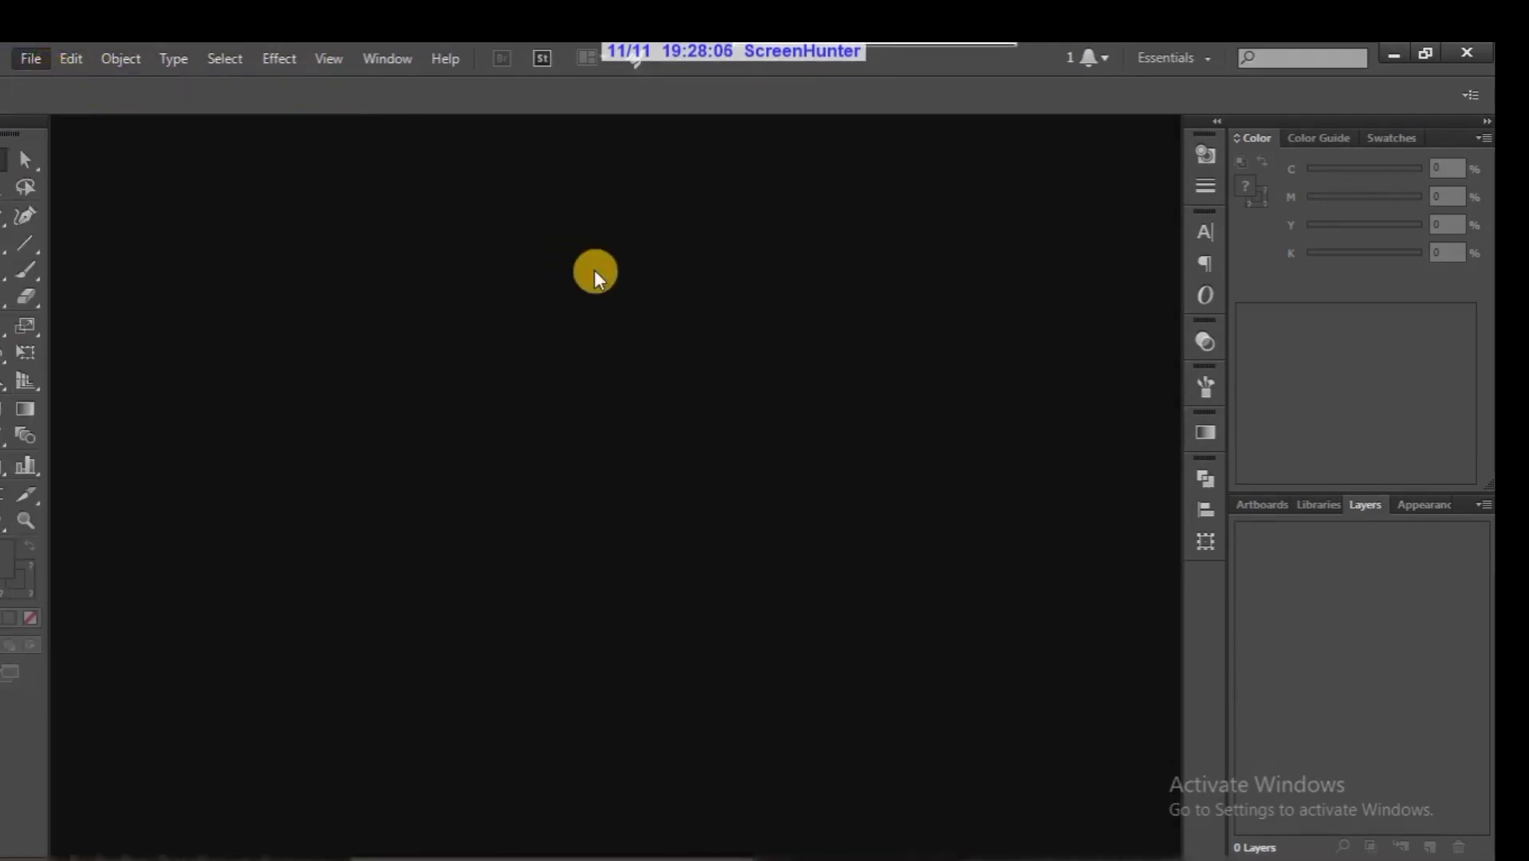
mouse_move(692, 120)
left_mouse_down()
mouse_move(610, 156)
mouse_move(668, 153)
left_mouse_up()
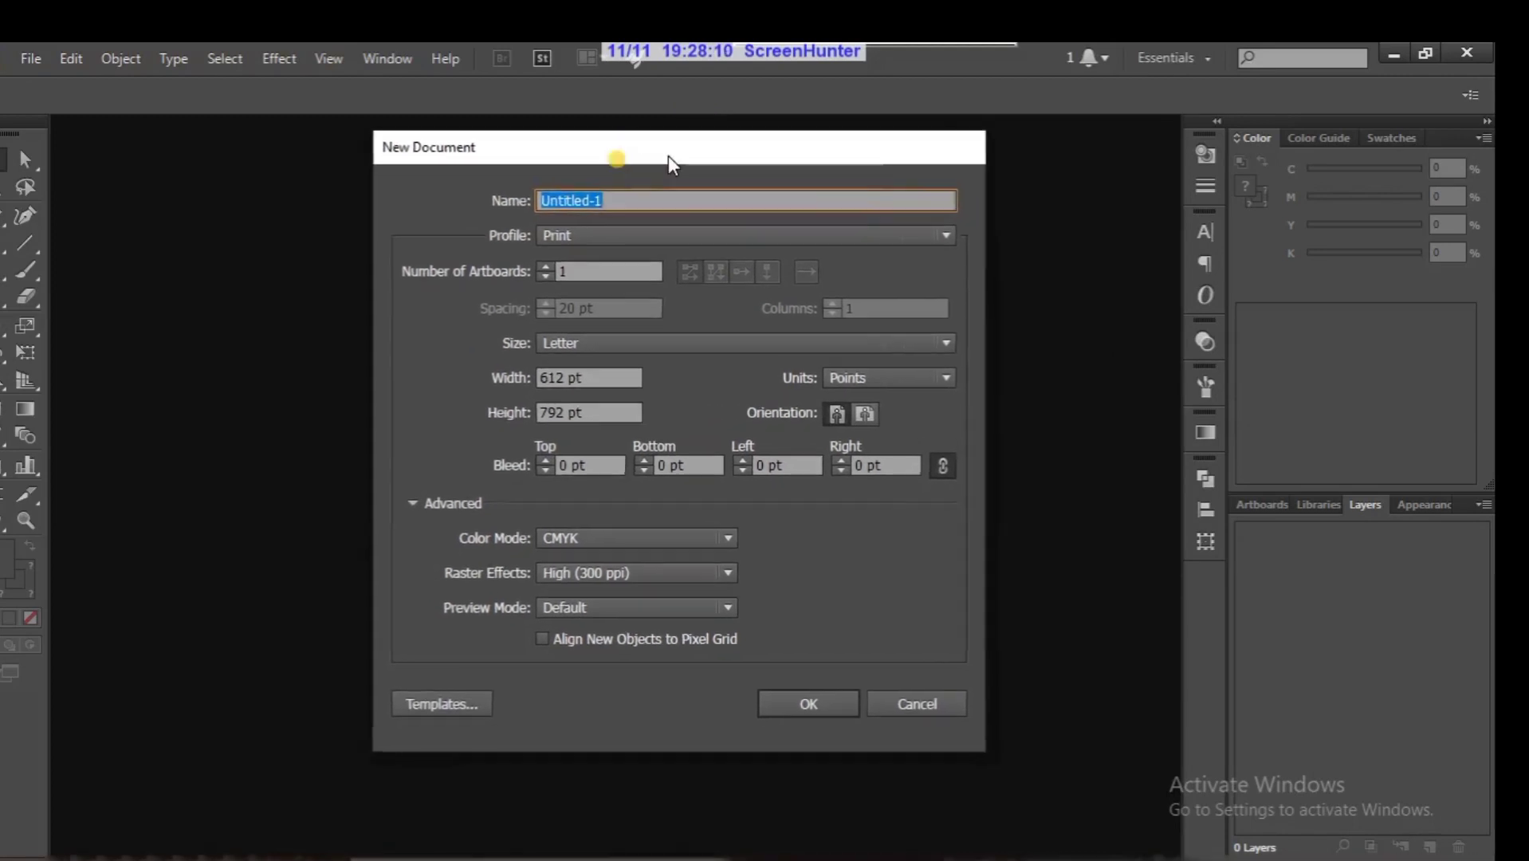
left_click(748, 232)
left_click(747, 231)
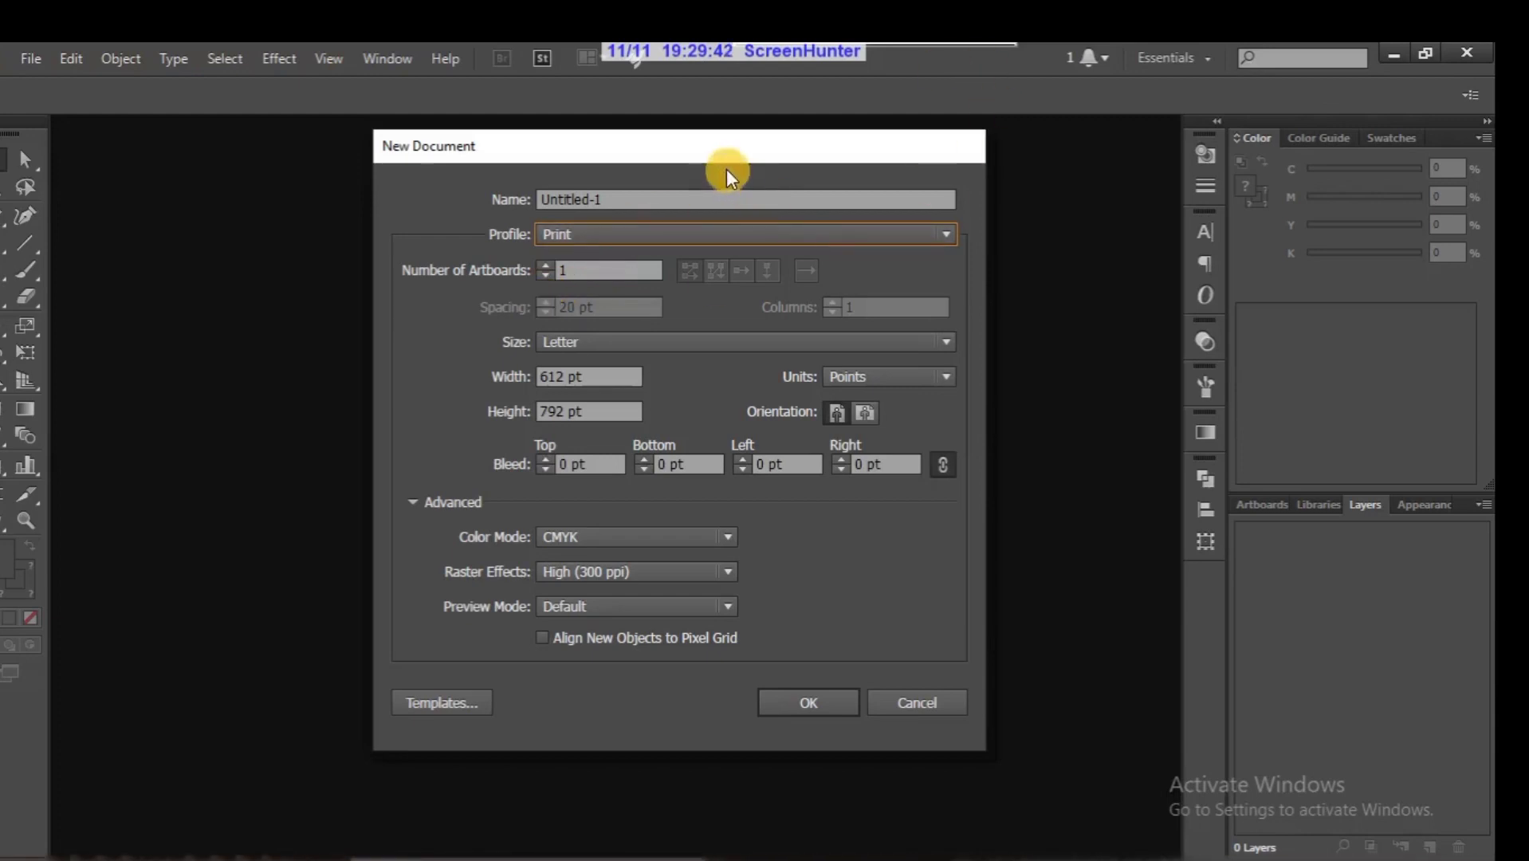
left_click_drag(726, 152, 680, 150)
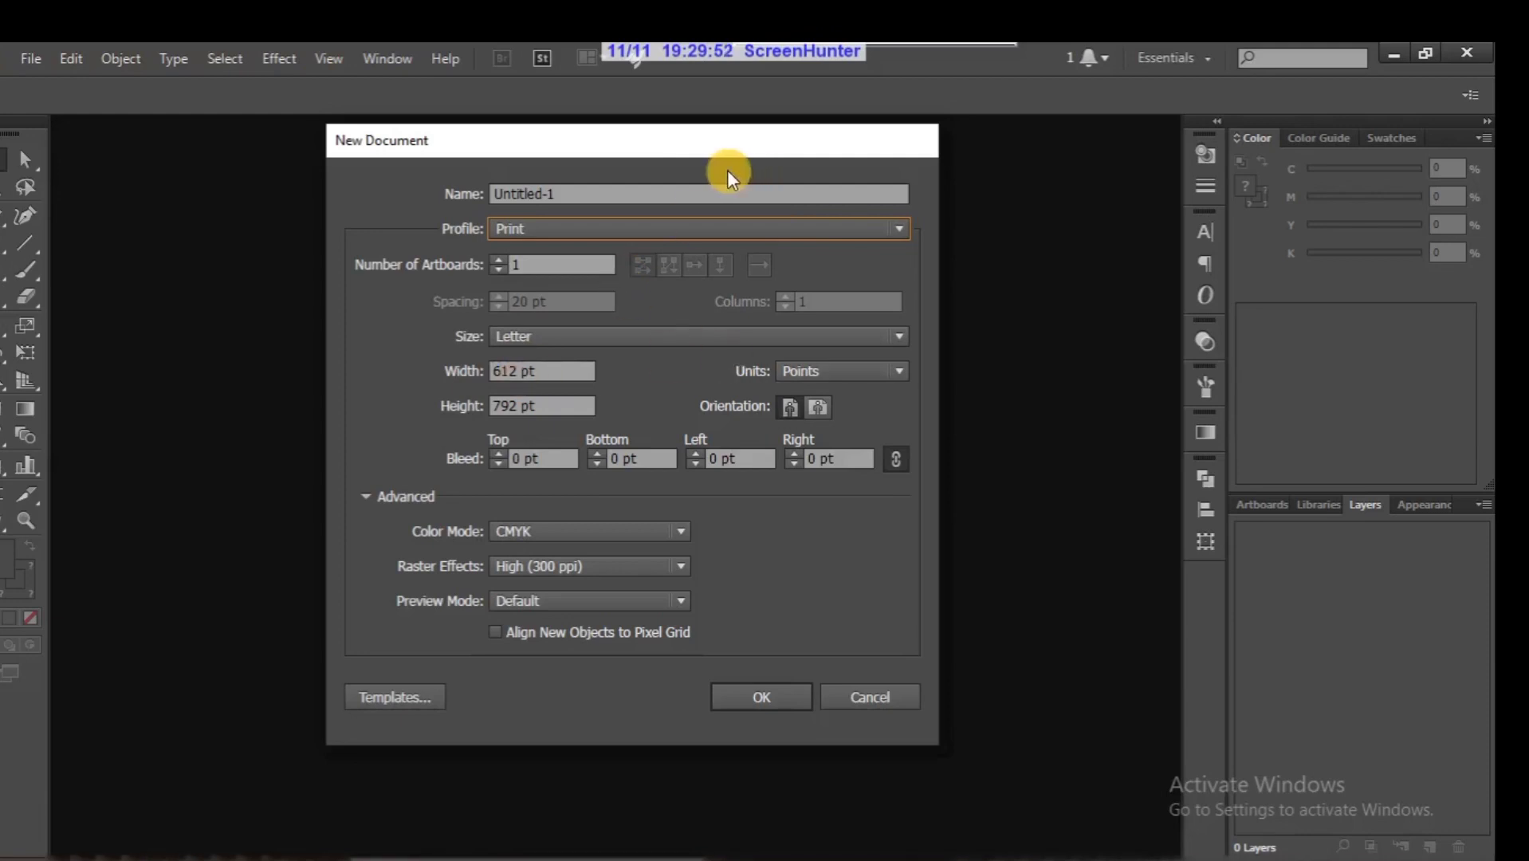
left_click_drag(749, 120, 761, 93)
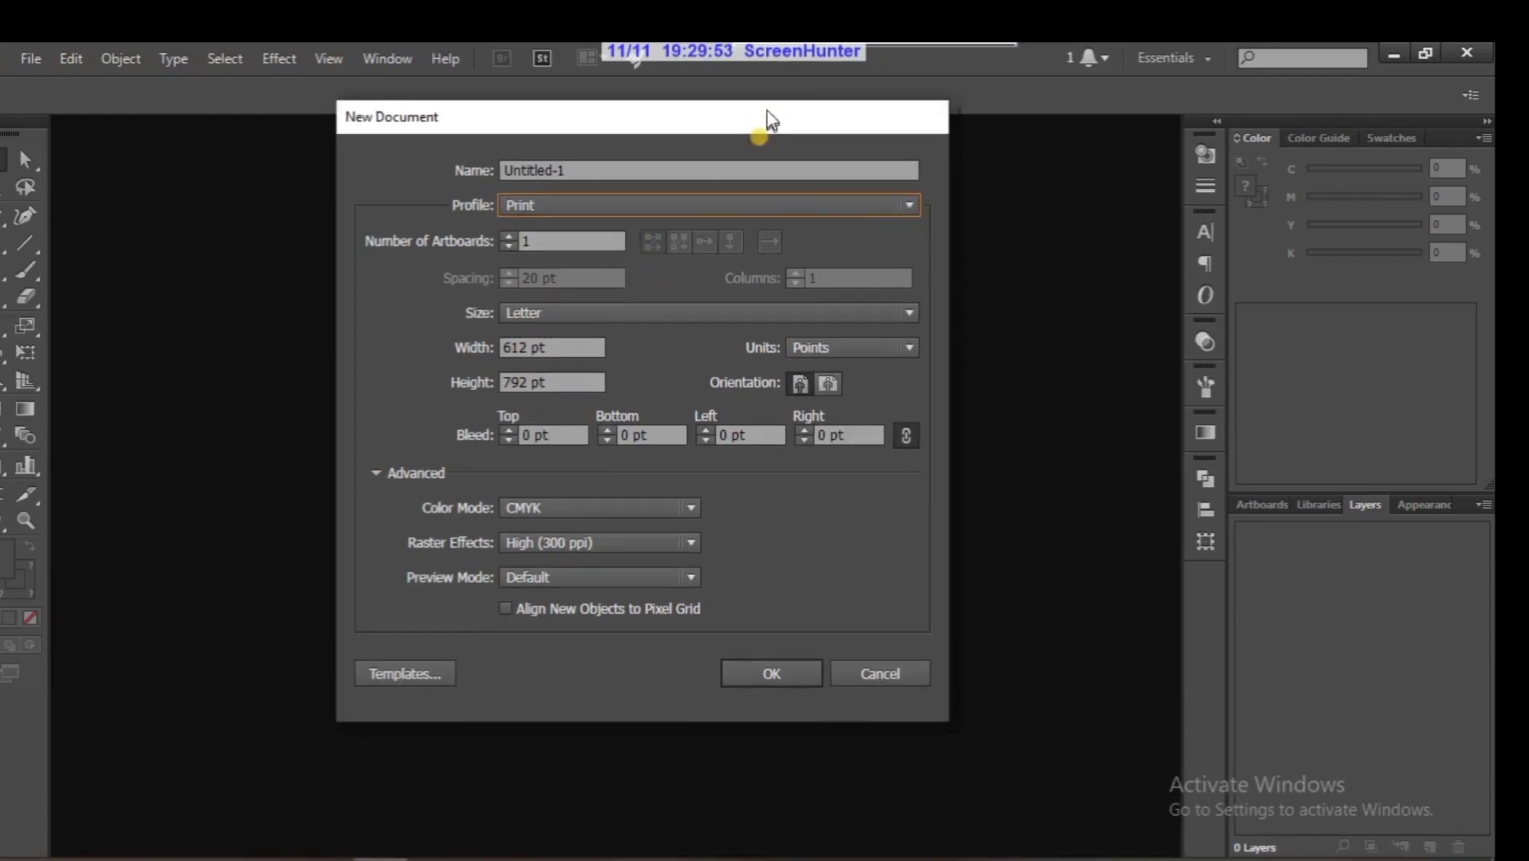
Step: Create the document with Millimeters units and the A3 page size
left_click(908, 349)
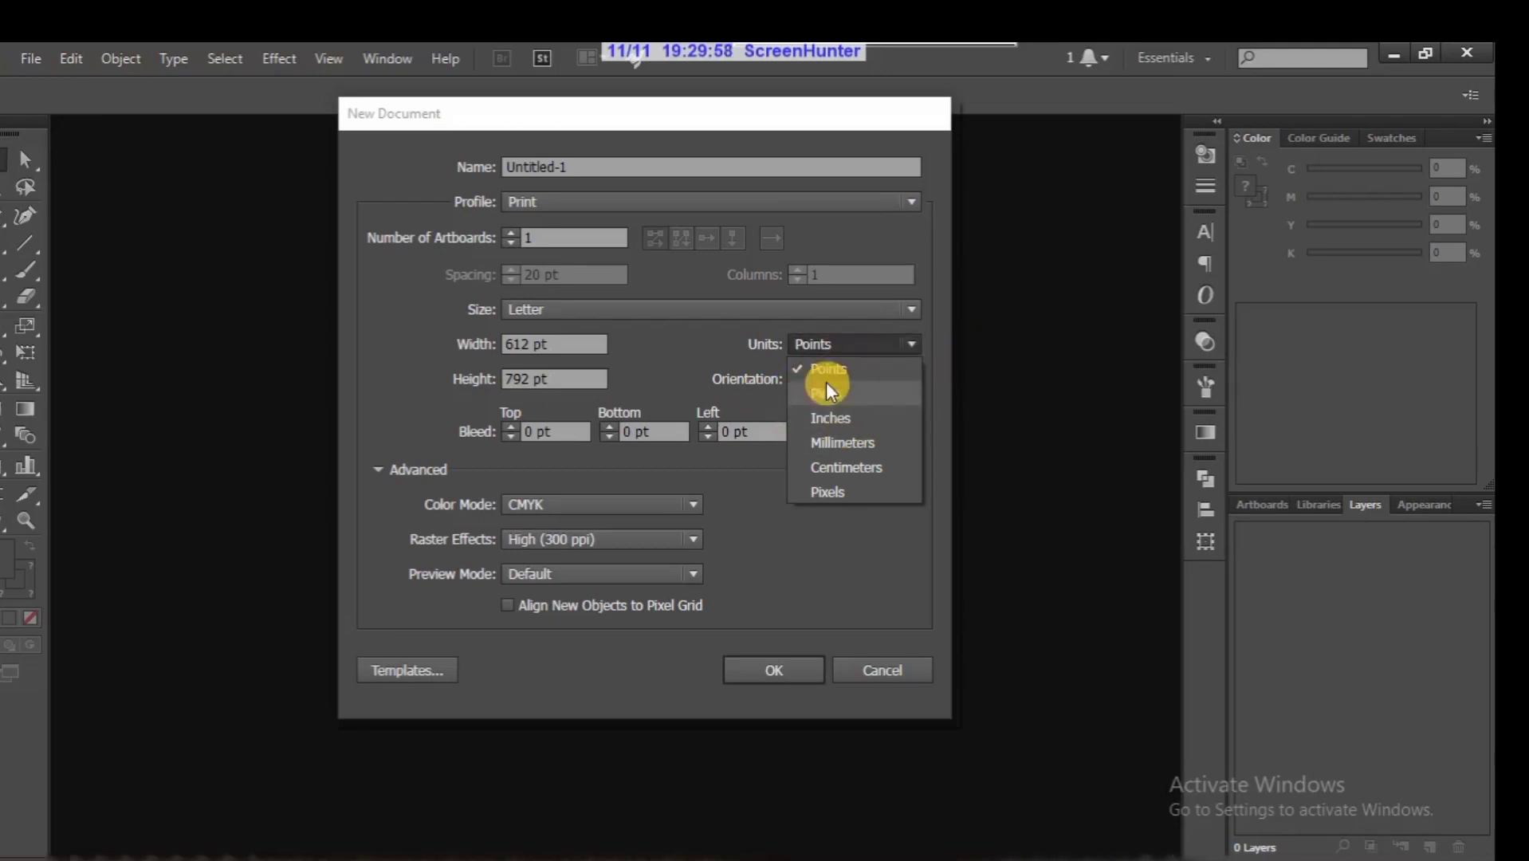
left_click(844, 445)
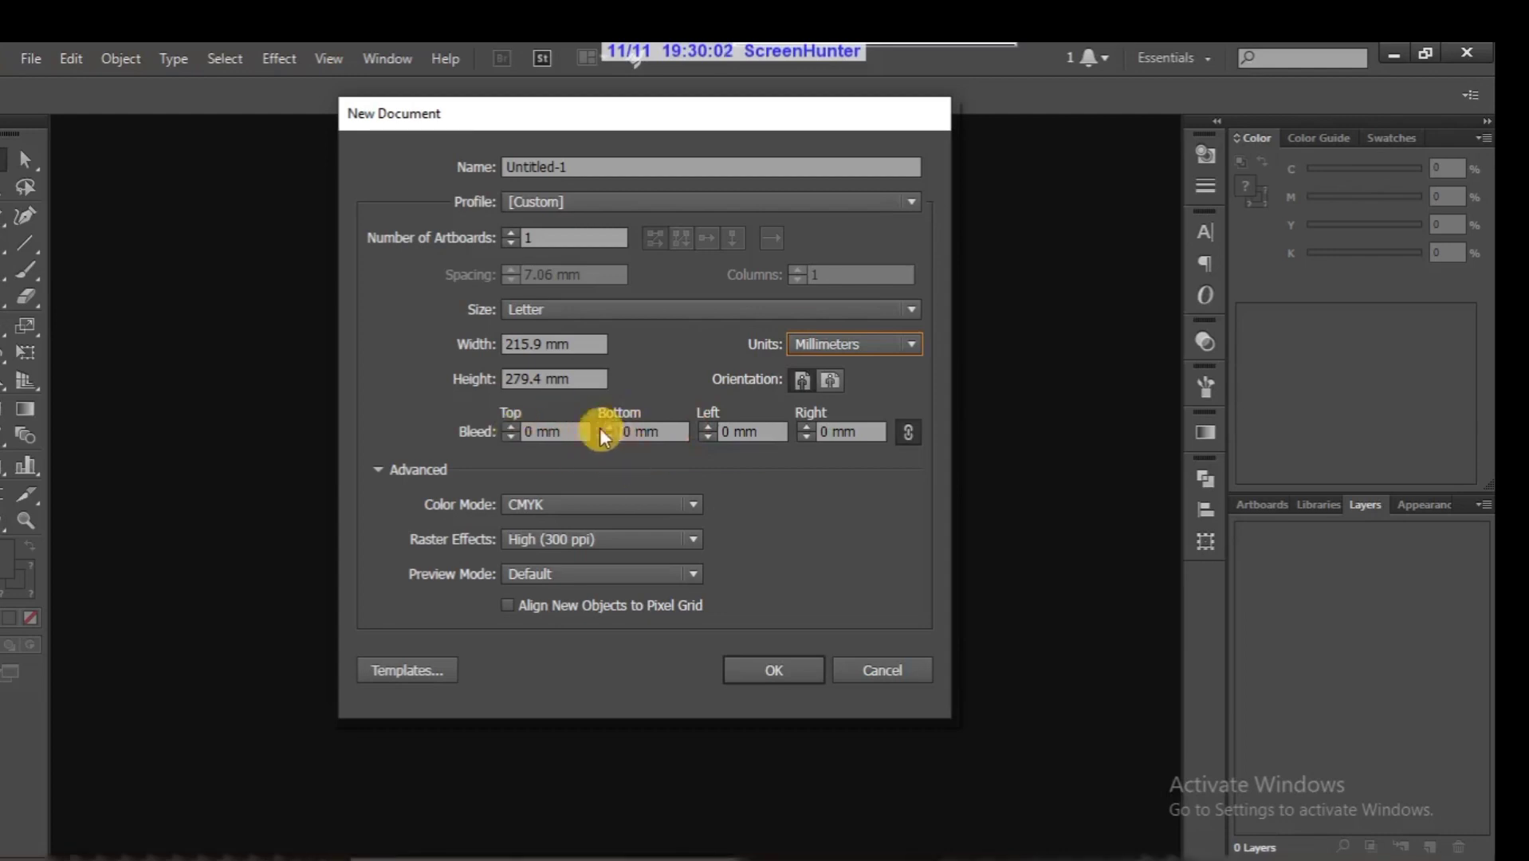
left_click(631, 309)
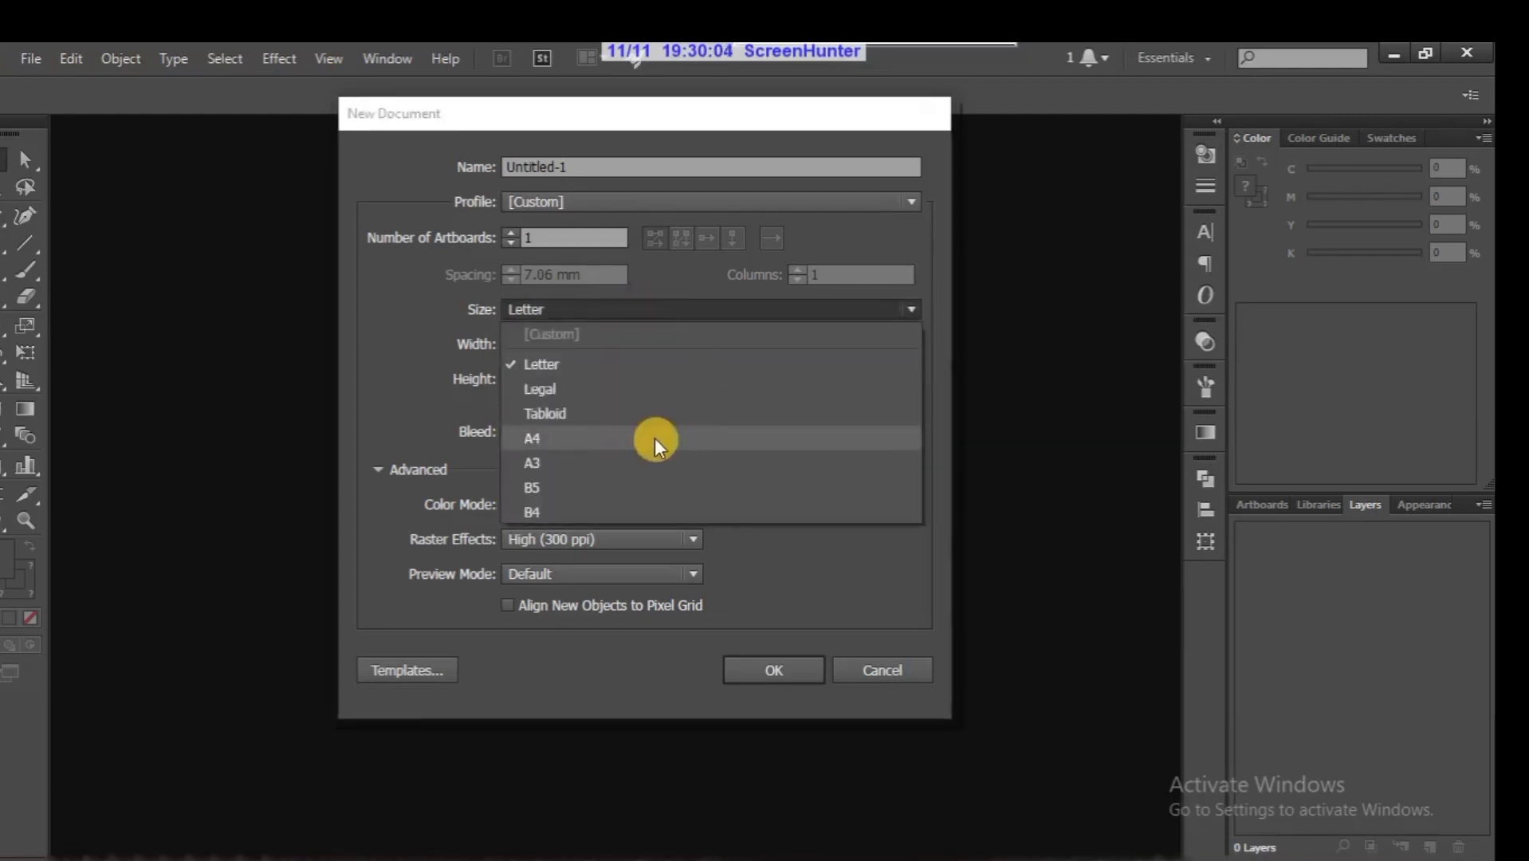
left_click(617, 461)
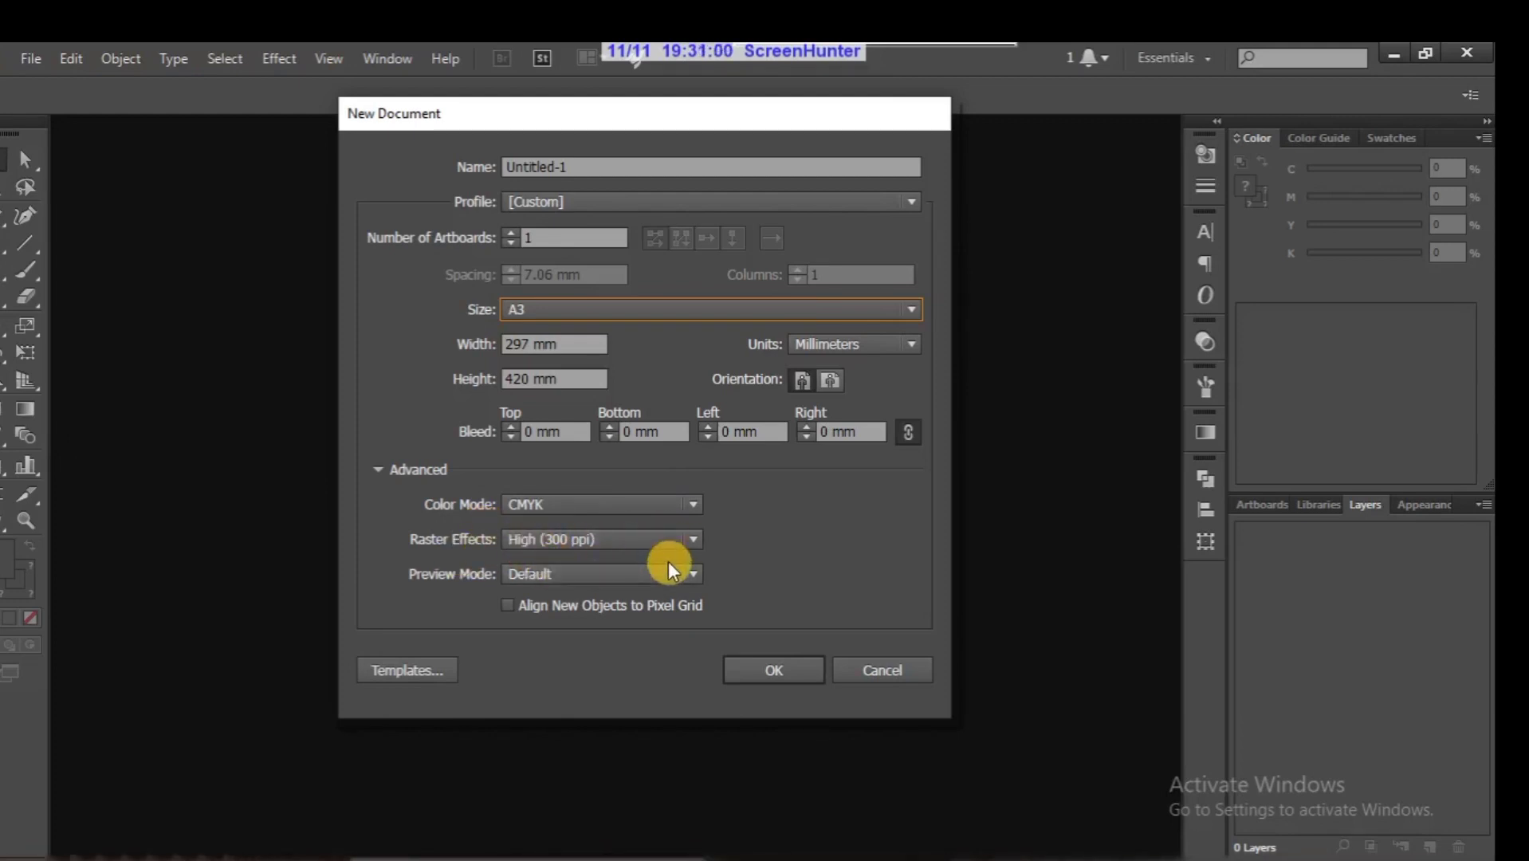
left_click(793, 668)
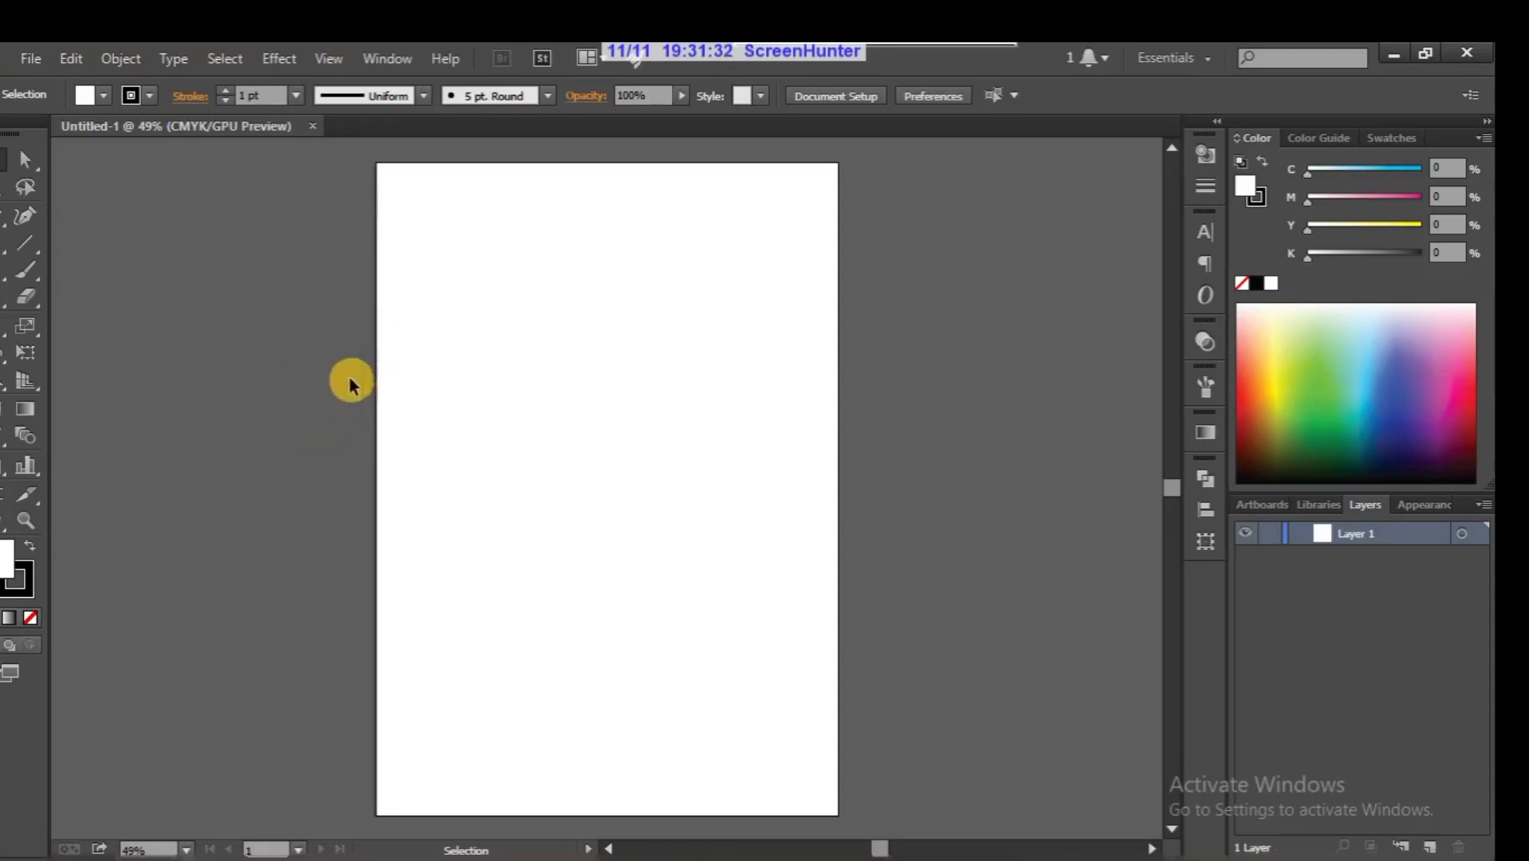
Step: Draw a rectangle across the upper part of the A3 artboard
left_click(4, 271)
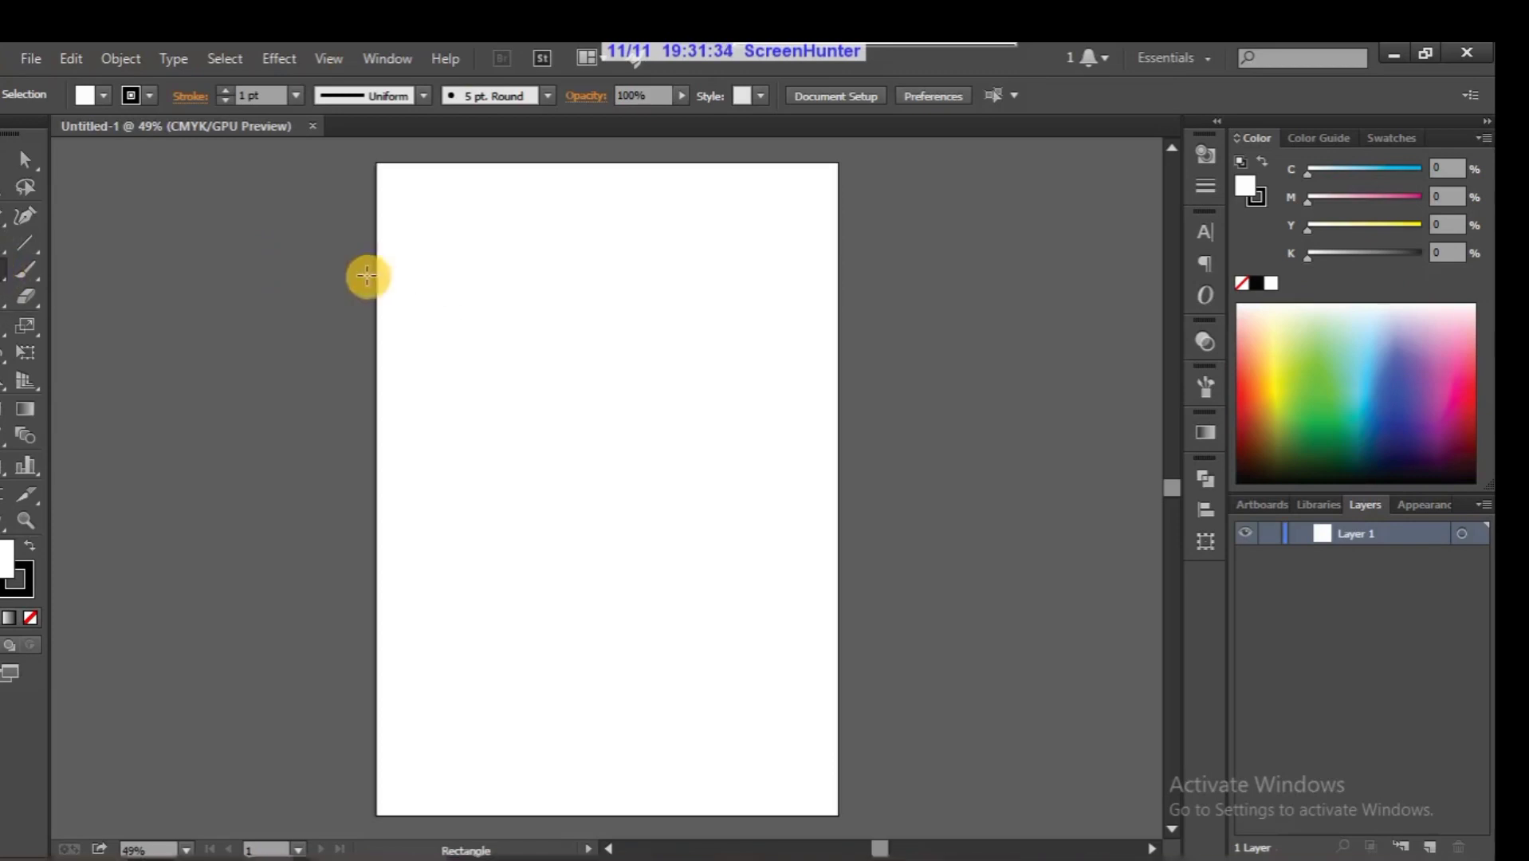
mouse_move(351, 280)
left_mouse_down()
mouse_move(545, 447)
mouse_move(715, 522)
left_mouse_up()
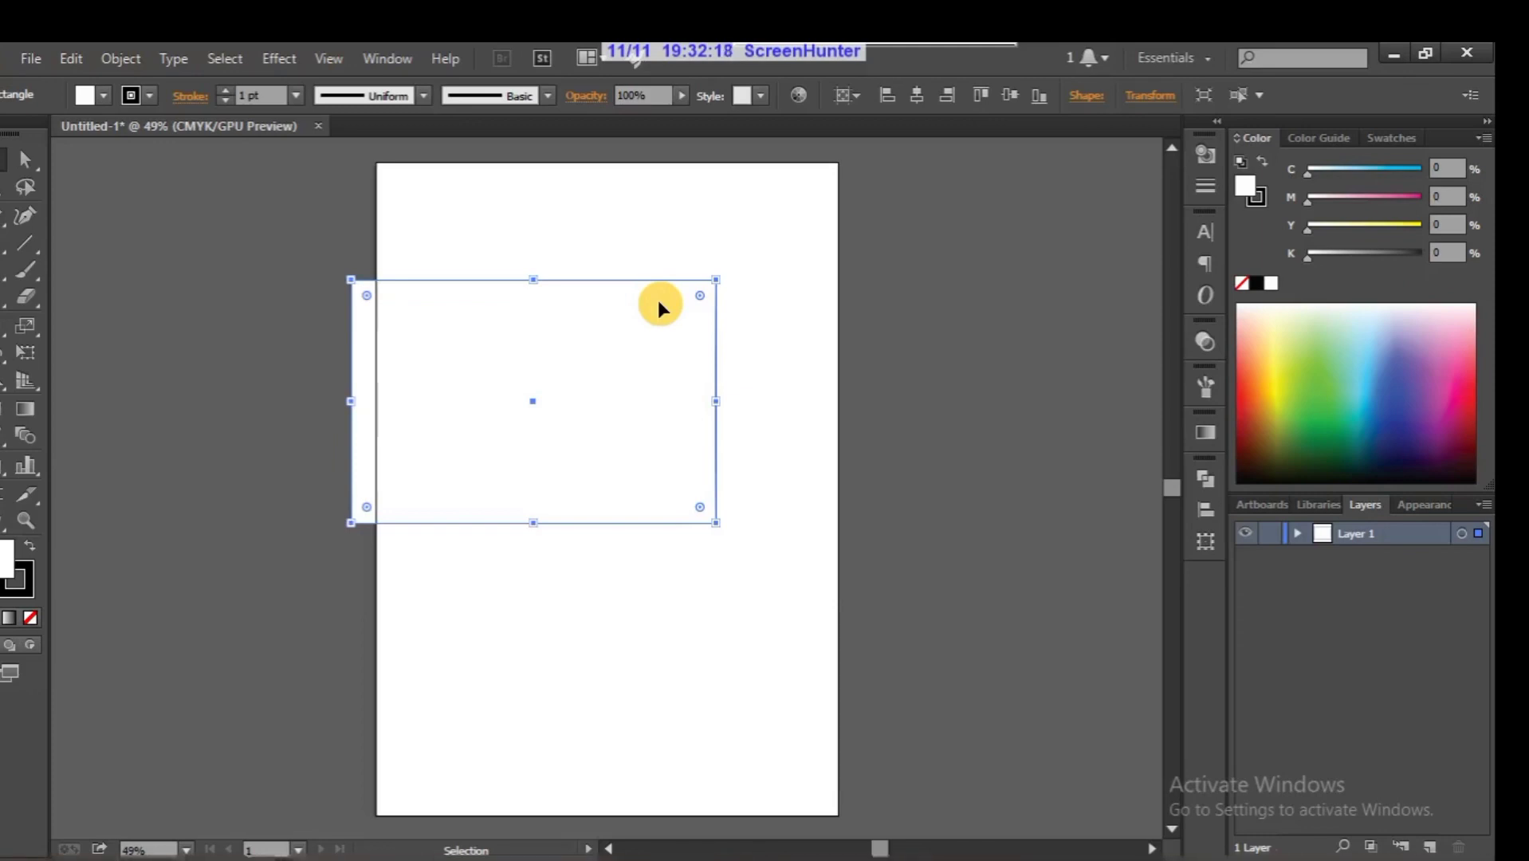
Step: Shift the rectangle around the artboard, then delete it to leave the page blank
mouse_move(459, 326)
left_mouse_down()
mouse_move(539, 336)
mouse_move(484, 306)
mouse_move(511, 318)
left_mouse_up()
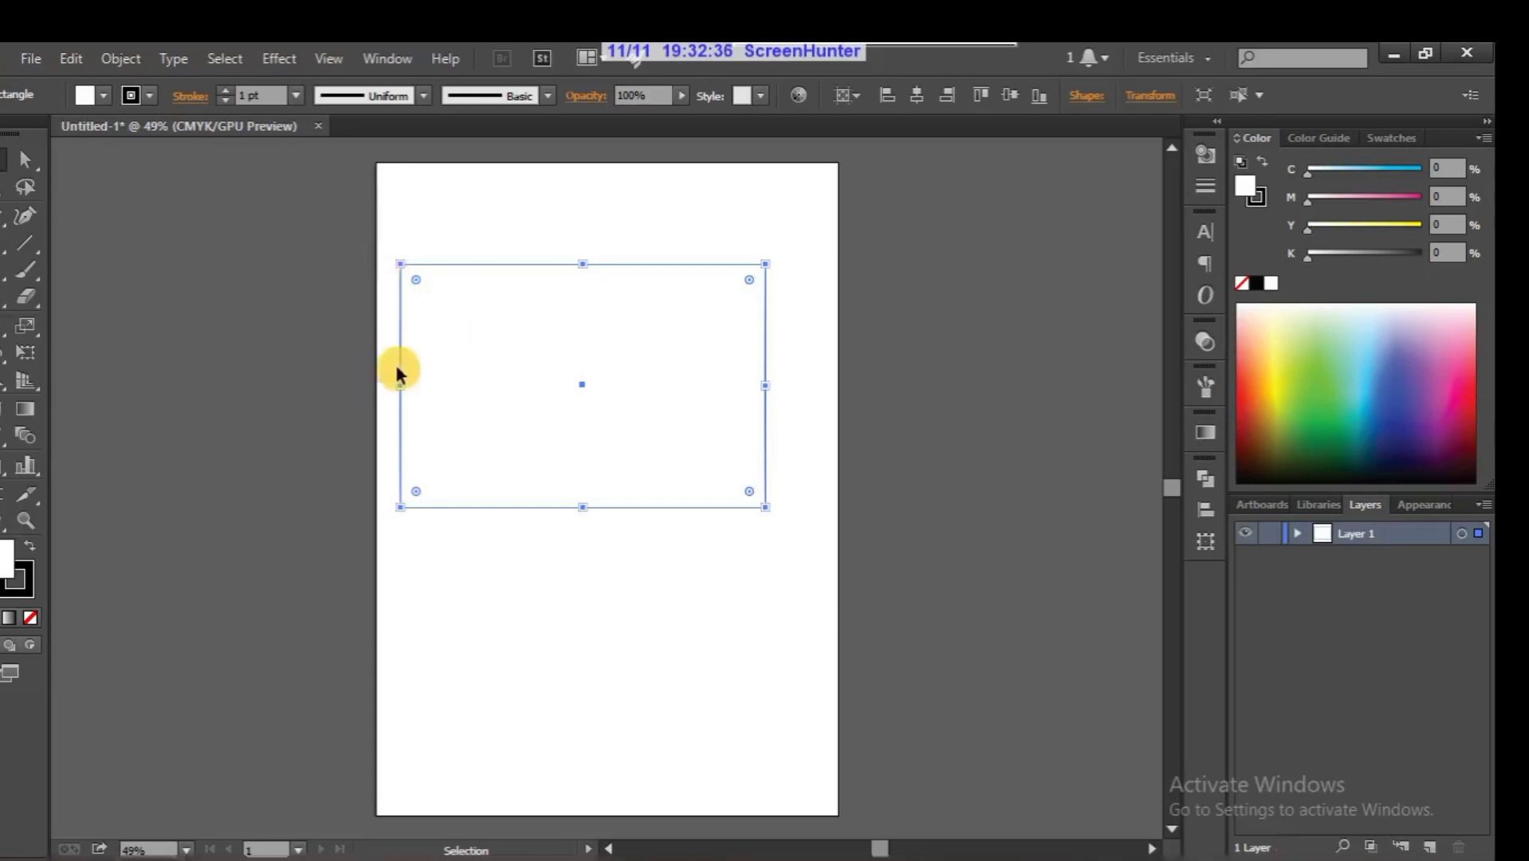
left_click_drag(516, 354, 464, 366)
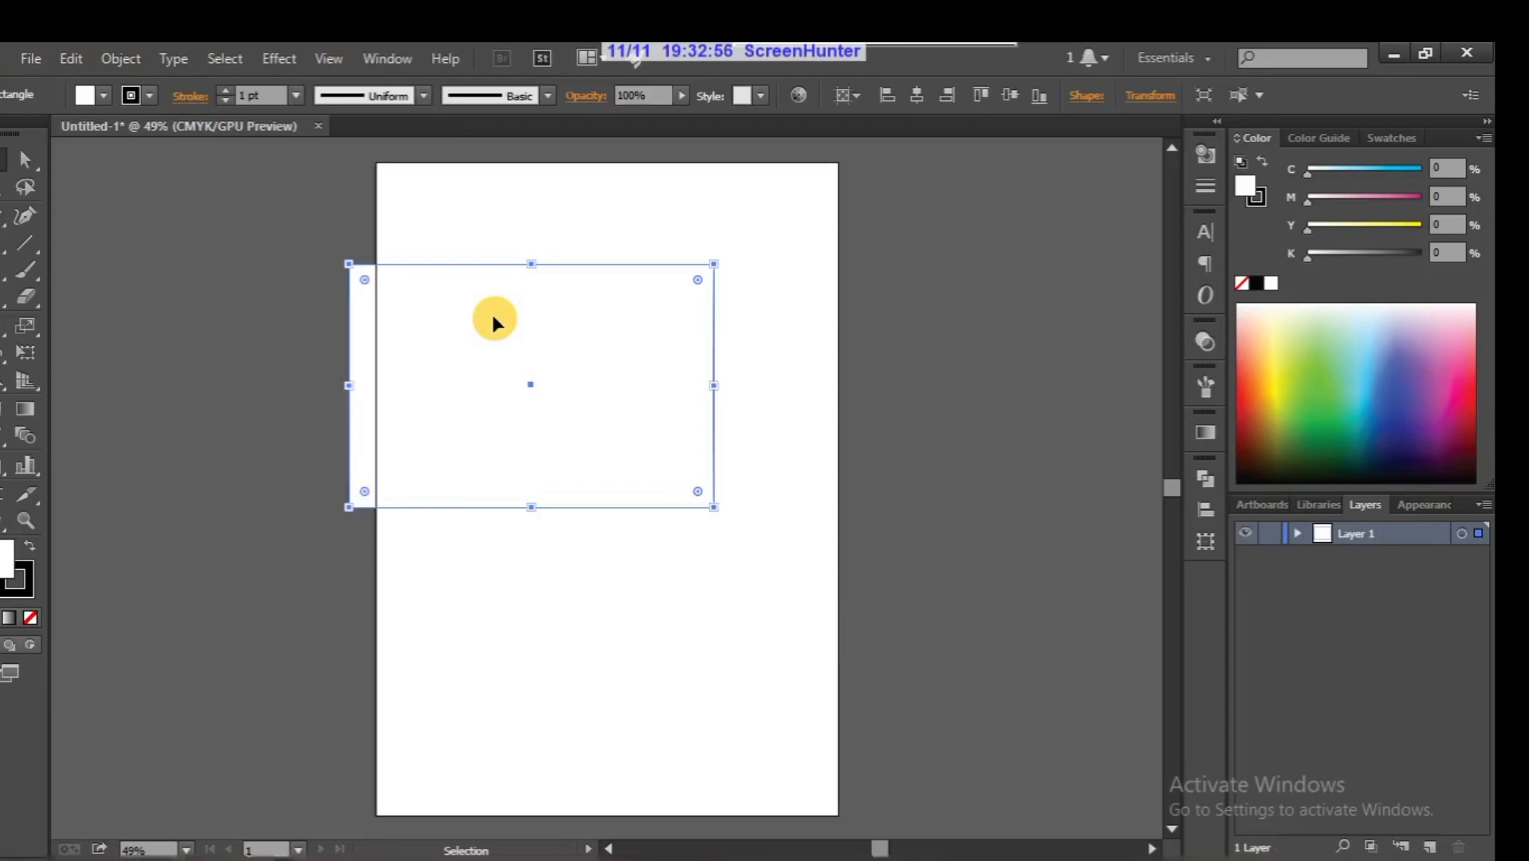
left_click_drag(492, 317, 578, 335)
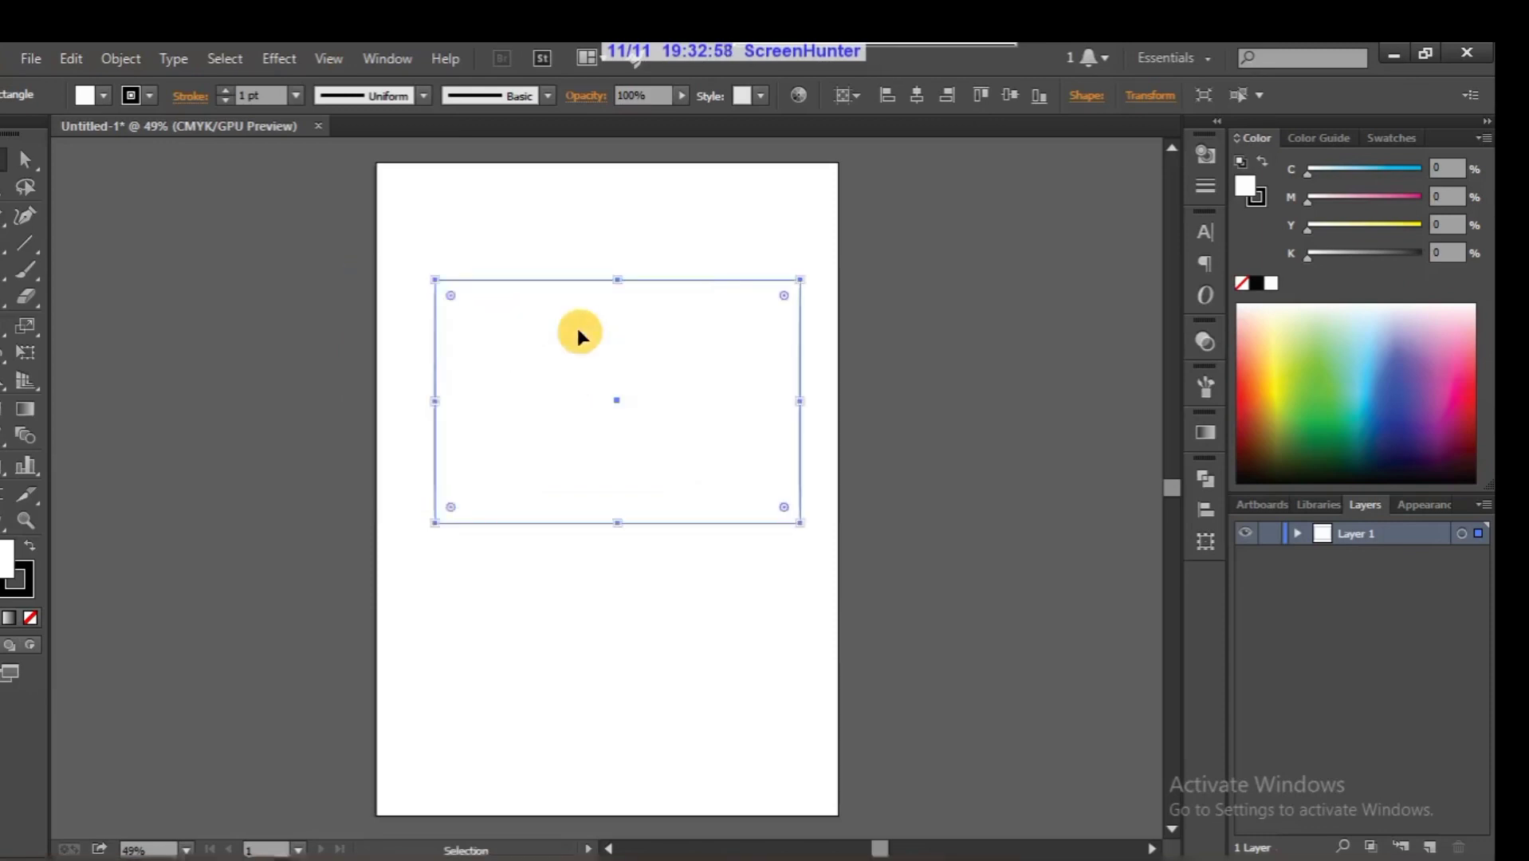
key("Delete")
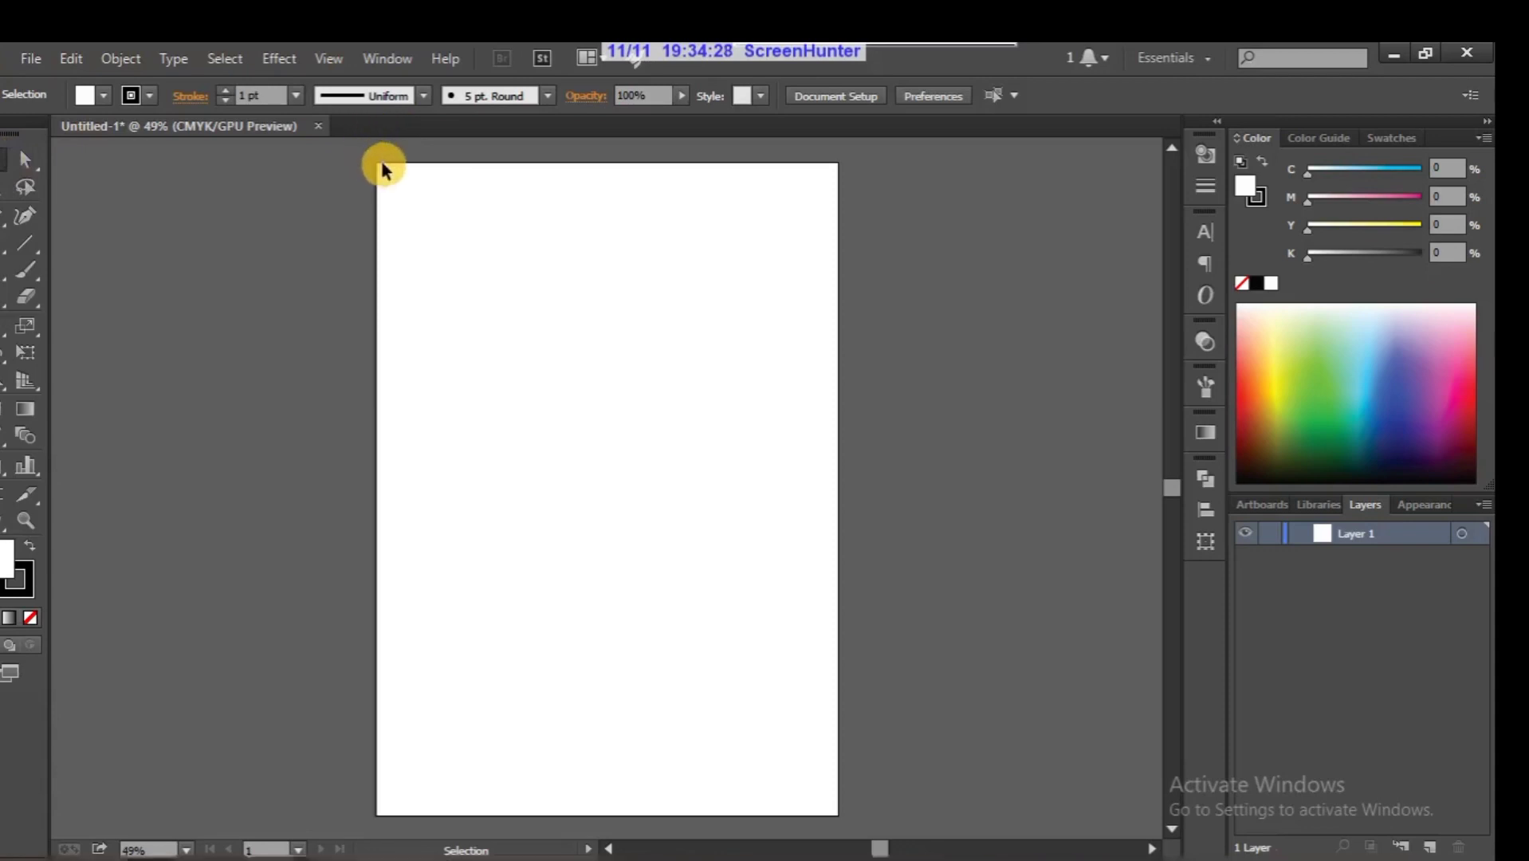
key("m")
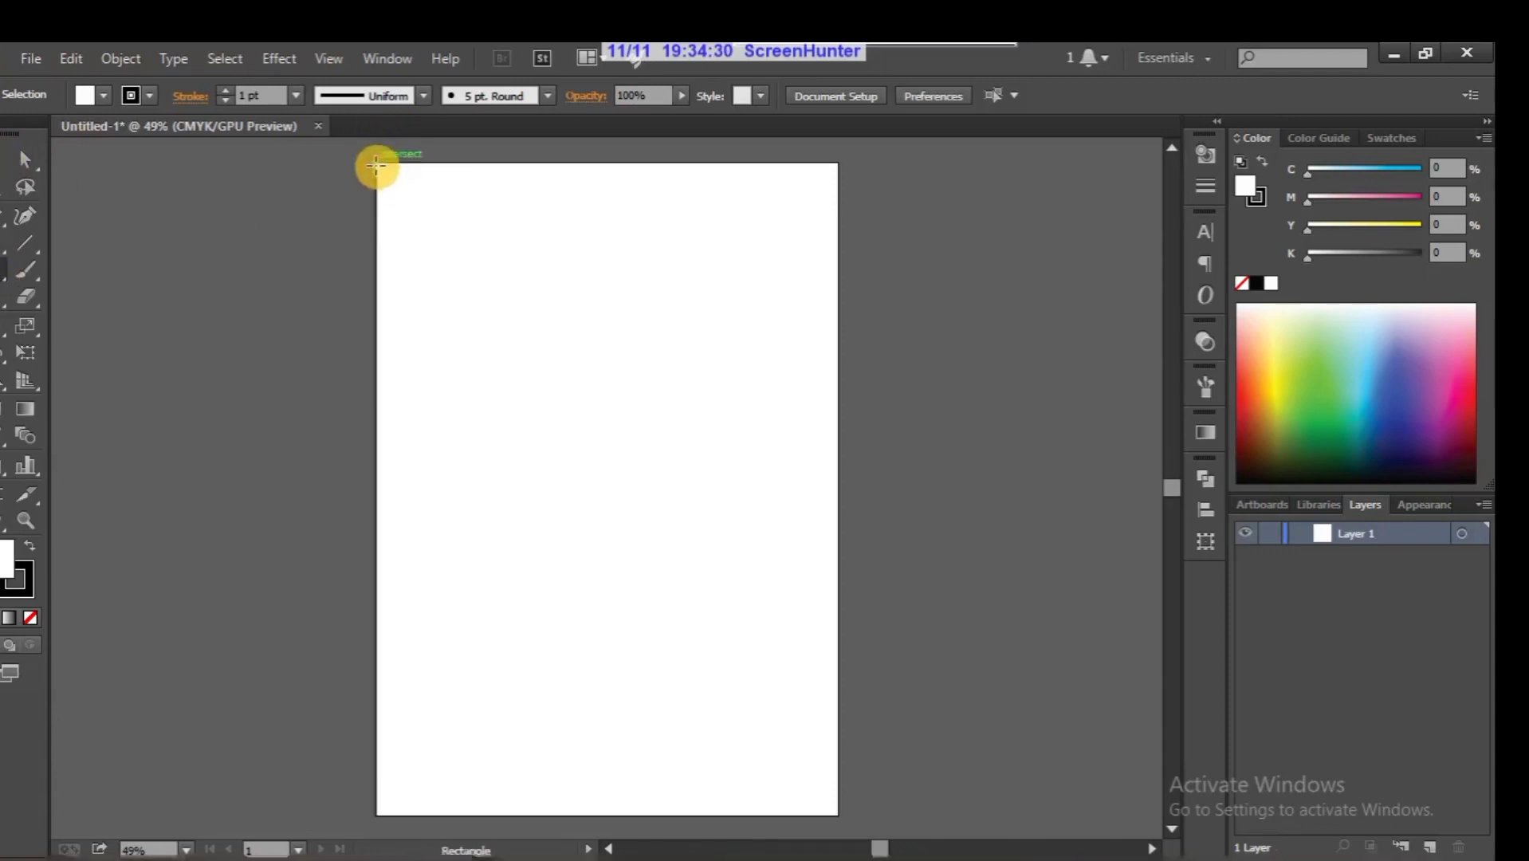
left_click_drag(375, 164, 855, 831)
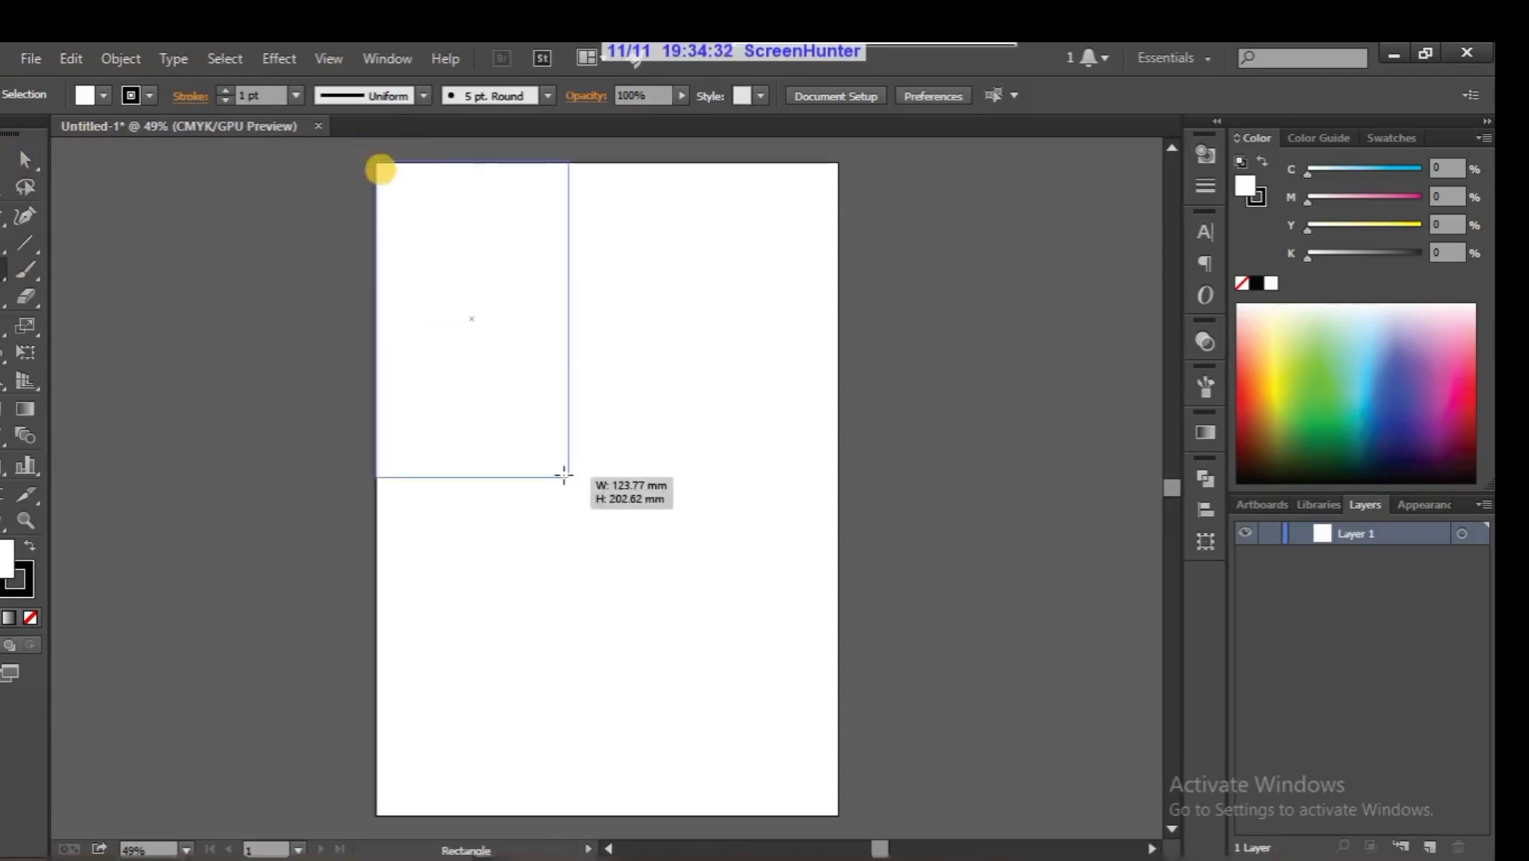
left_click_drag(839, 832, 842, 753)
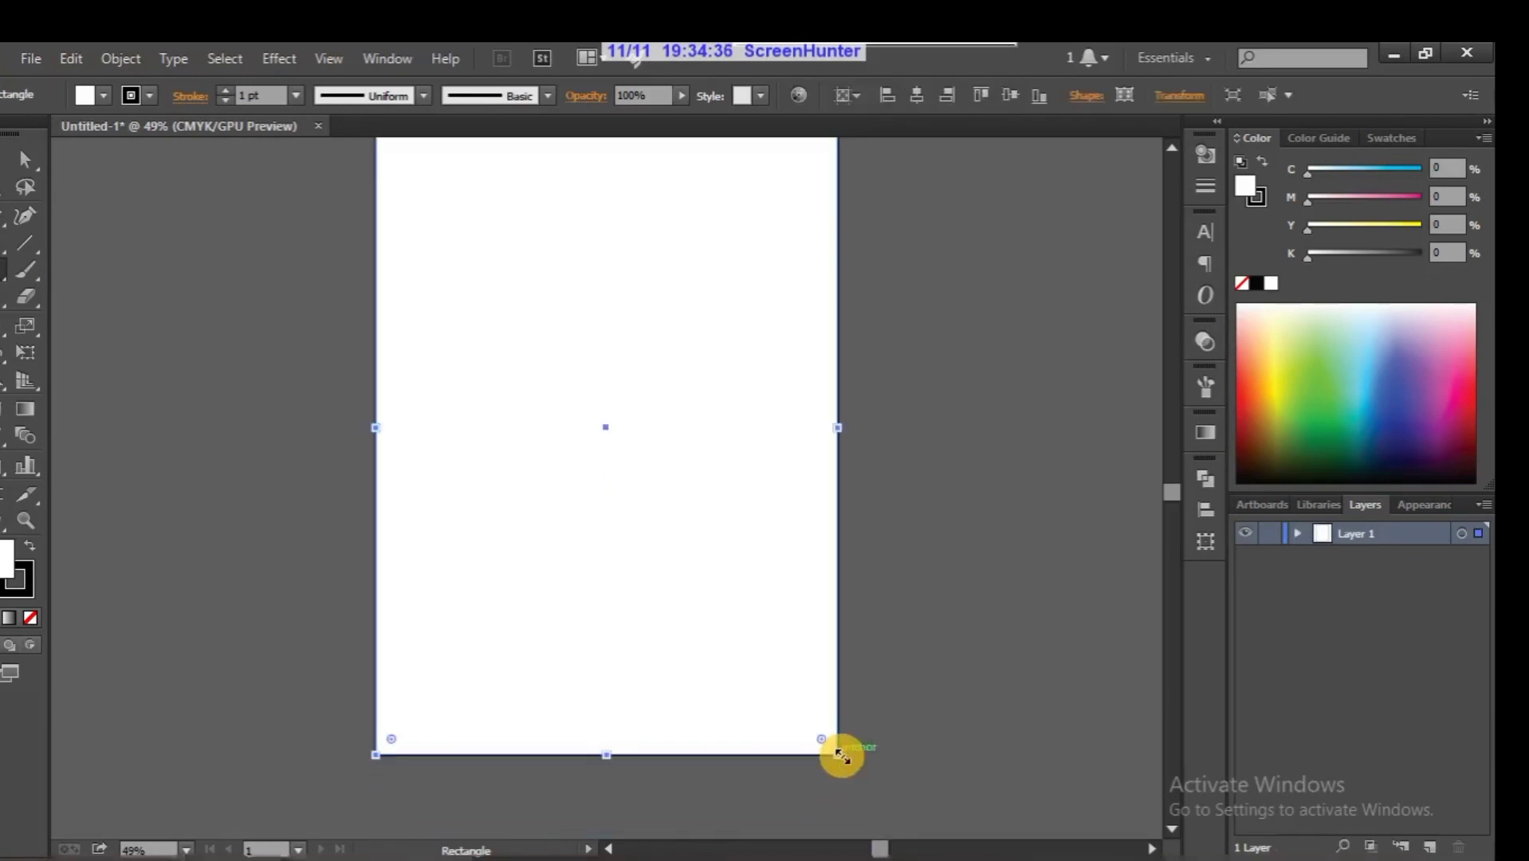
left_click(2, 169)
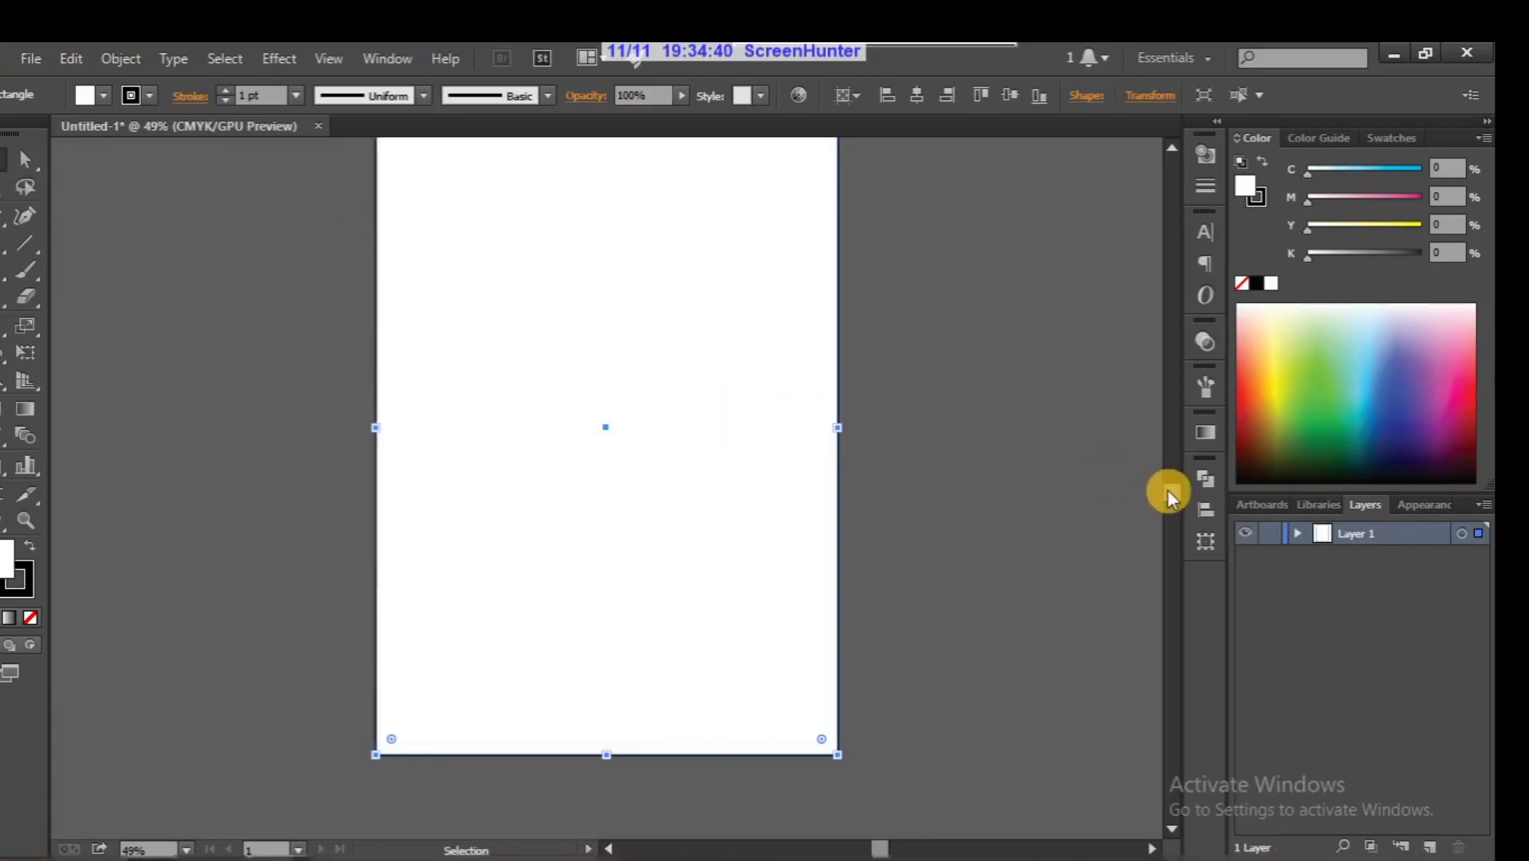
scroll(1167, 489, "up", 1)
scroll(1168, 487, "up", 2)
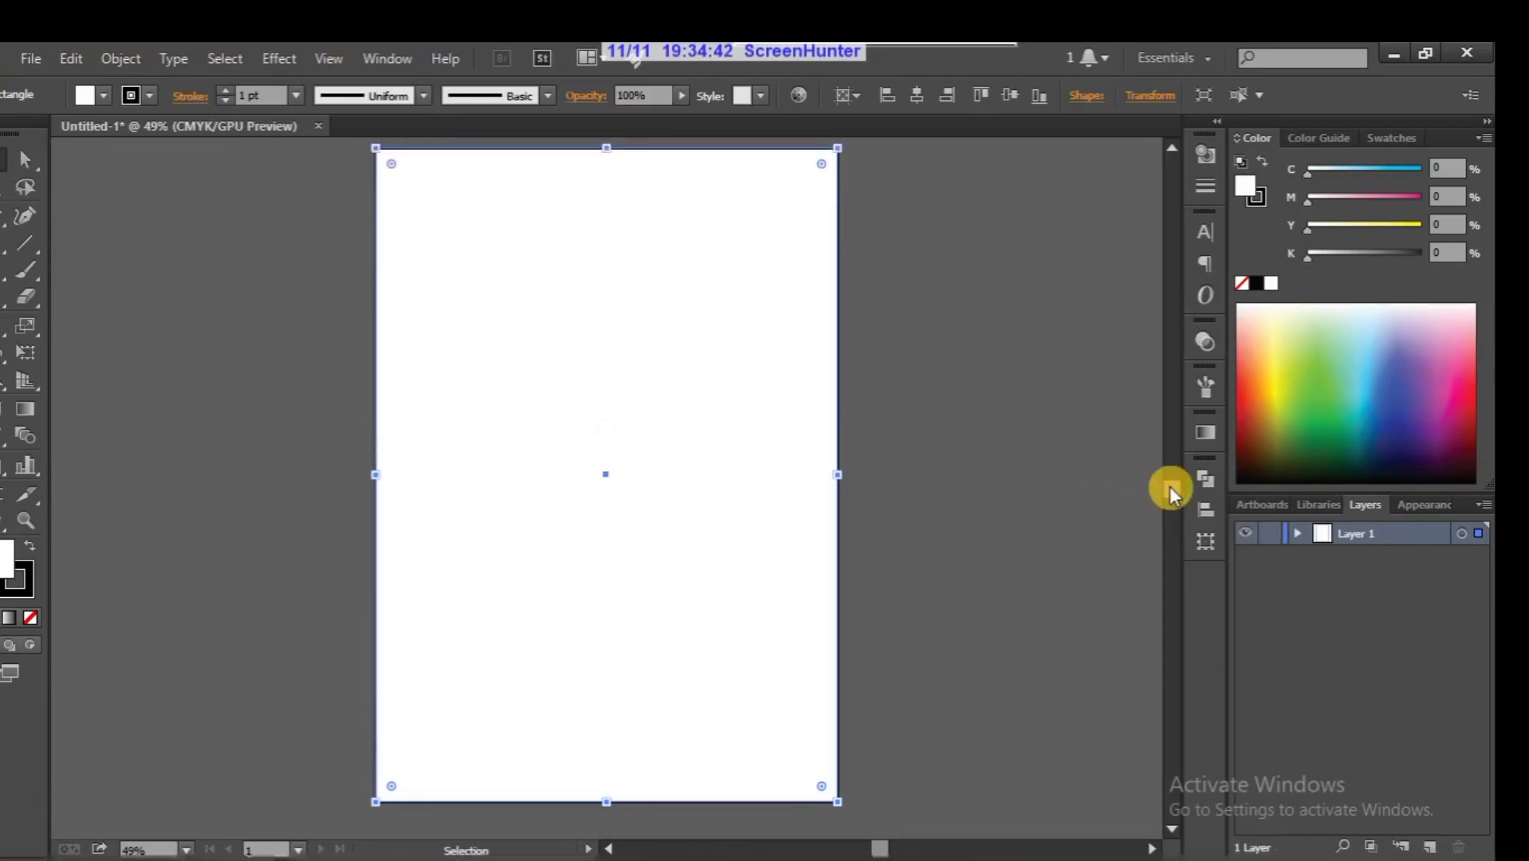
scroll(1170, 484, "up", 1)
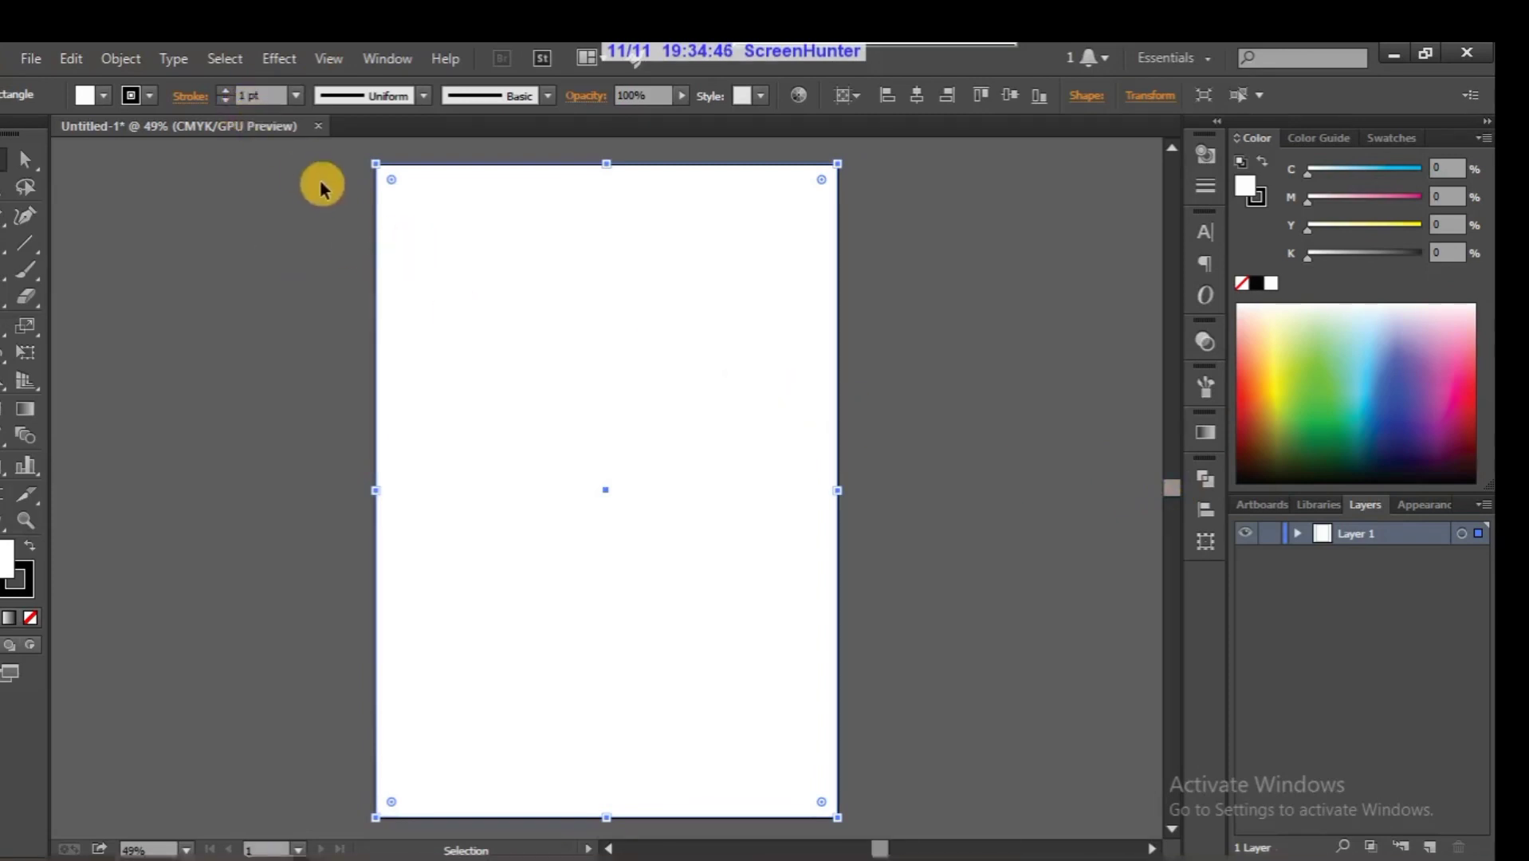
left_click_drag(318, 155, 505, 229)
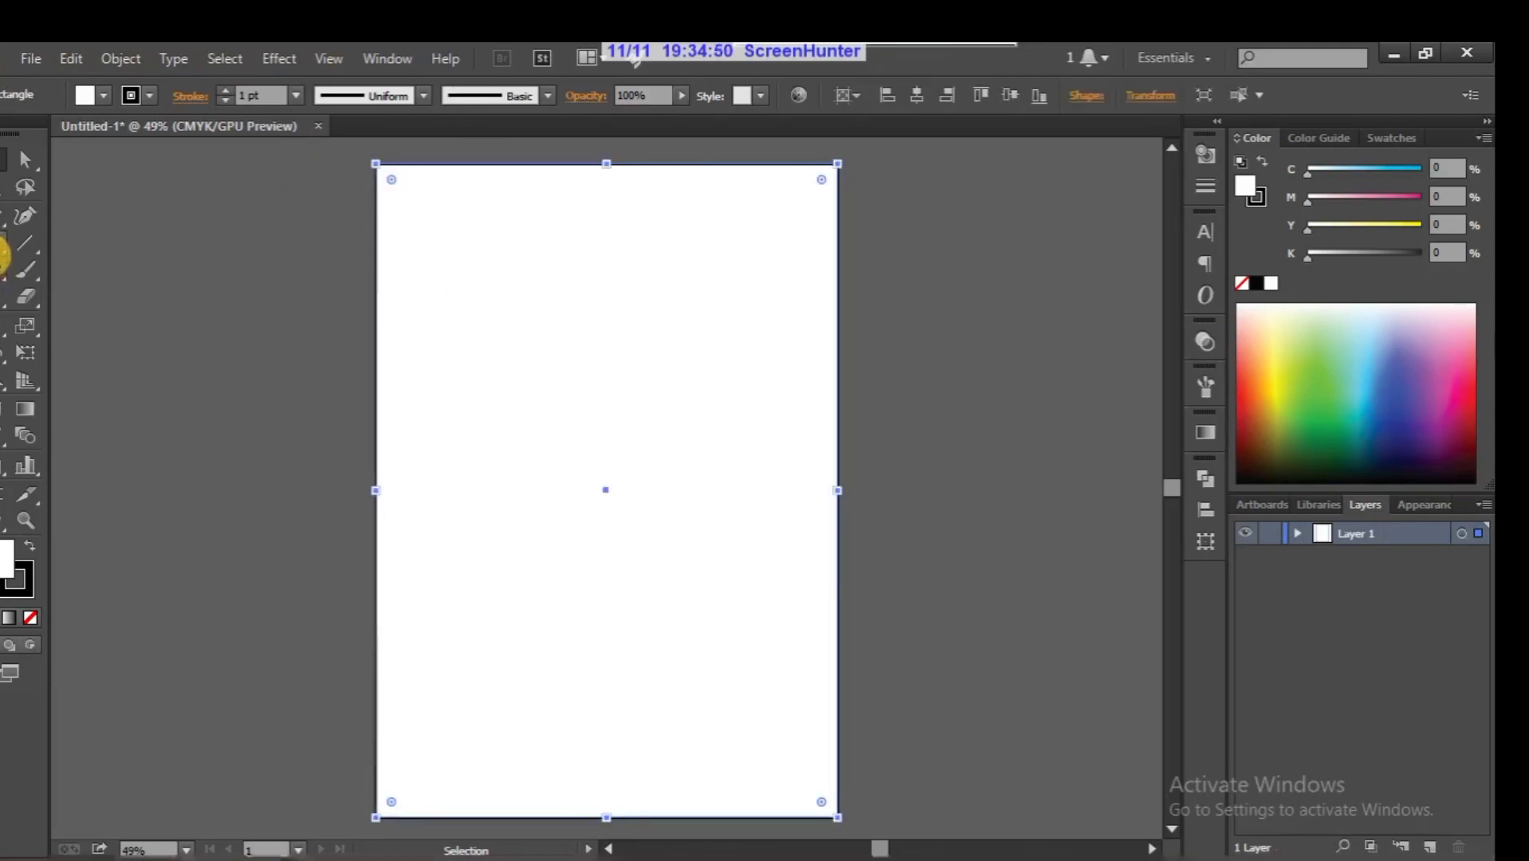
Step: Type the text 'design dojo' on the page
left_click(5, 253)
left_click(444, 430)
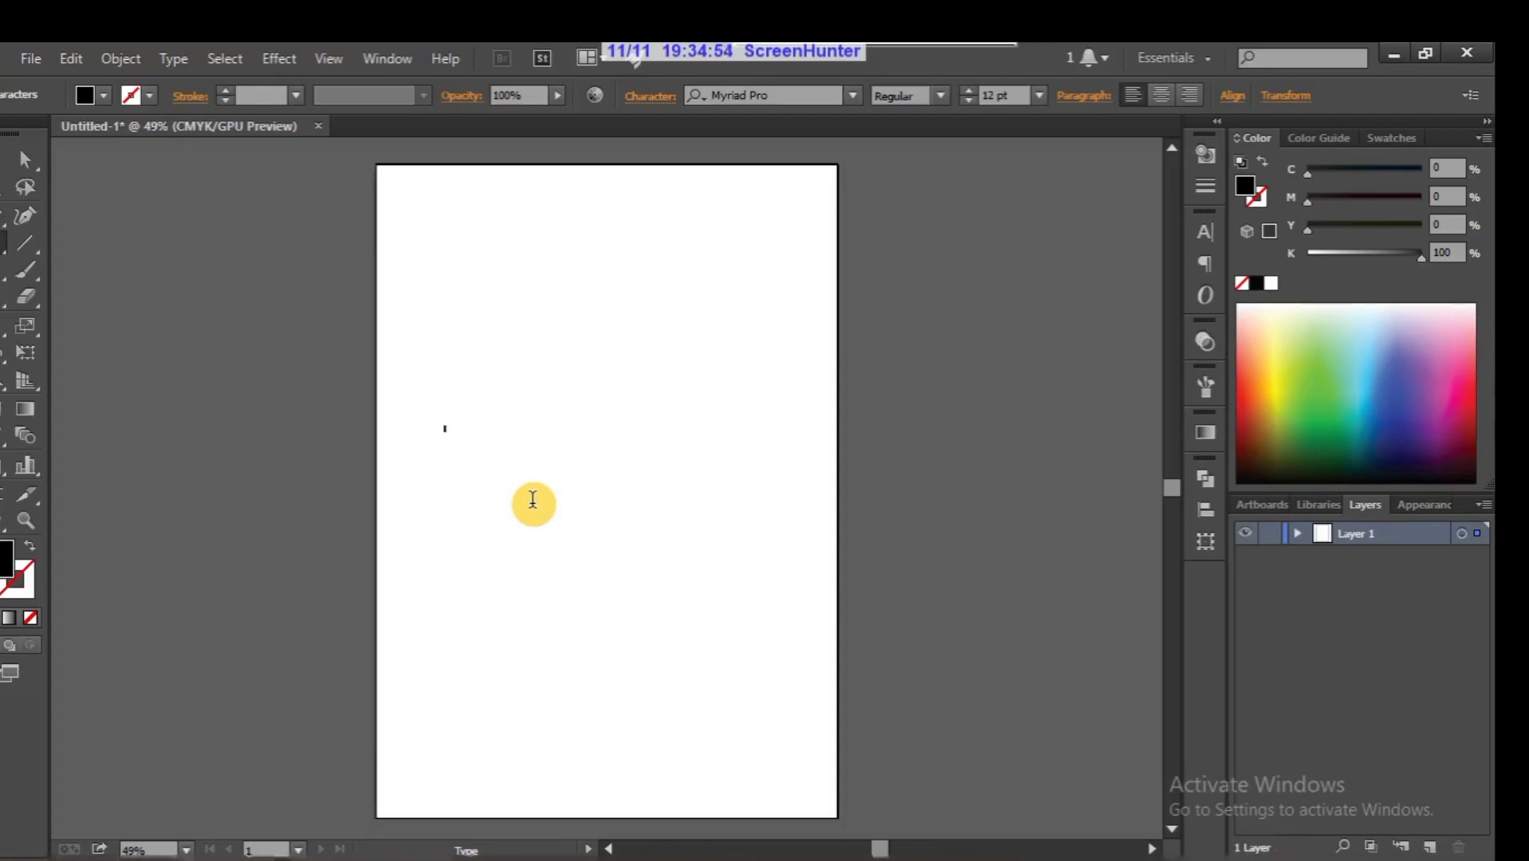
type("design d")
type("oj")
left_click(4, 157)
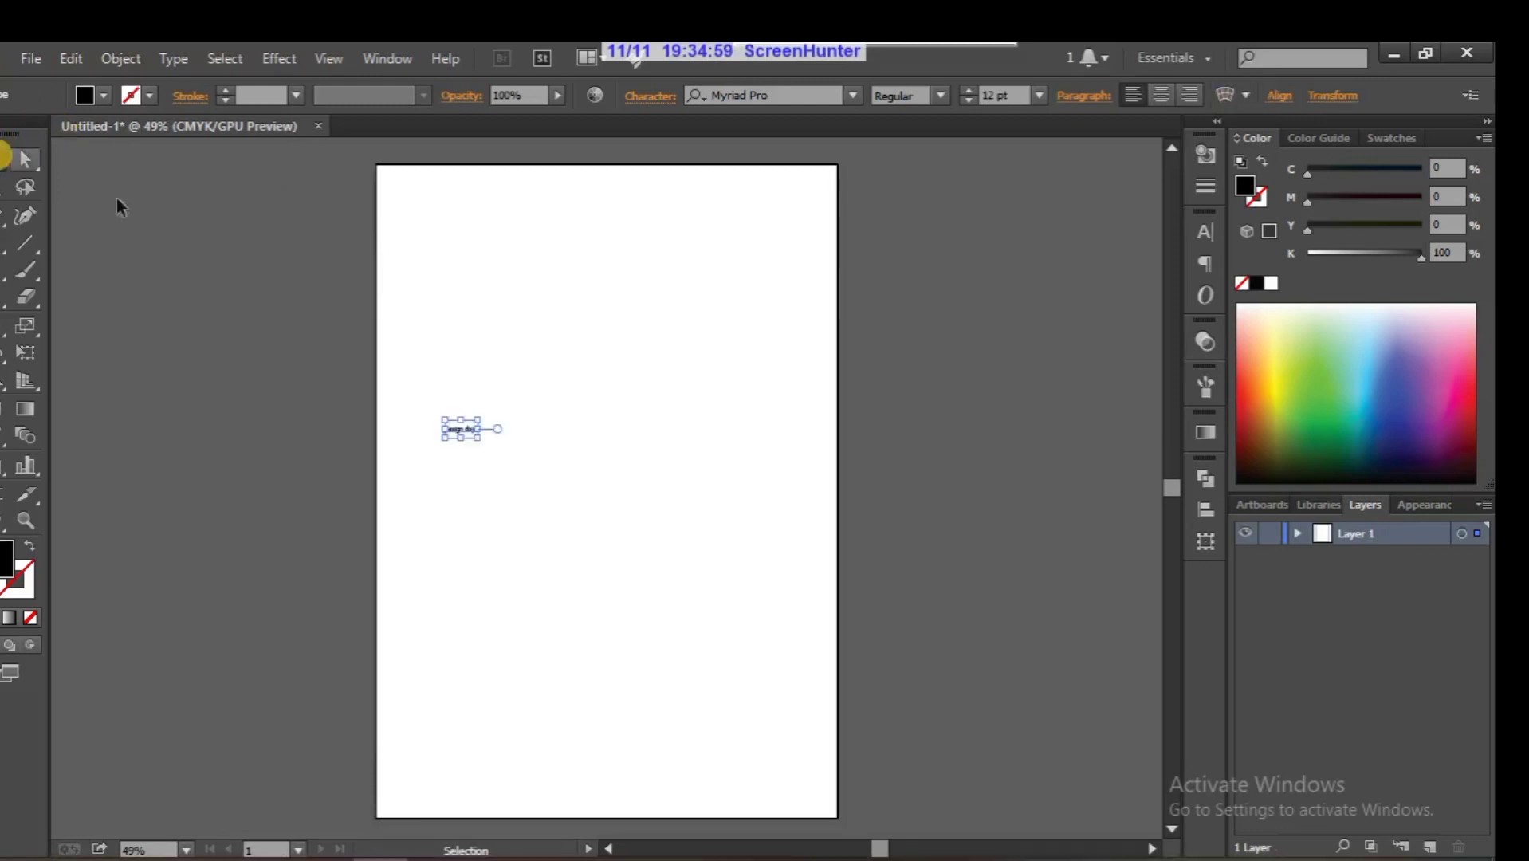
Step: Set the text to 48 pt and move it to the page's left edge
left_click(1038, 100)
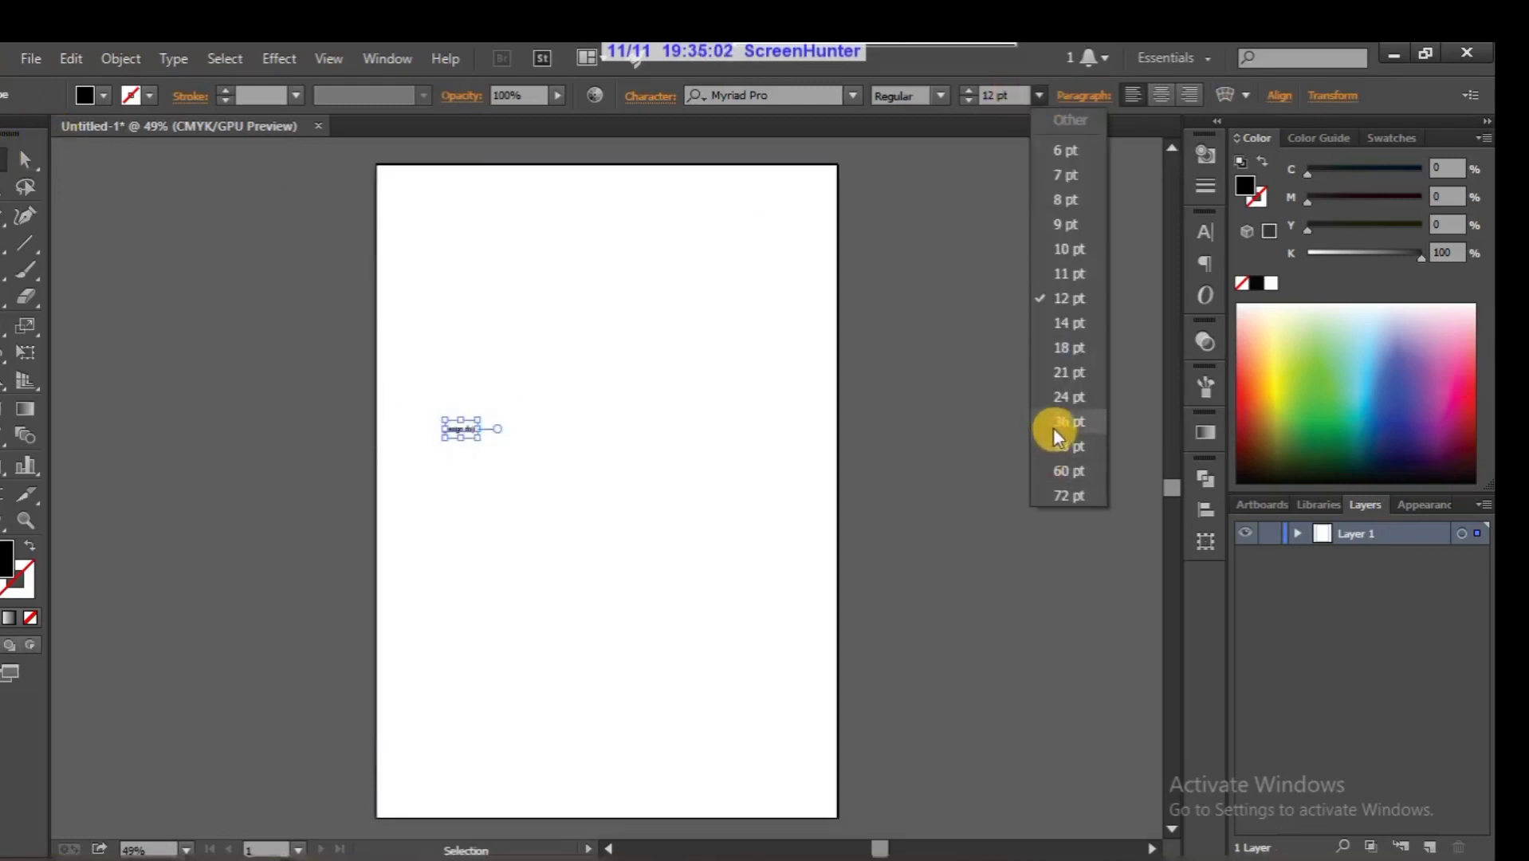
left_click(1056, 449)
left_click(511, 415)
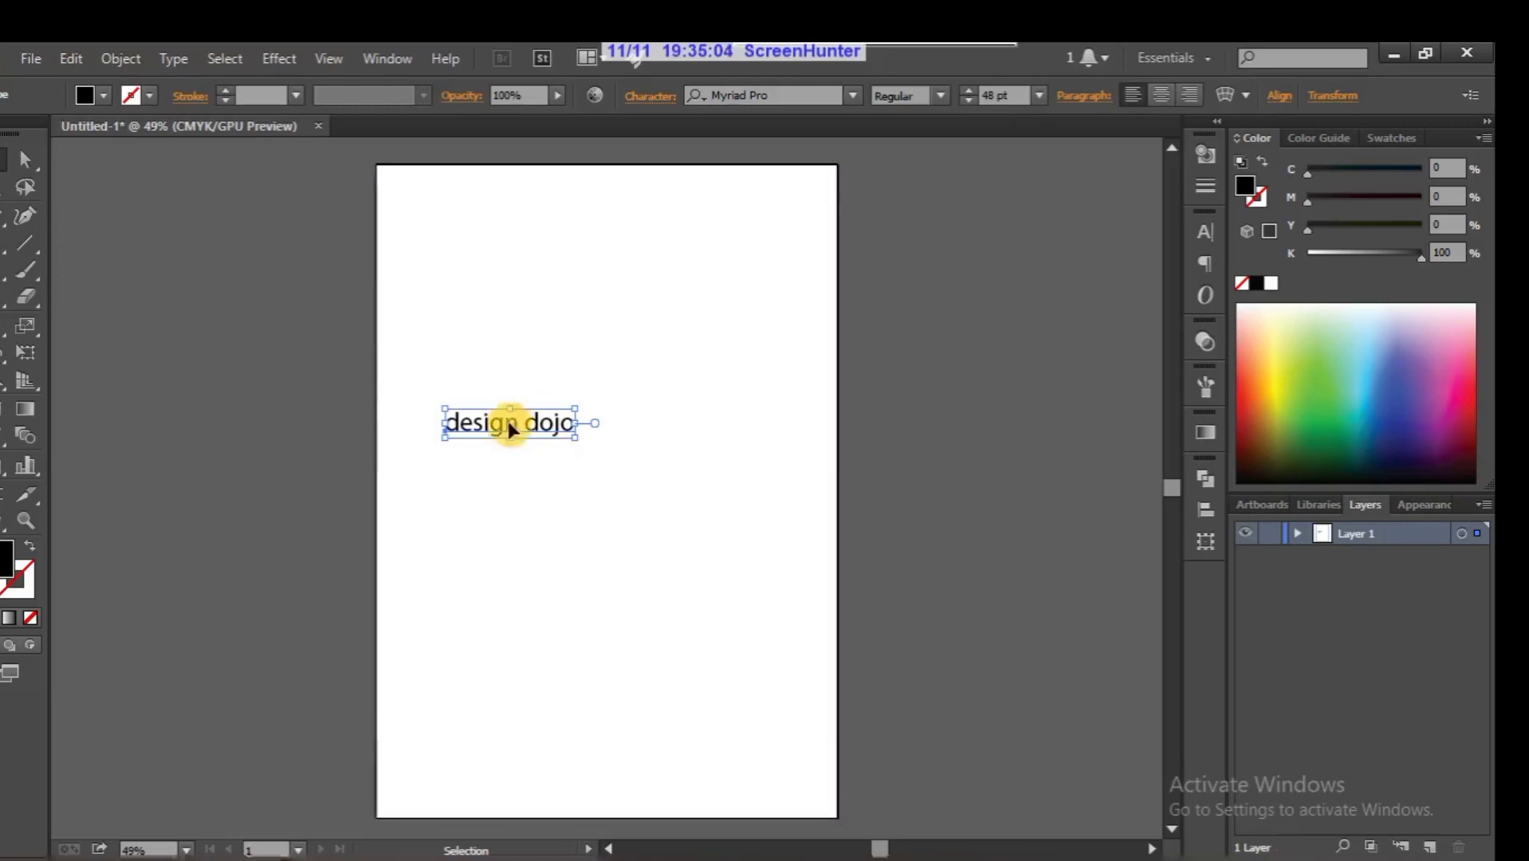
left_click(192, 443)
left_click_drag(469, 433, 400, 414)
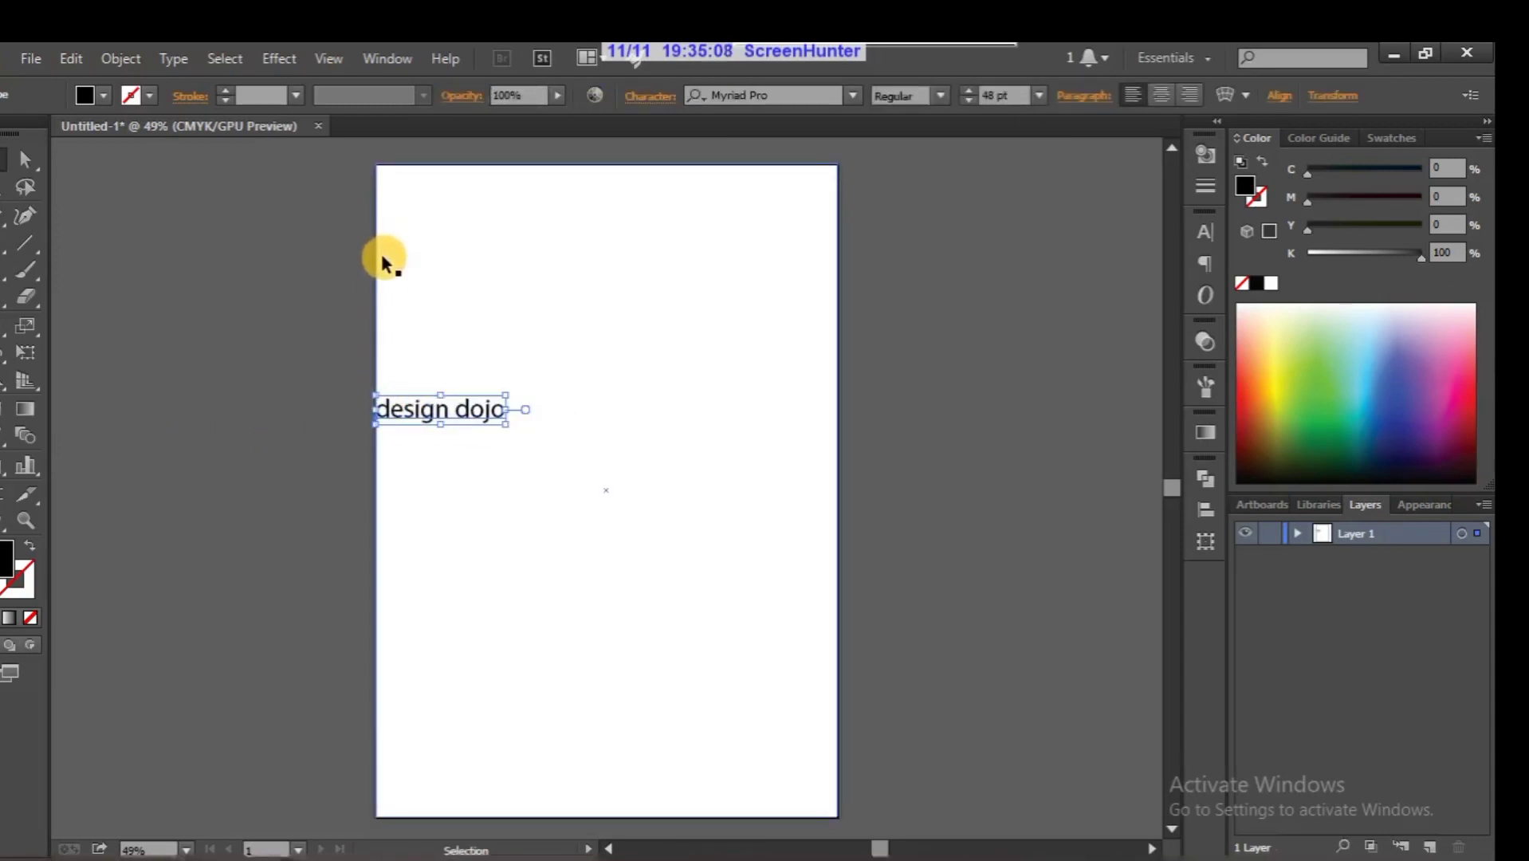
left_click(381, 226)
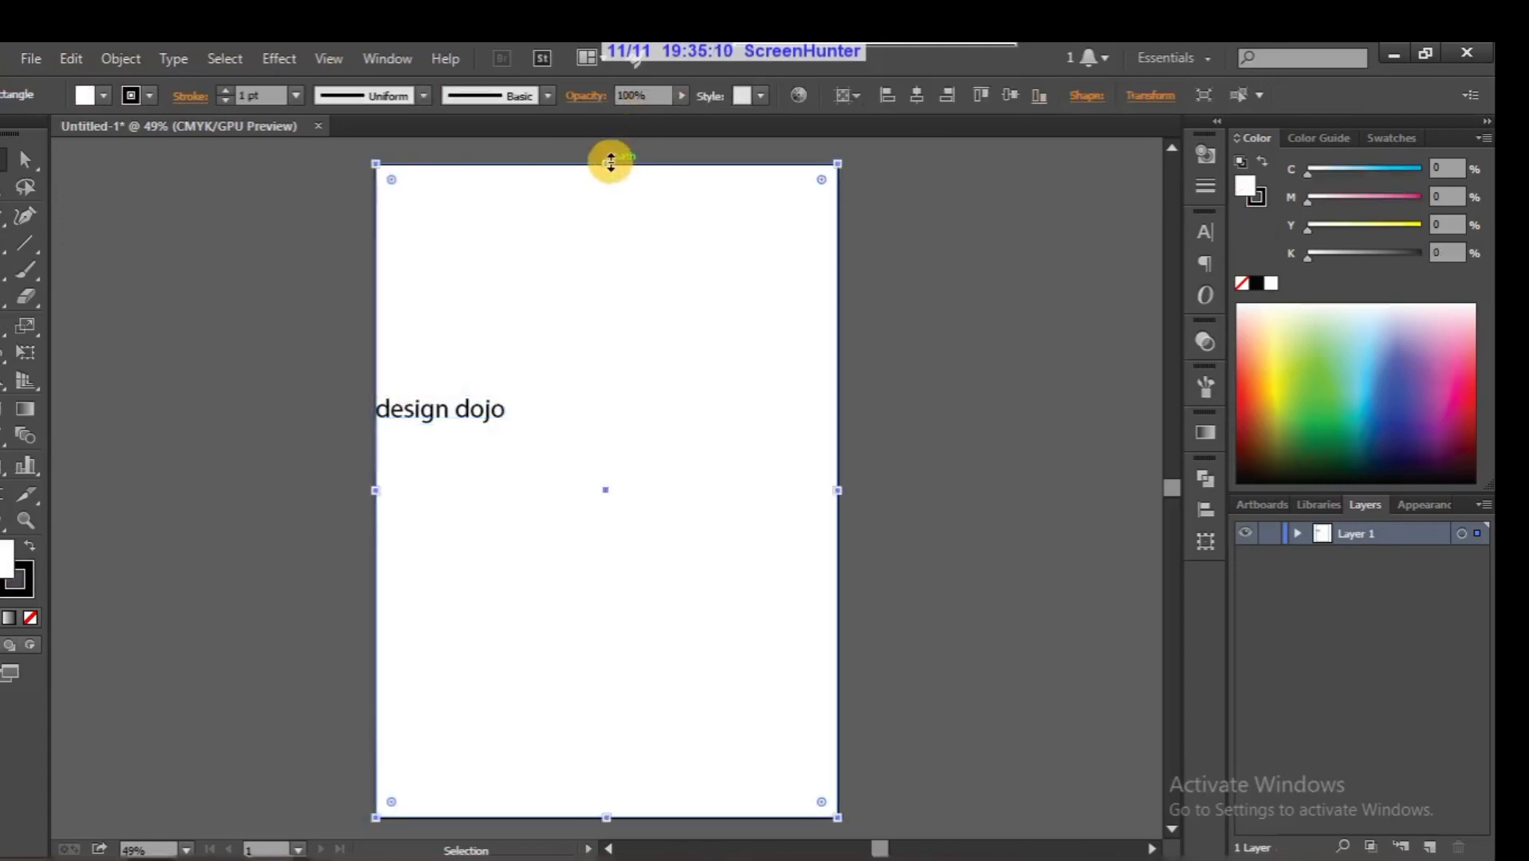
left_click_drag(610, 162, 608, 169)
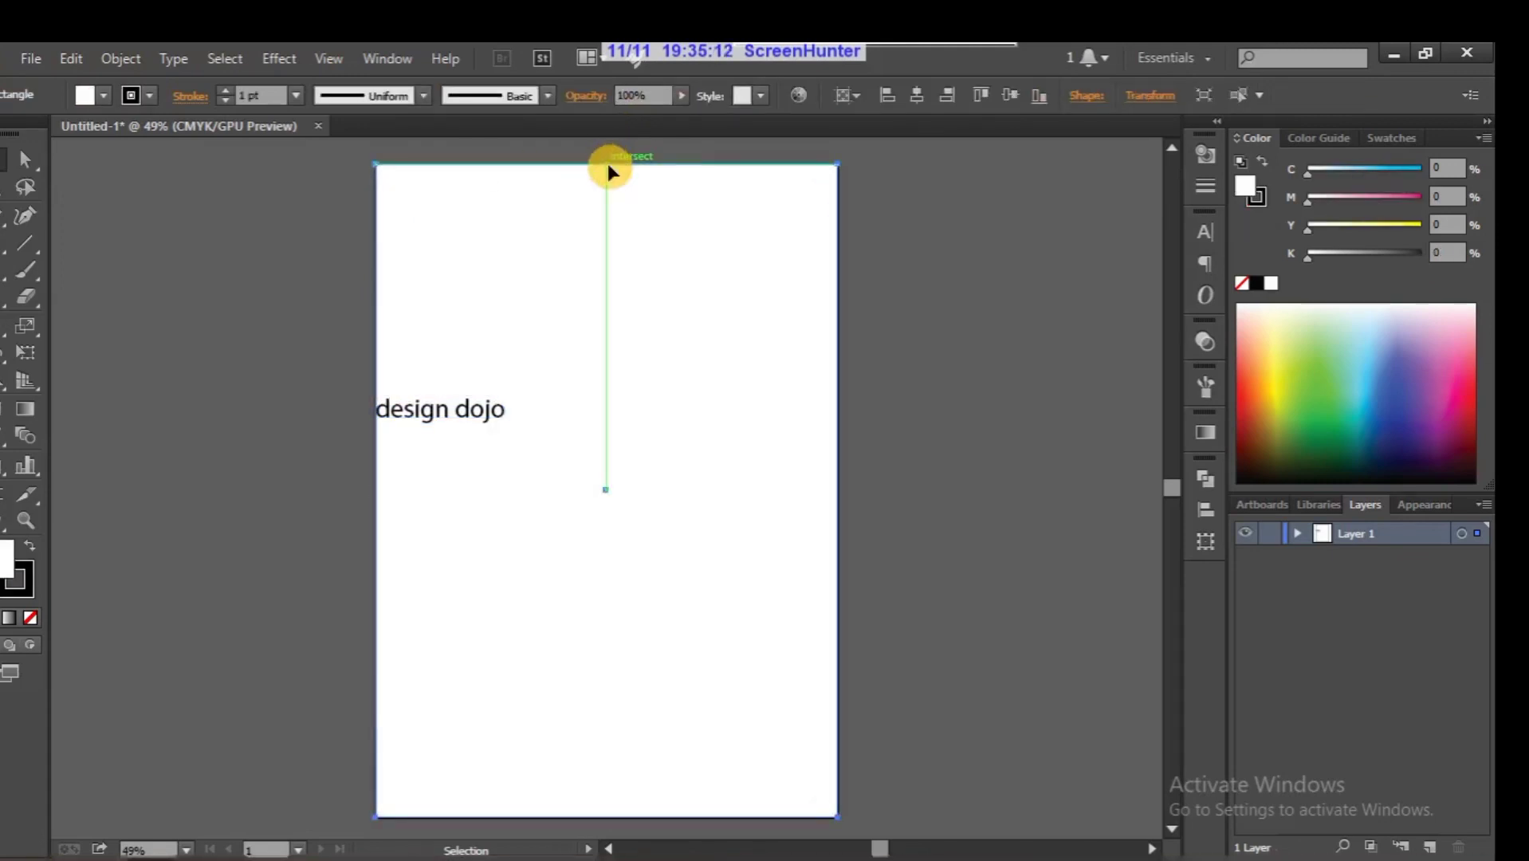
Step: Drag the design dojo text higher, then off the page to the left
left_click(214, 258)
left_click_drag(606, 165, 607, 166)
left_click(252, 212)
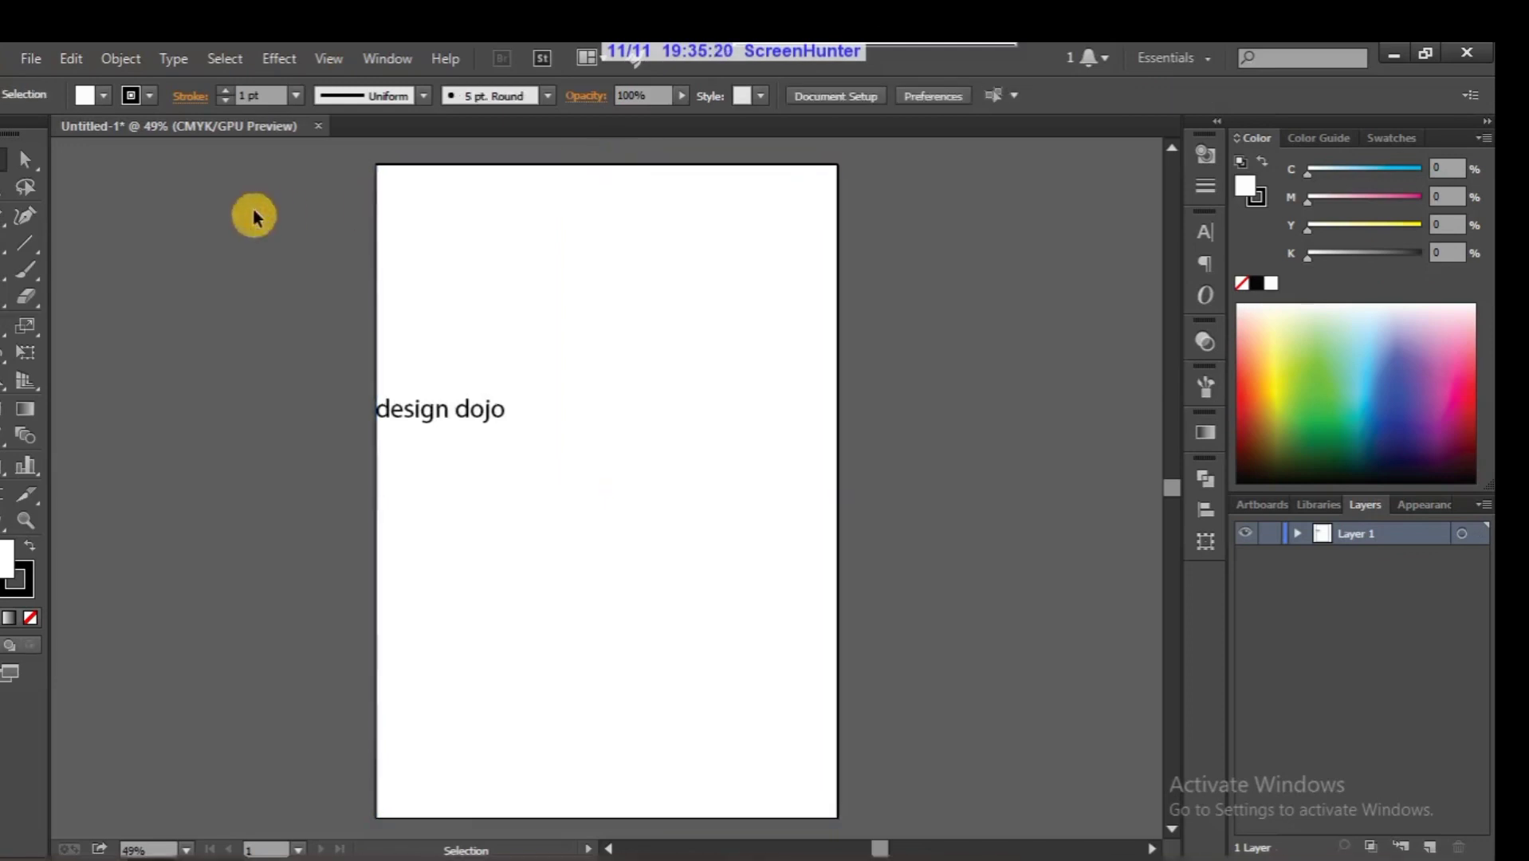
left_click(430, 412)
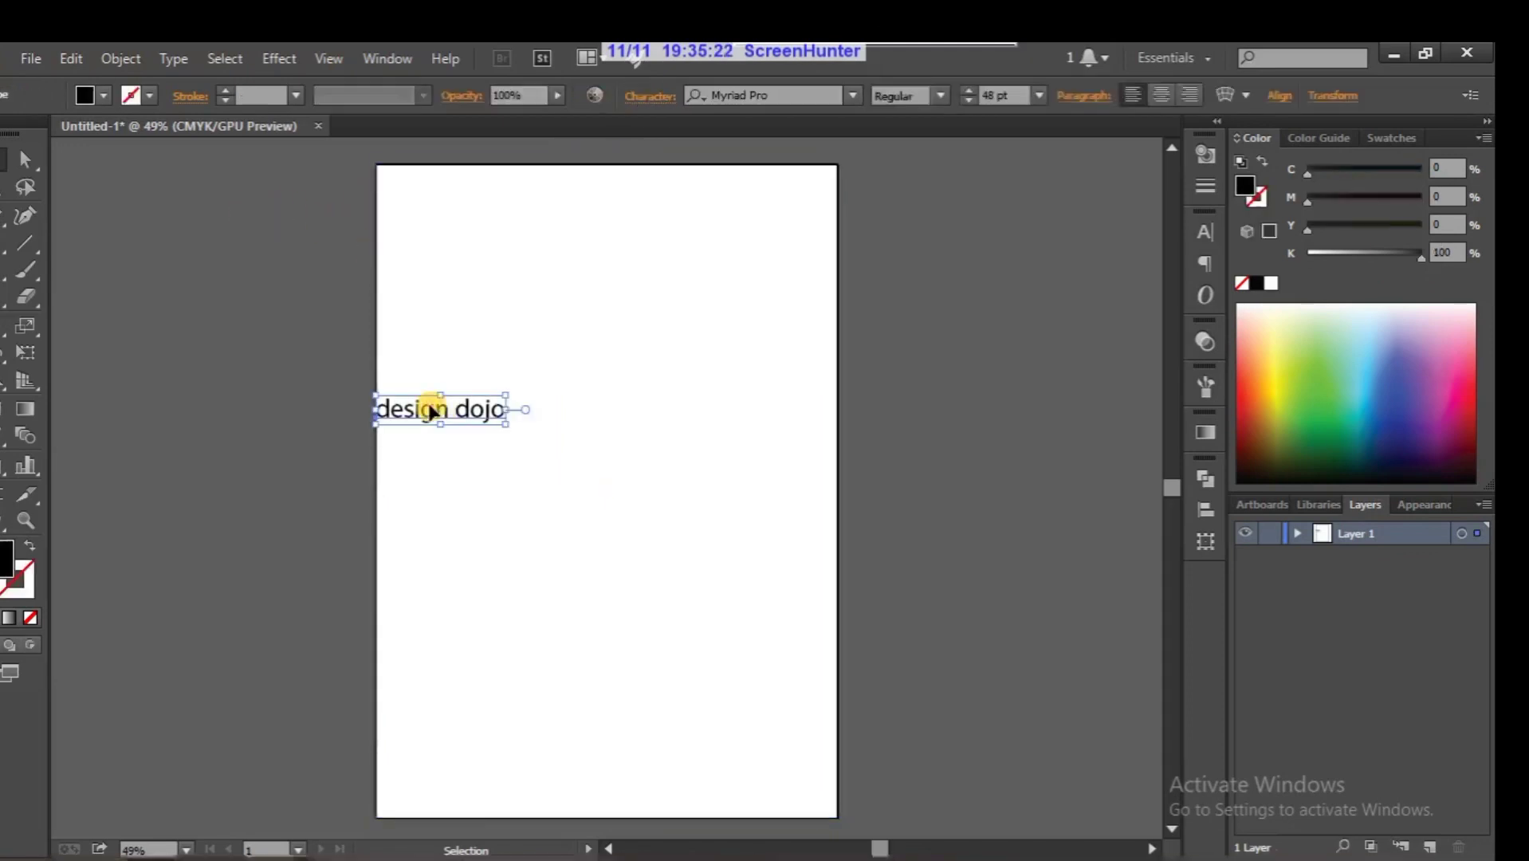
left_click_drag(431, 412, 431, 360)
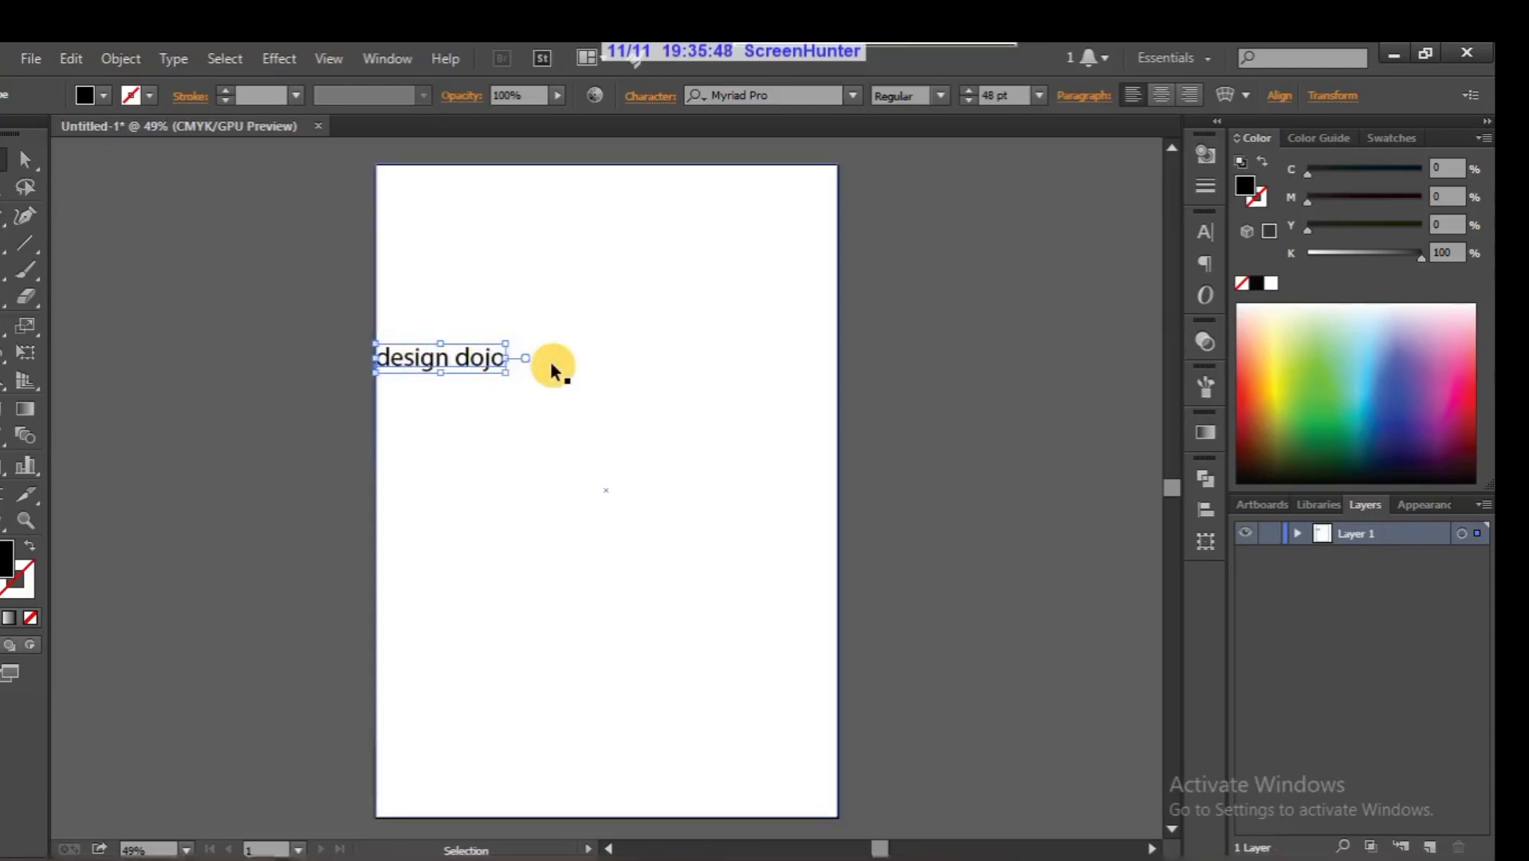
left_click_drag(442, 361, 328, 371)
Step: Delete the design dojo text and open Offset Path for the page-sized rectangle
key("Delete")
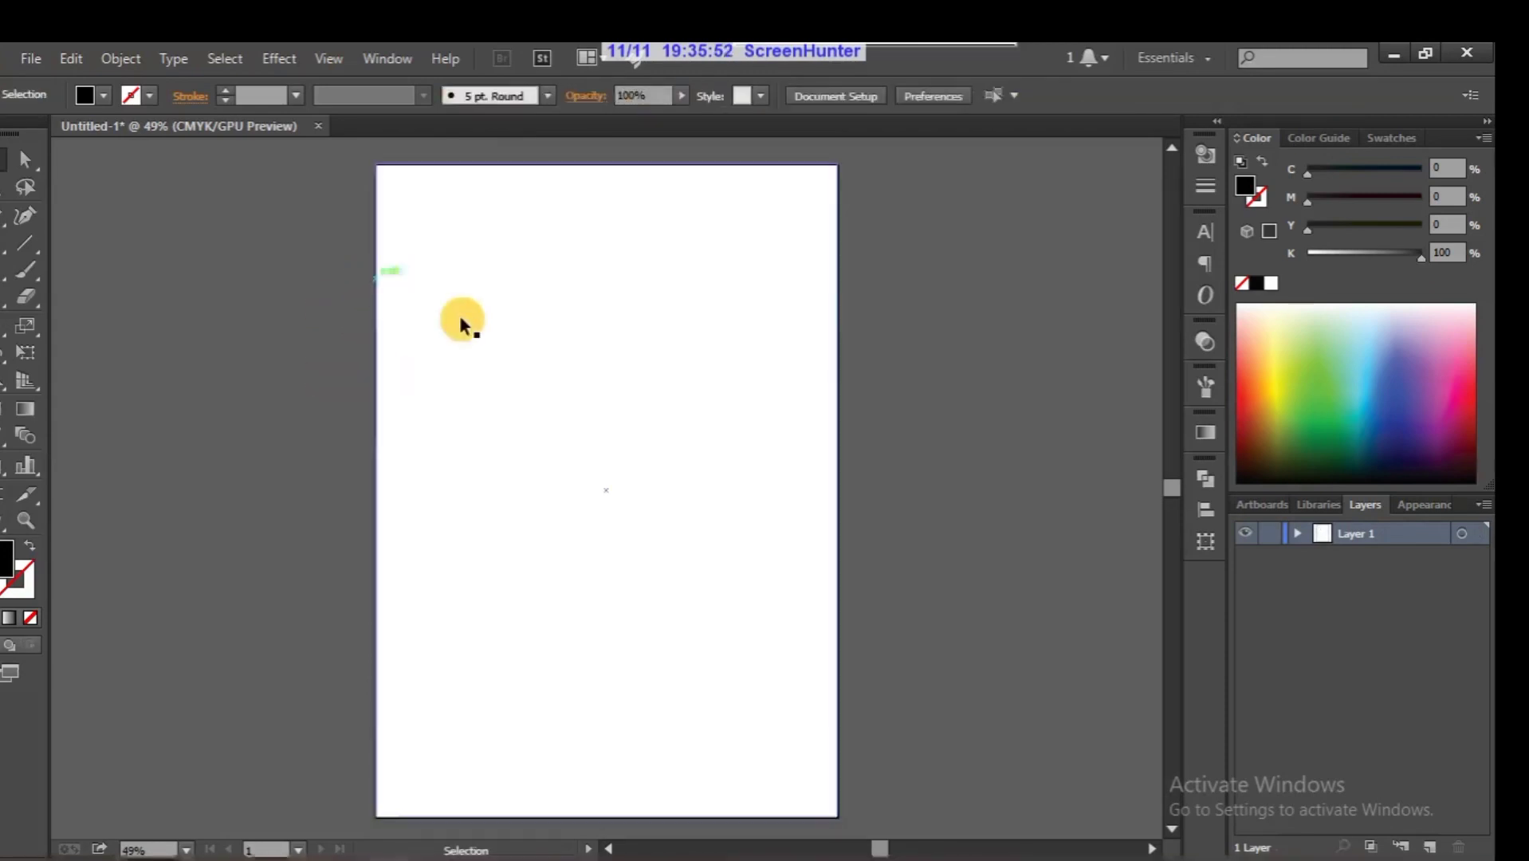
left_click(375, 275)
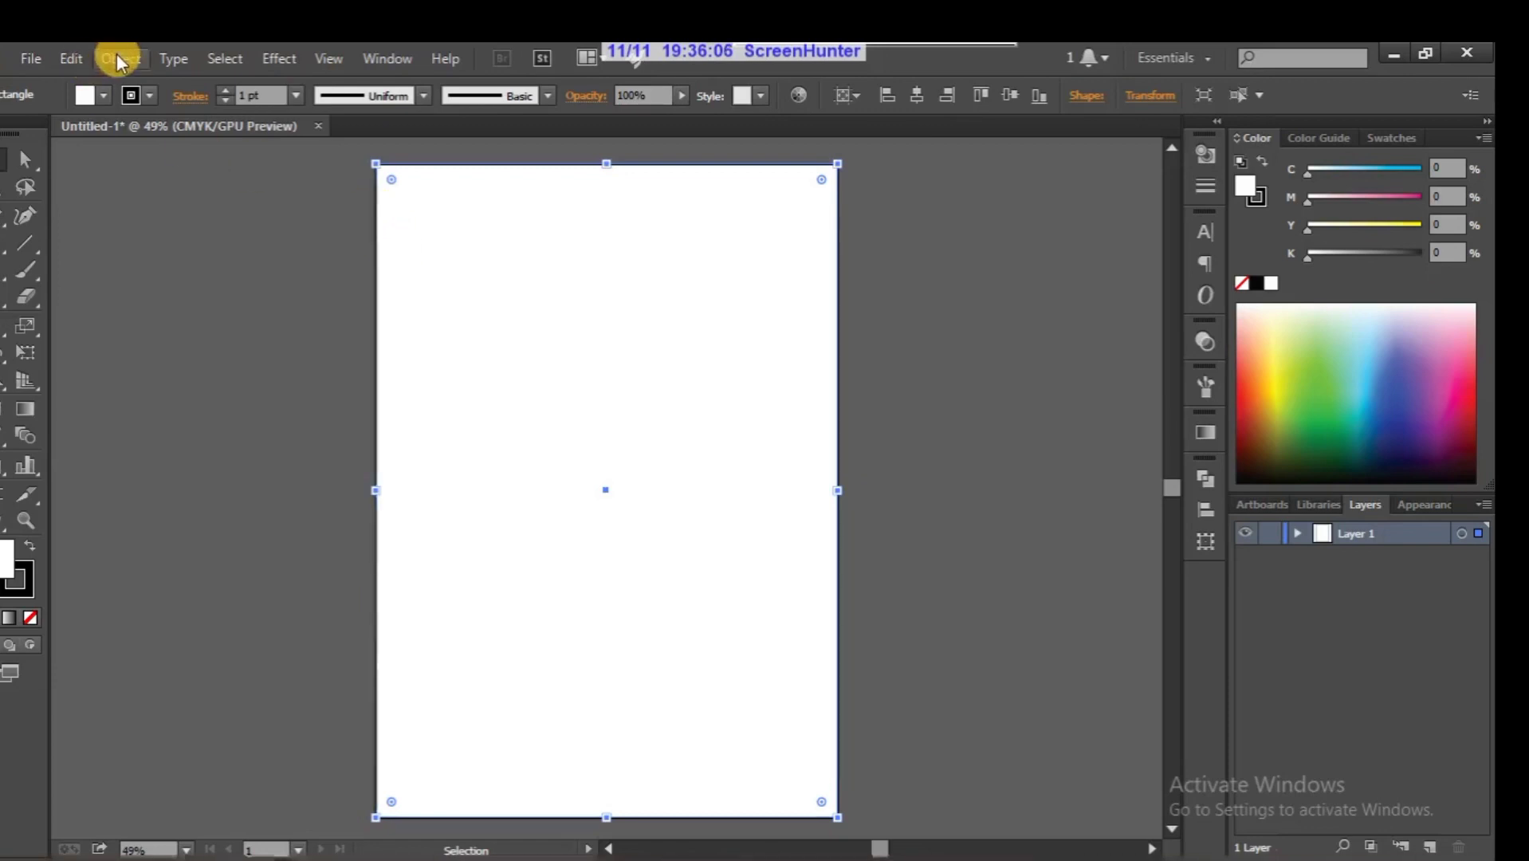
left_click(117, 58)
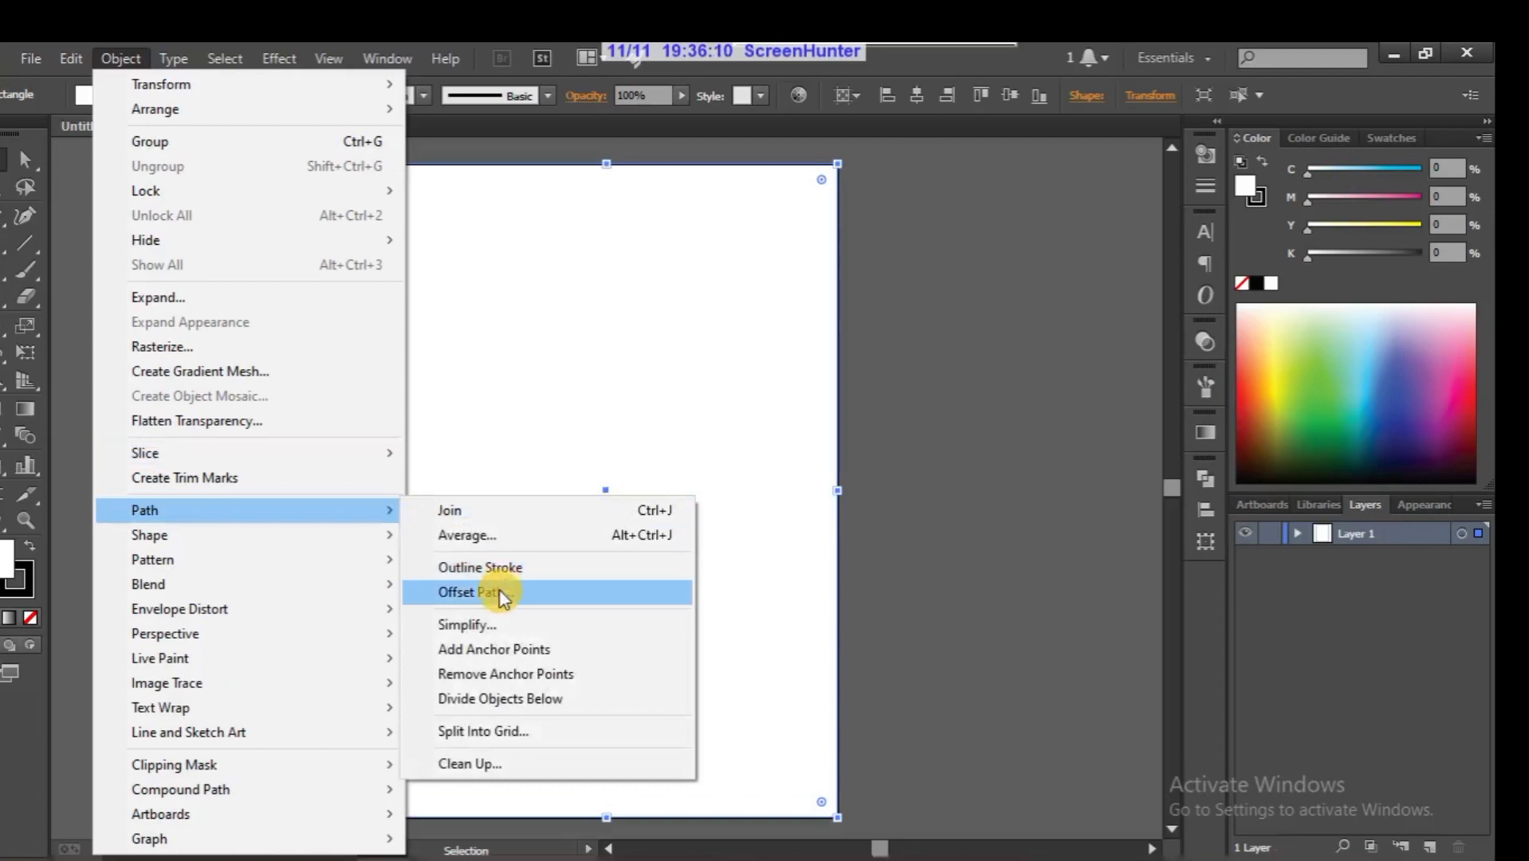
mouse_move(239, 510)
left_click(498, 594)
left_click_drag(786, 275, 827, 268)
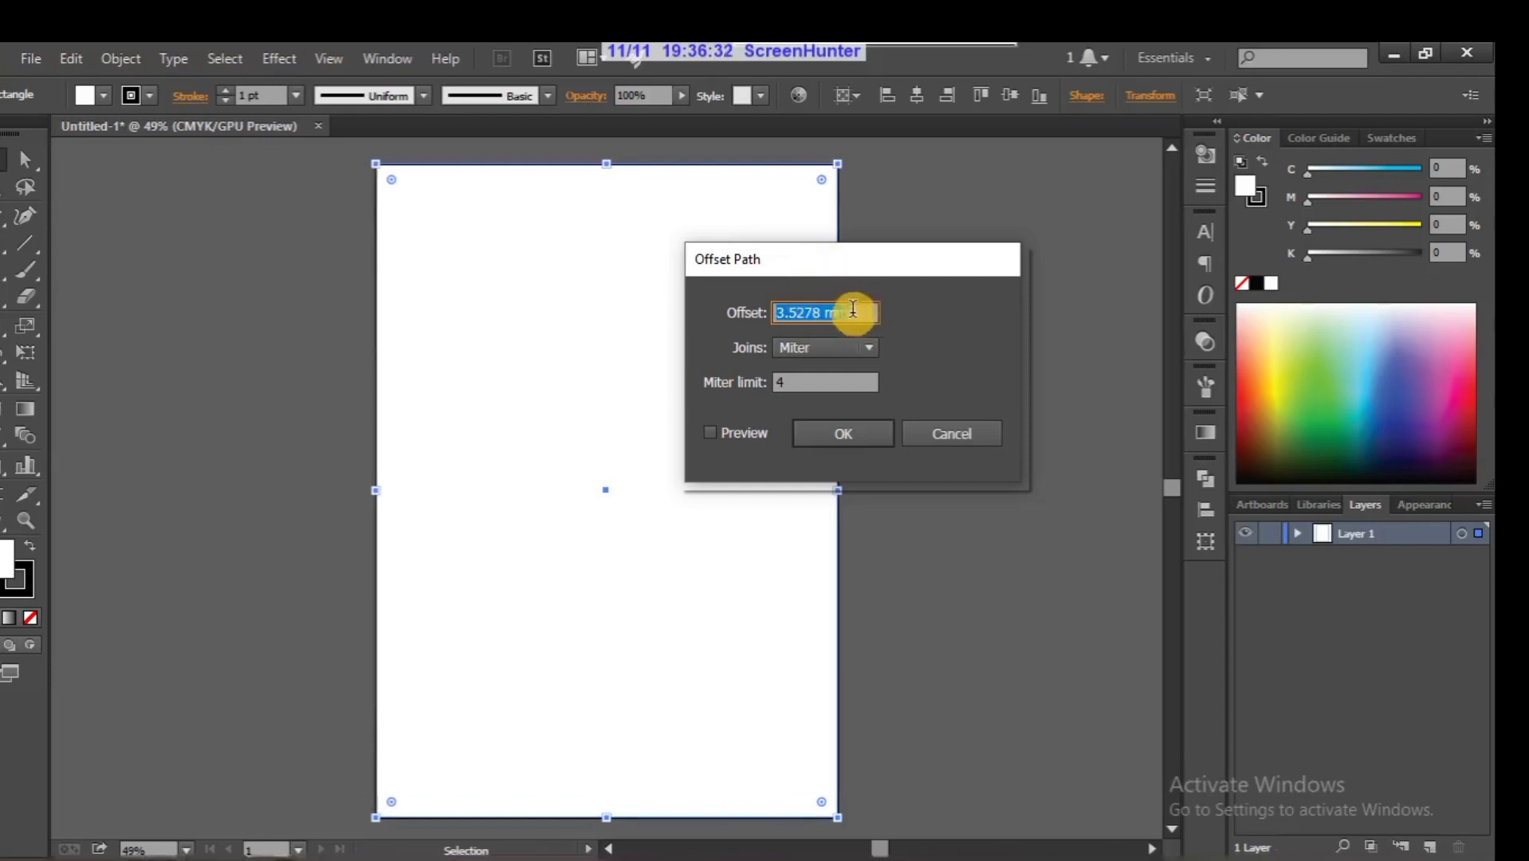
Step: Apply a -8 mm Offset Path with Preview on to create the inner rectangle
left_click_drag(827, 308, 763, 320)
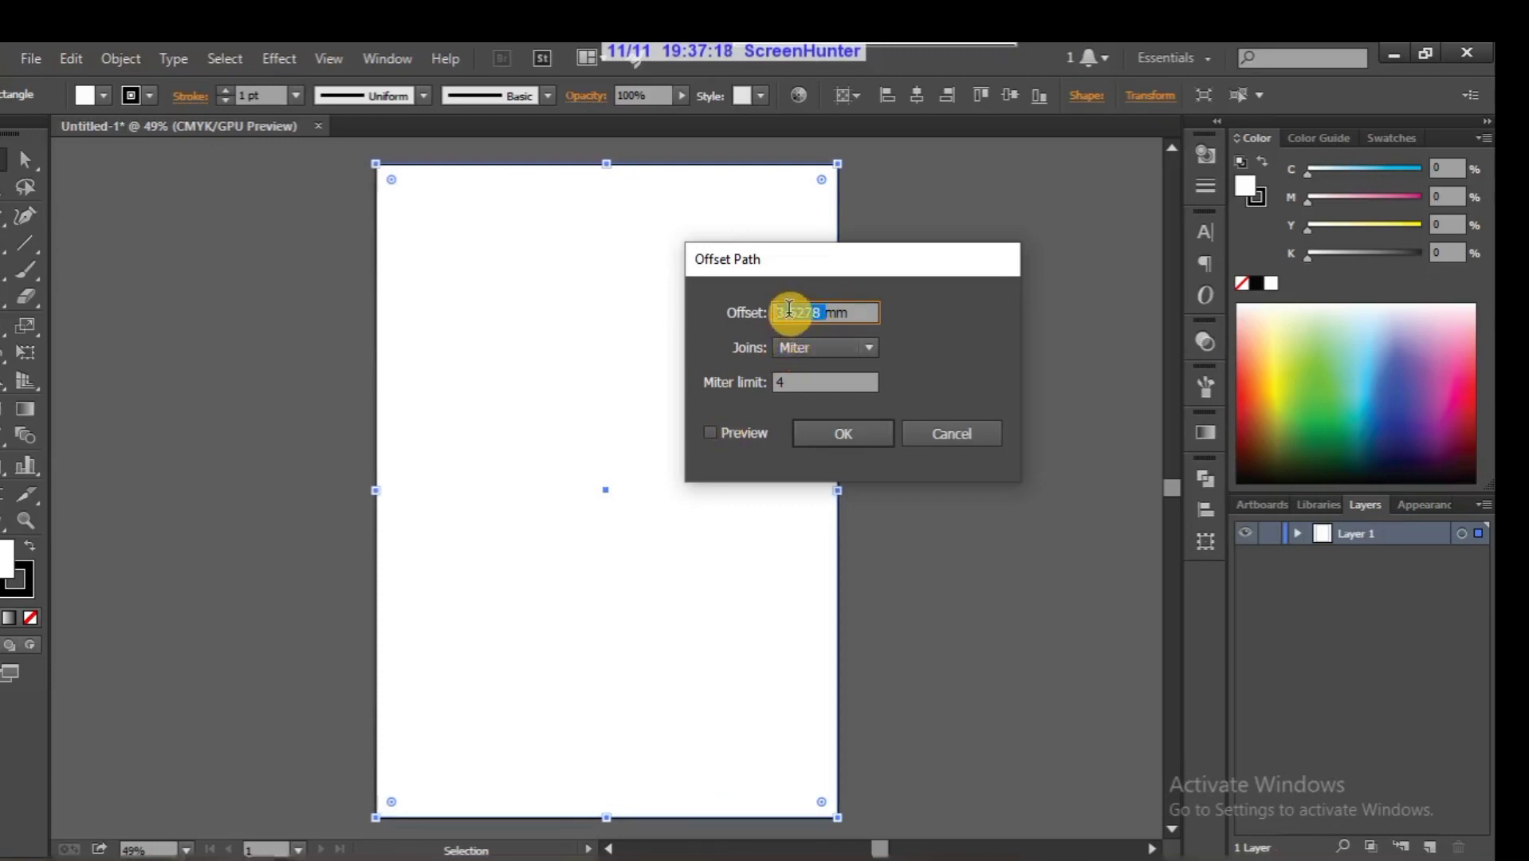
left_click(727, 432)
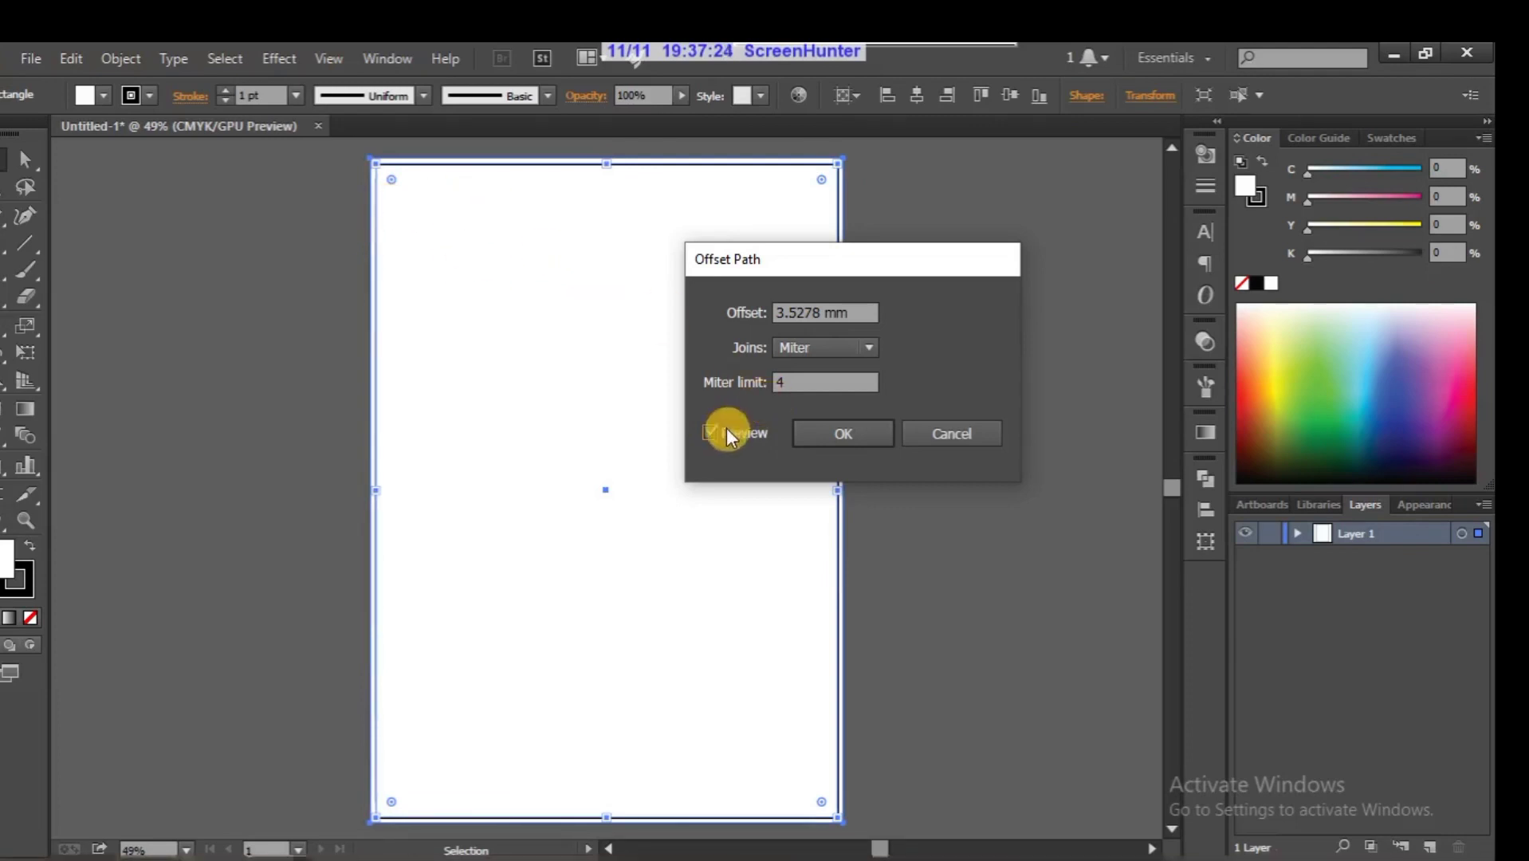
double_click(809, 311)
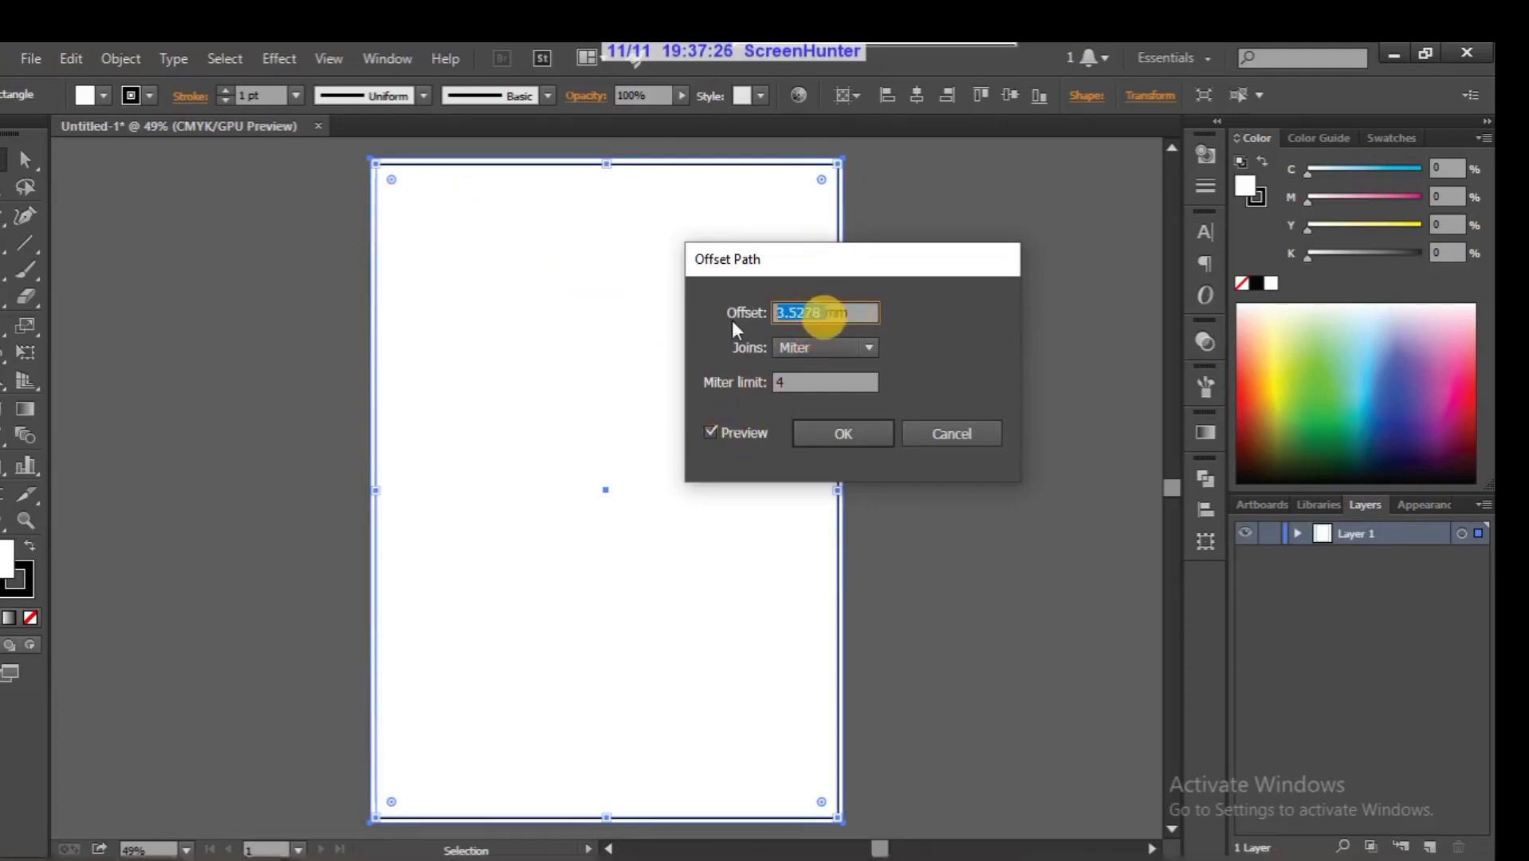
key("BackSpace")
type("-")
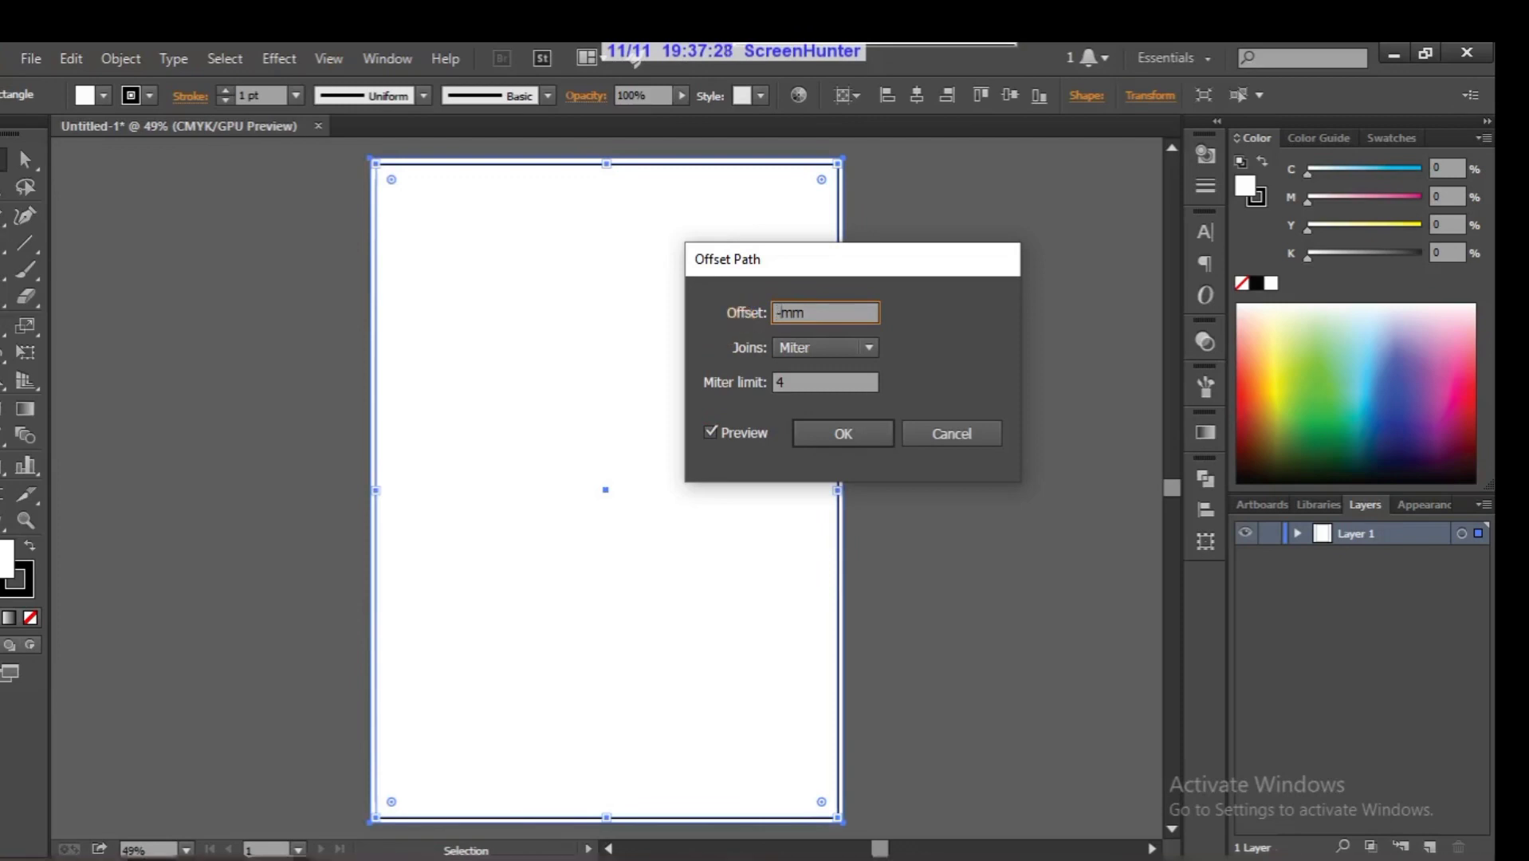
type("8")
left_click(719, 440)
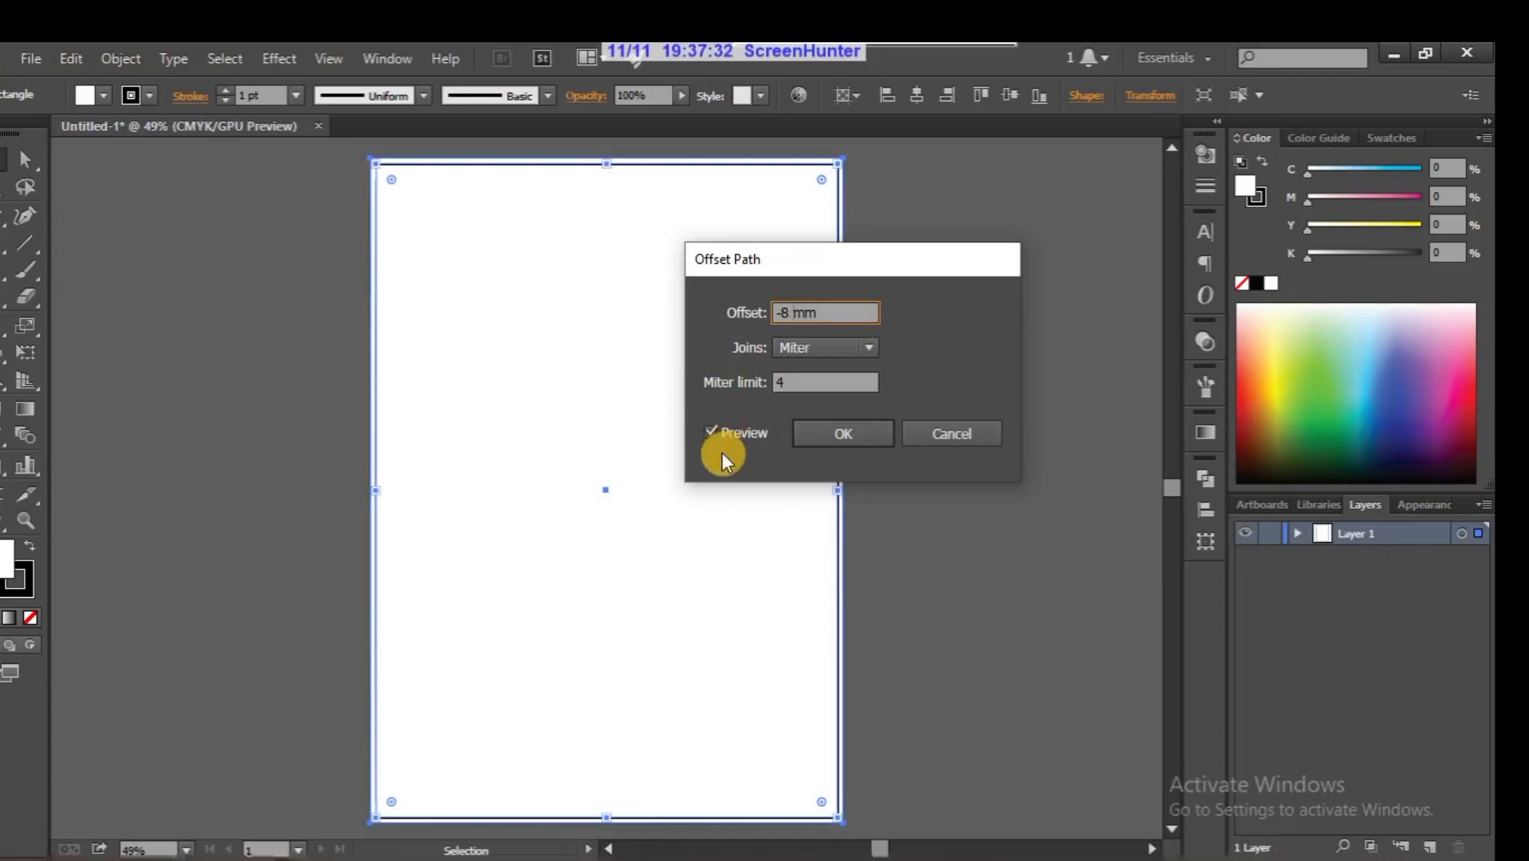
left_click(718, 437)
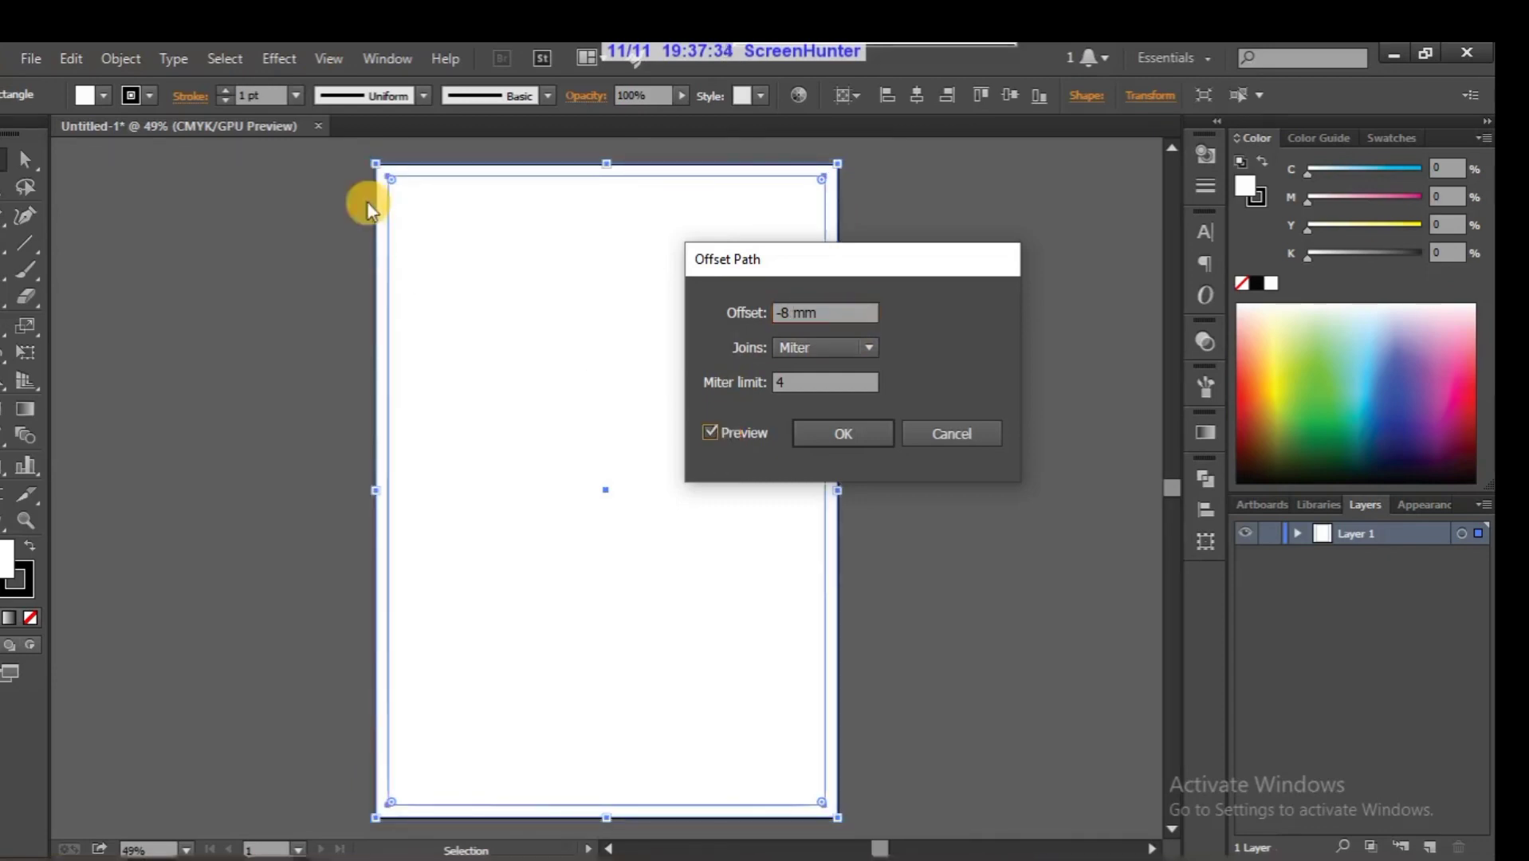
double_click(793, 312)
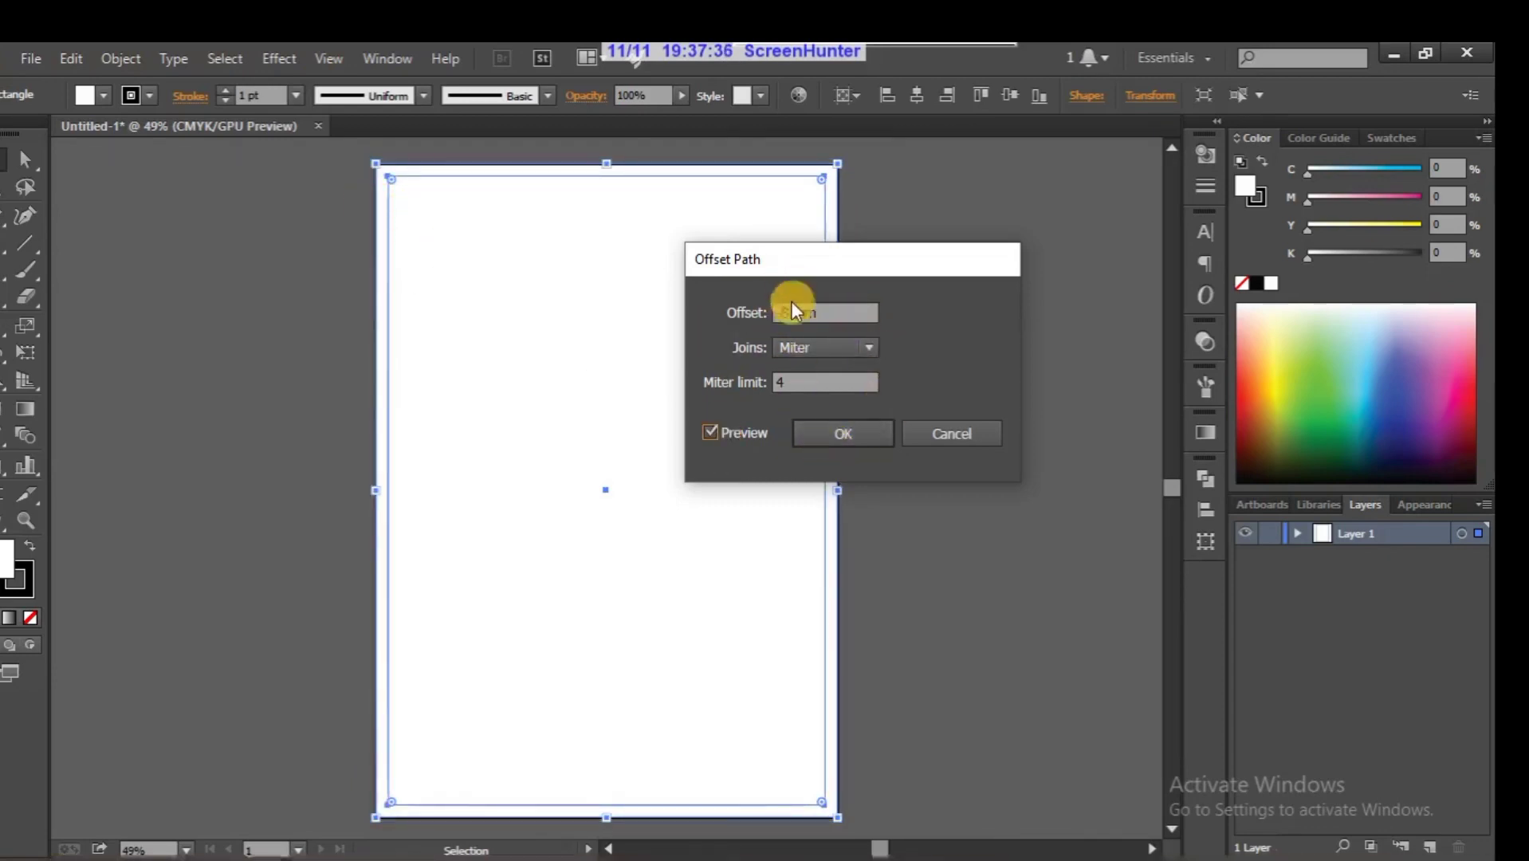
left_click(838, 433)
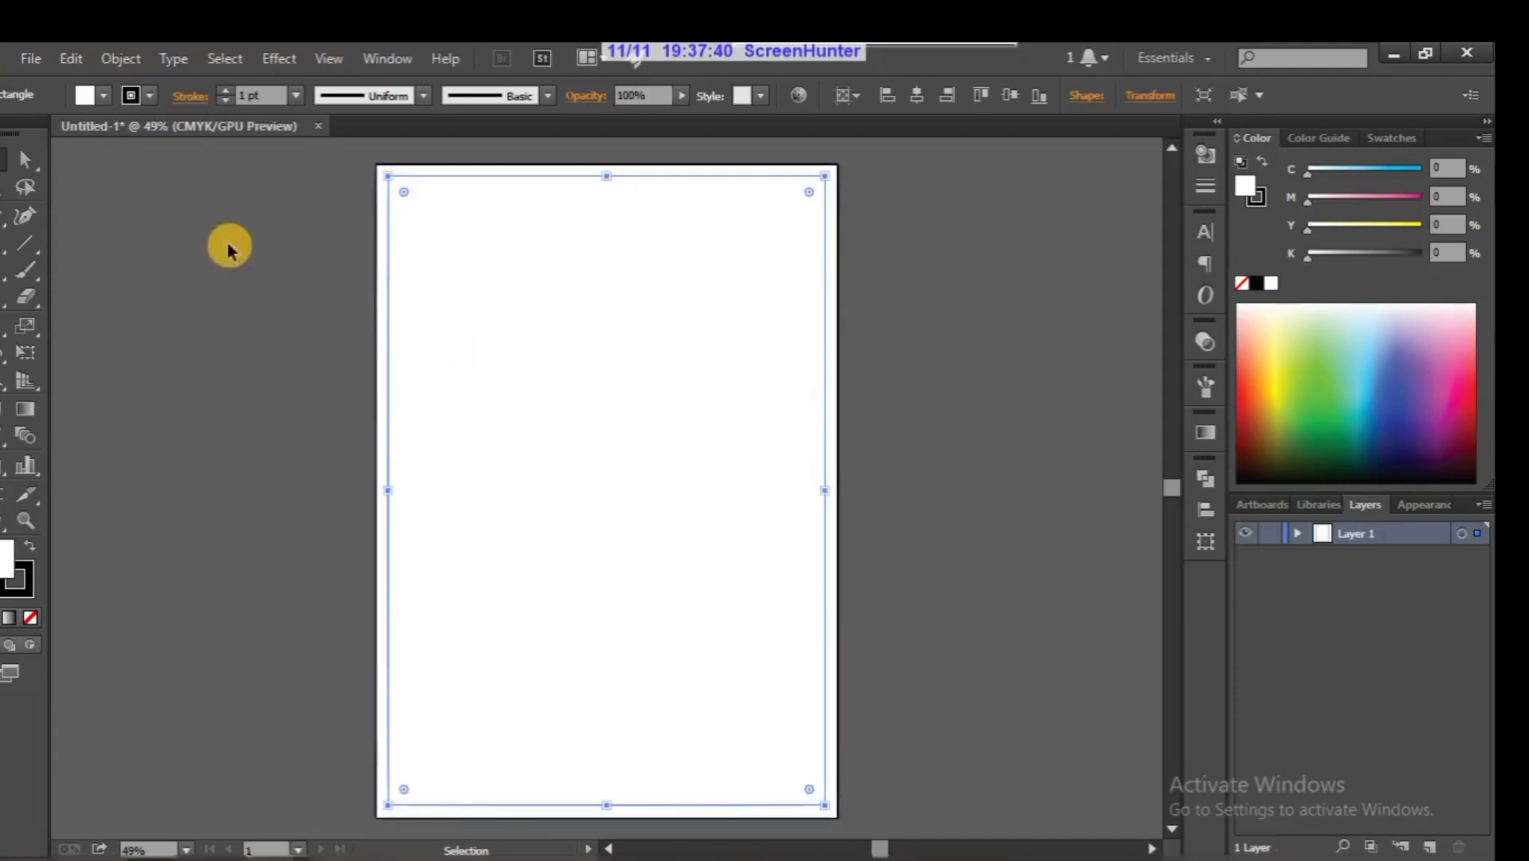
Step: Convert the 8 mm inset rectangle into a guide with Make Guides
right_click(386, 200)
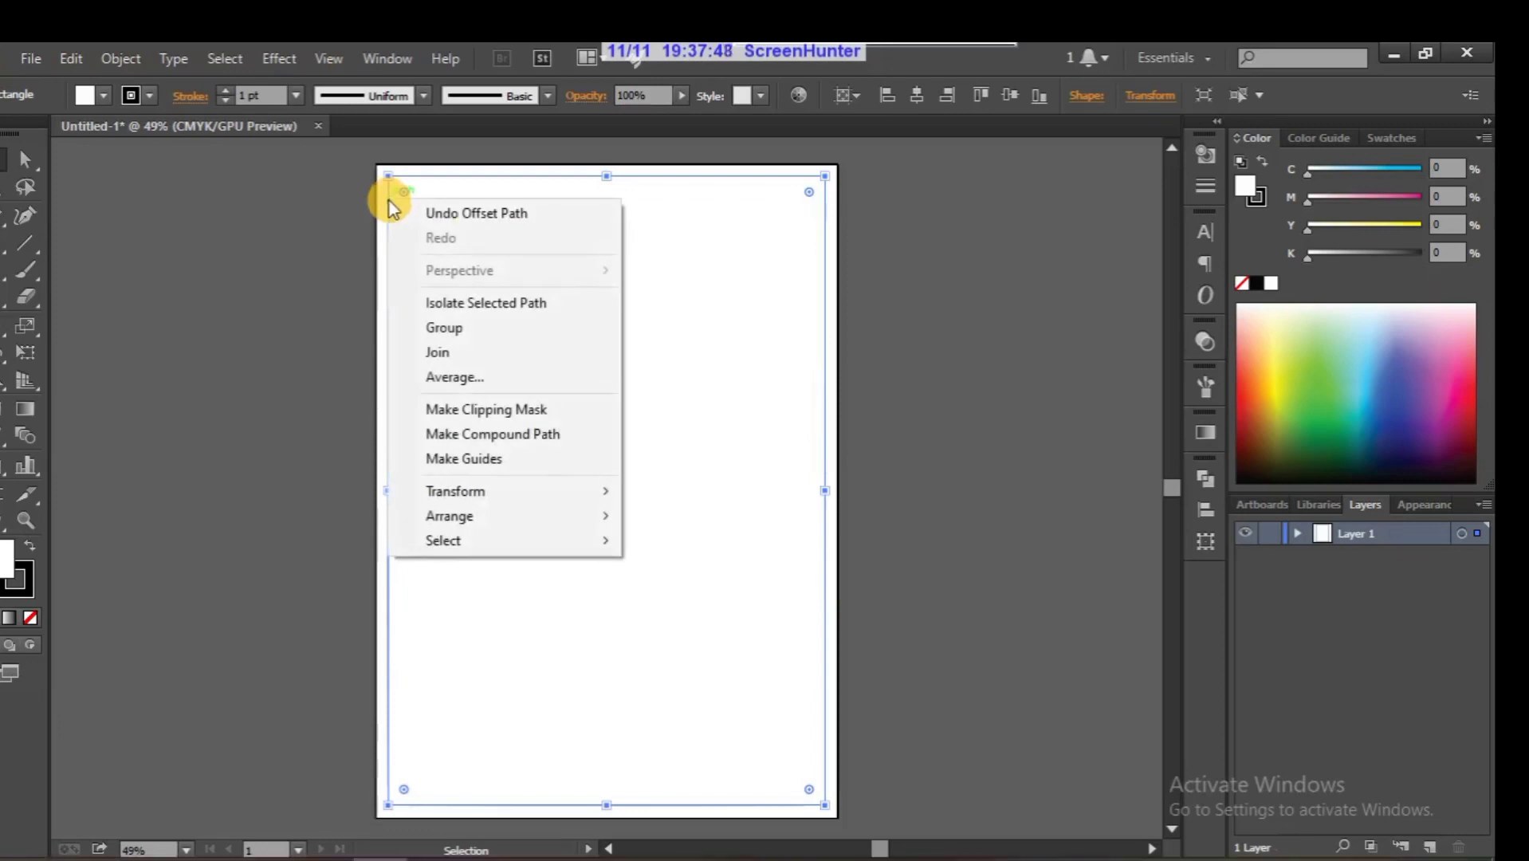
left_click(512, 461)
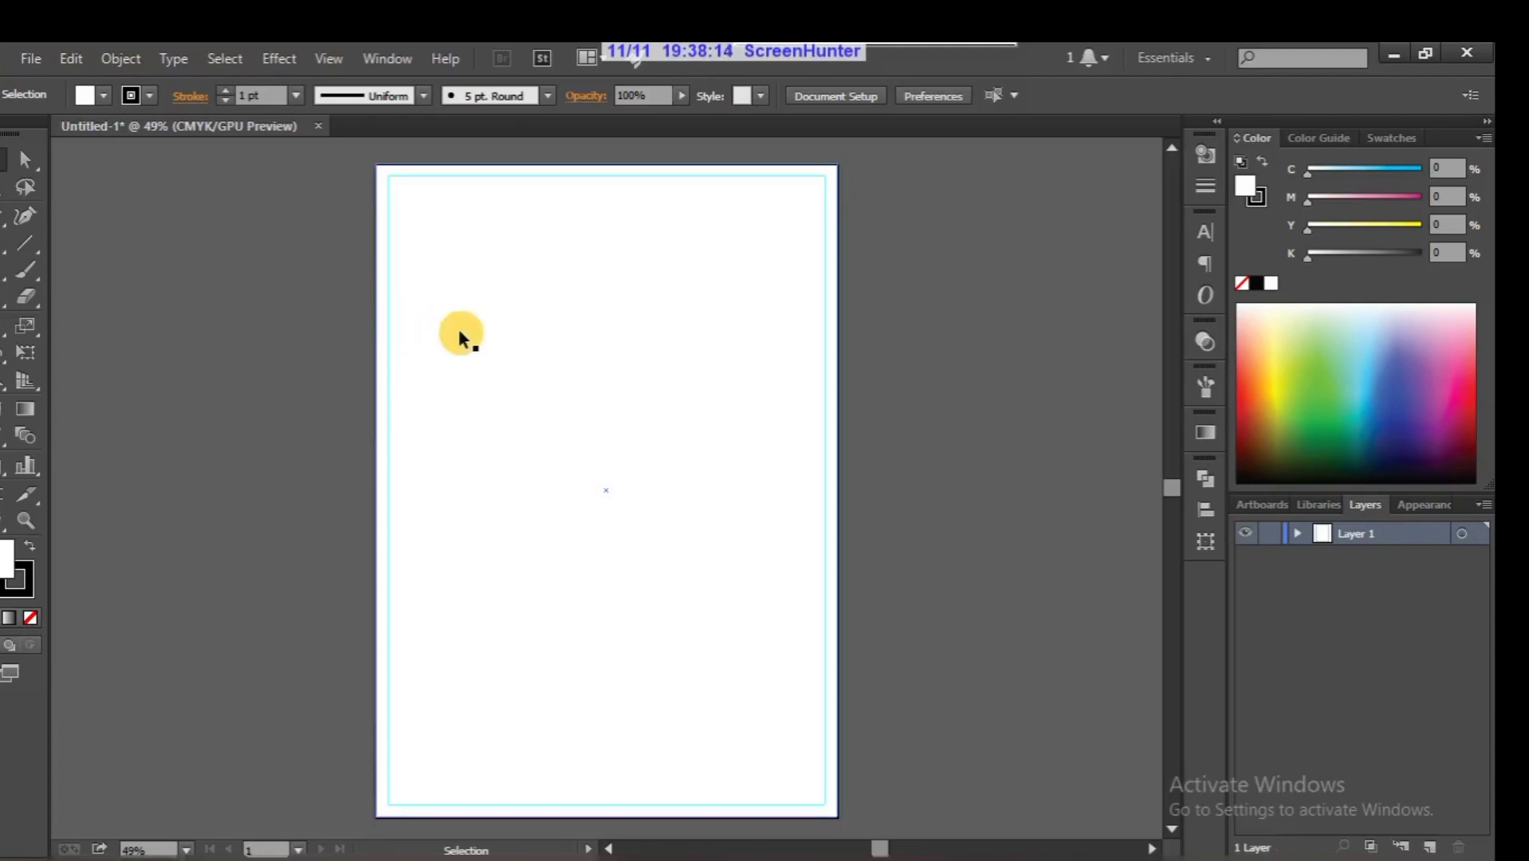
left_click(4, 254)
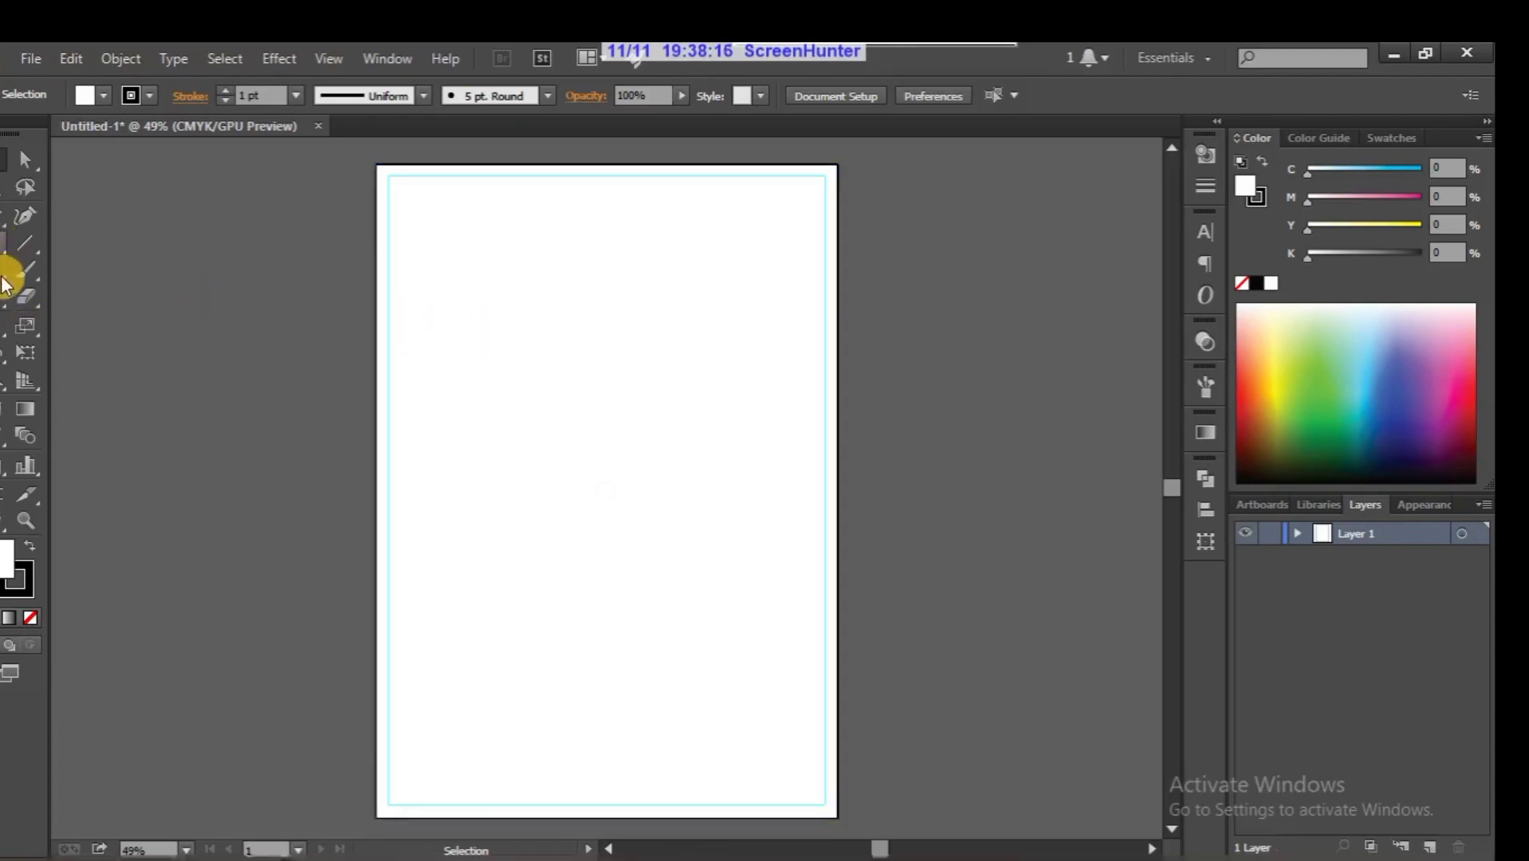
mouse_move(477, 280)
left_mouse_down()
mouse_move(762, 562)
mouse_move(747, 555)
left_mouse_up()
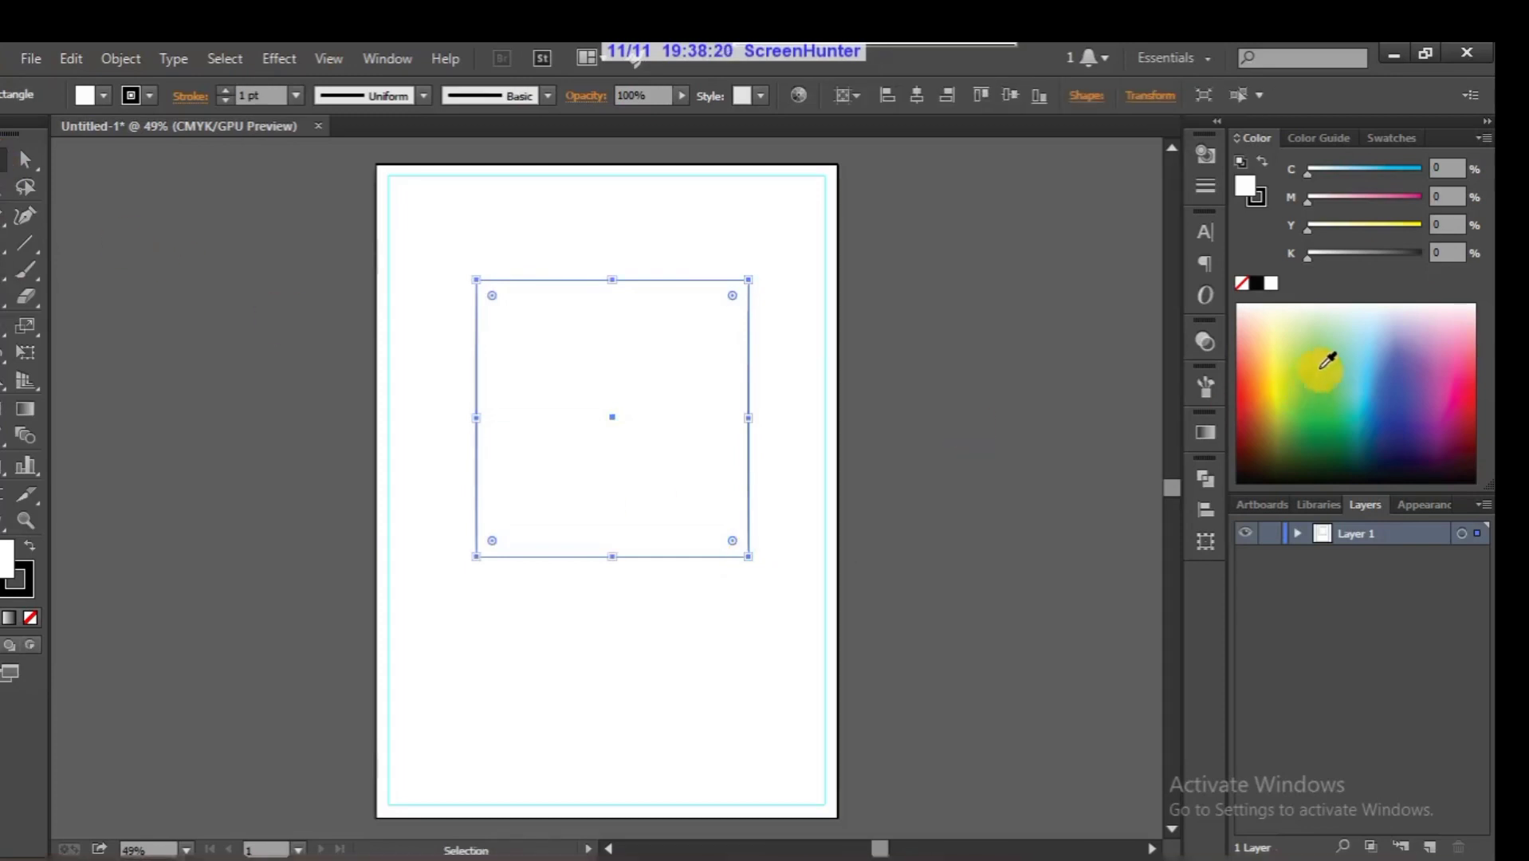
left_click(1325, 356)
left_click(7, 255)
left_click_drag(441, 237, 594, 404)
left_click(15, 186)
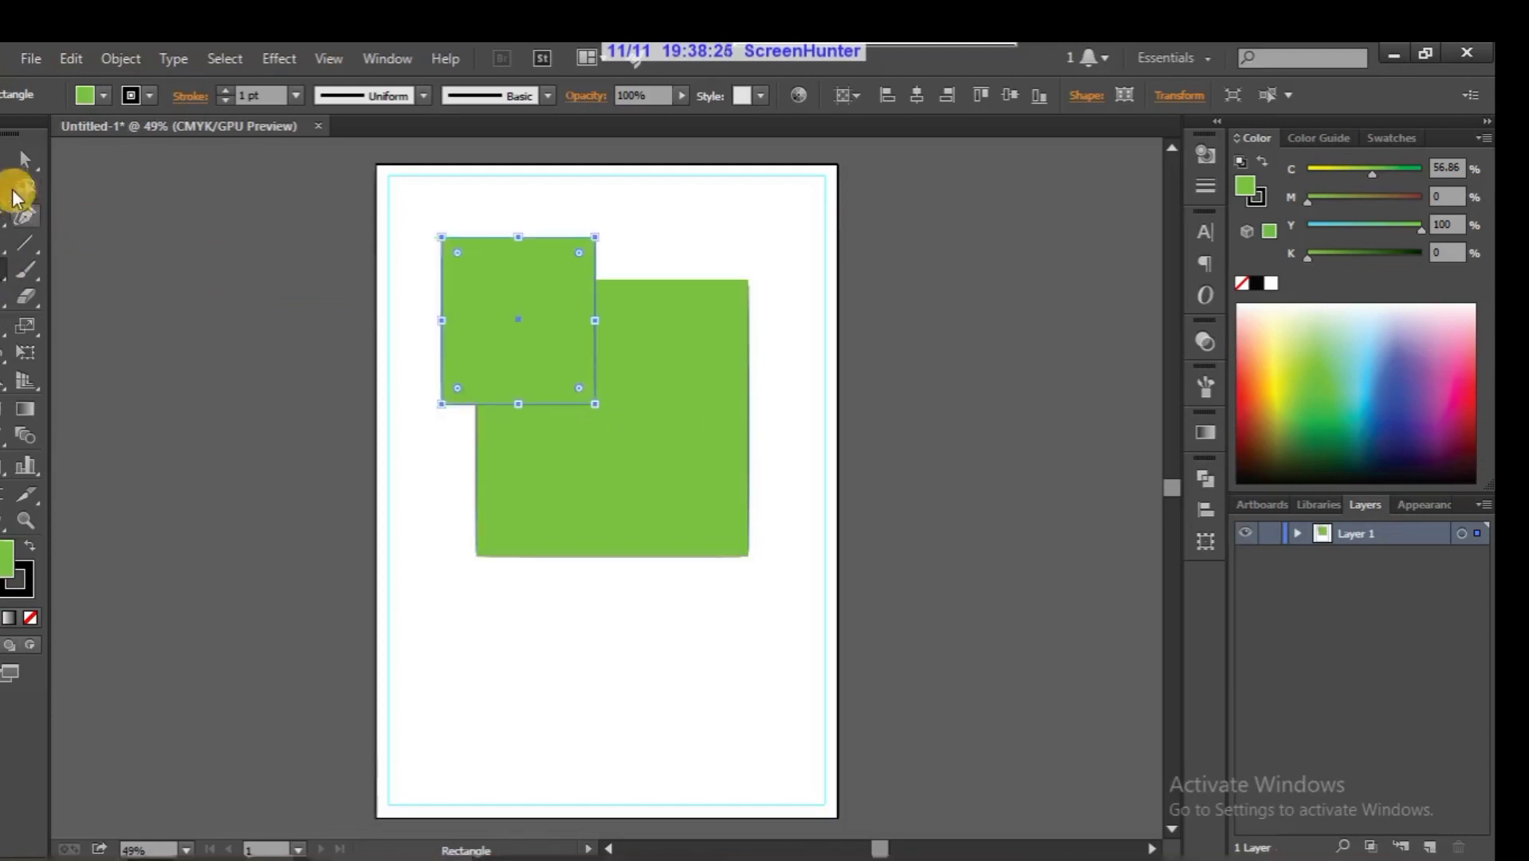
left_click(1304, 333)
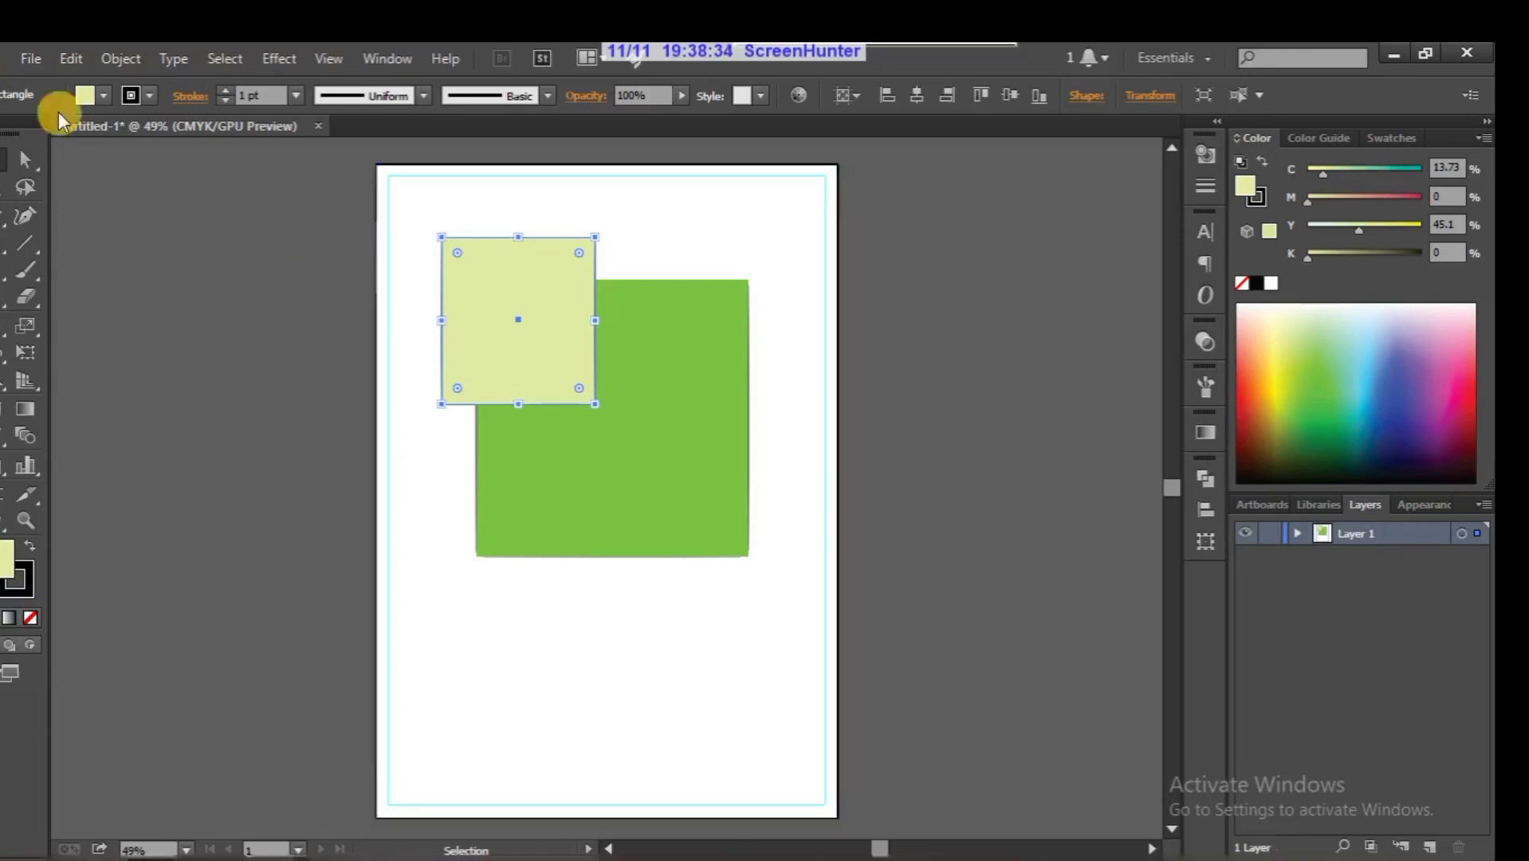
mouse_move(343, 195)
left_mouse_down()
mouse_move(694, 522)
mouse_move(380, 247)
left_mouse_up()
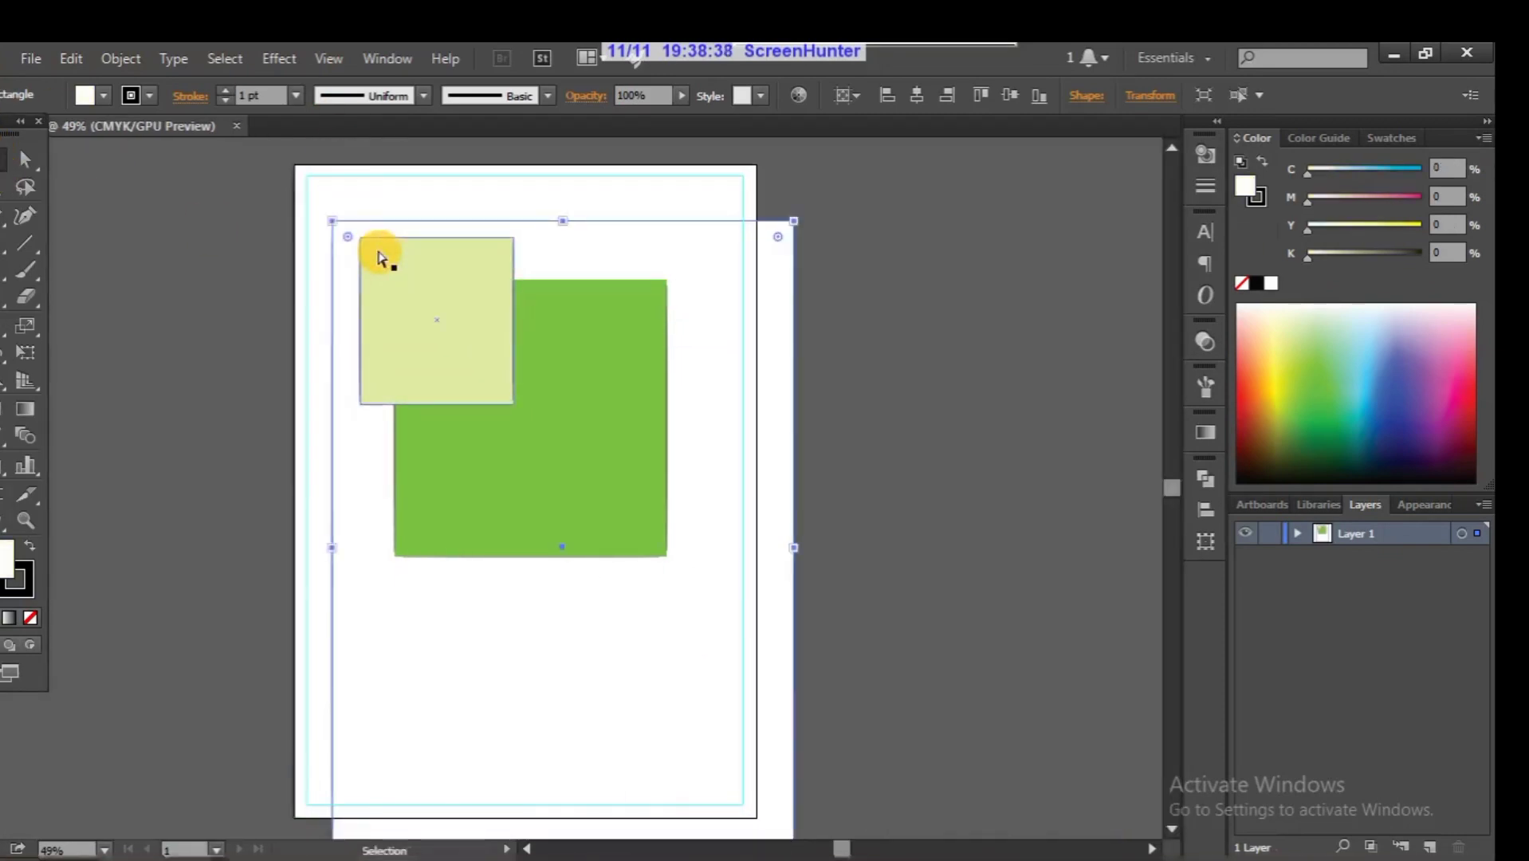
left_click(164, 259)
left_click(496, 369)
key("Delete")
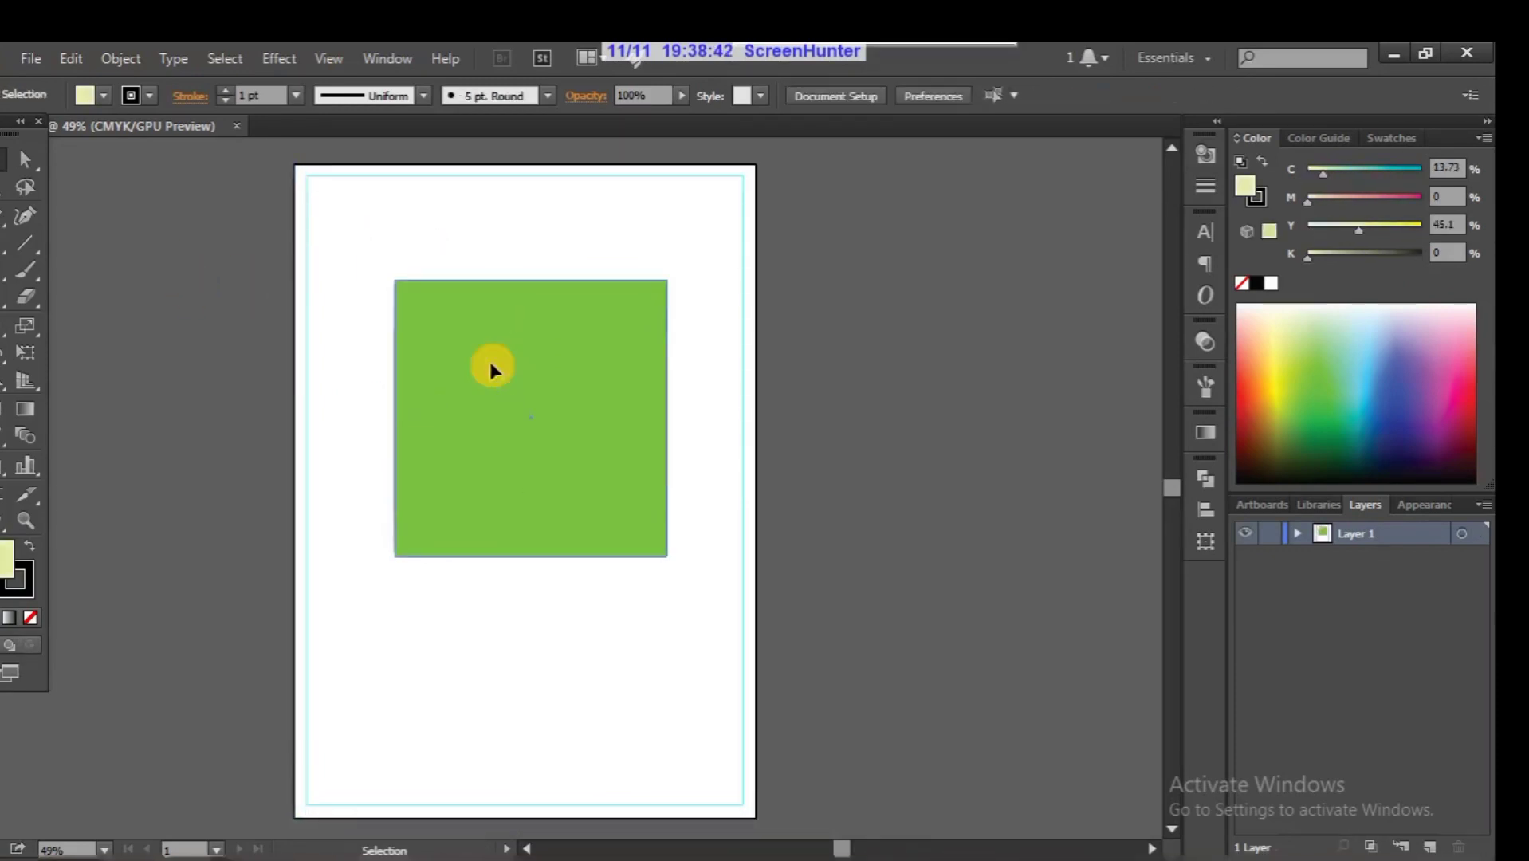
left_click(488, 490)
key("Delete")
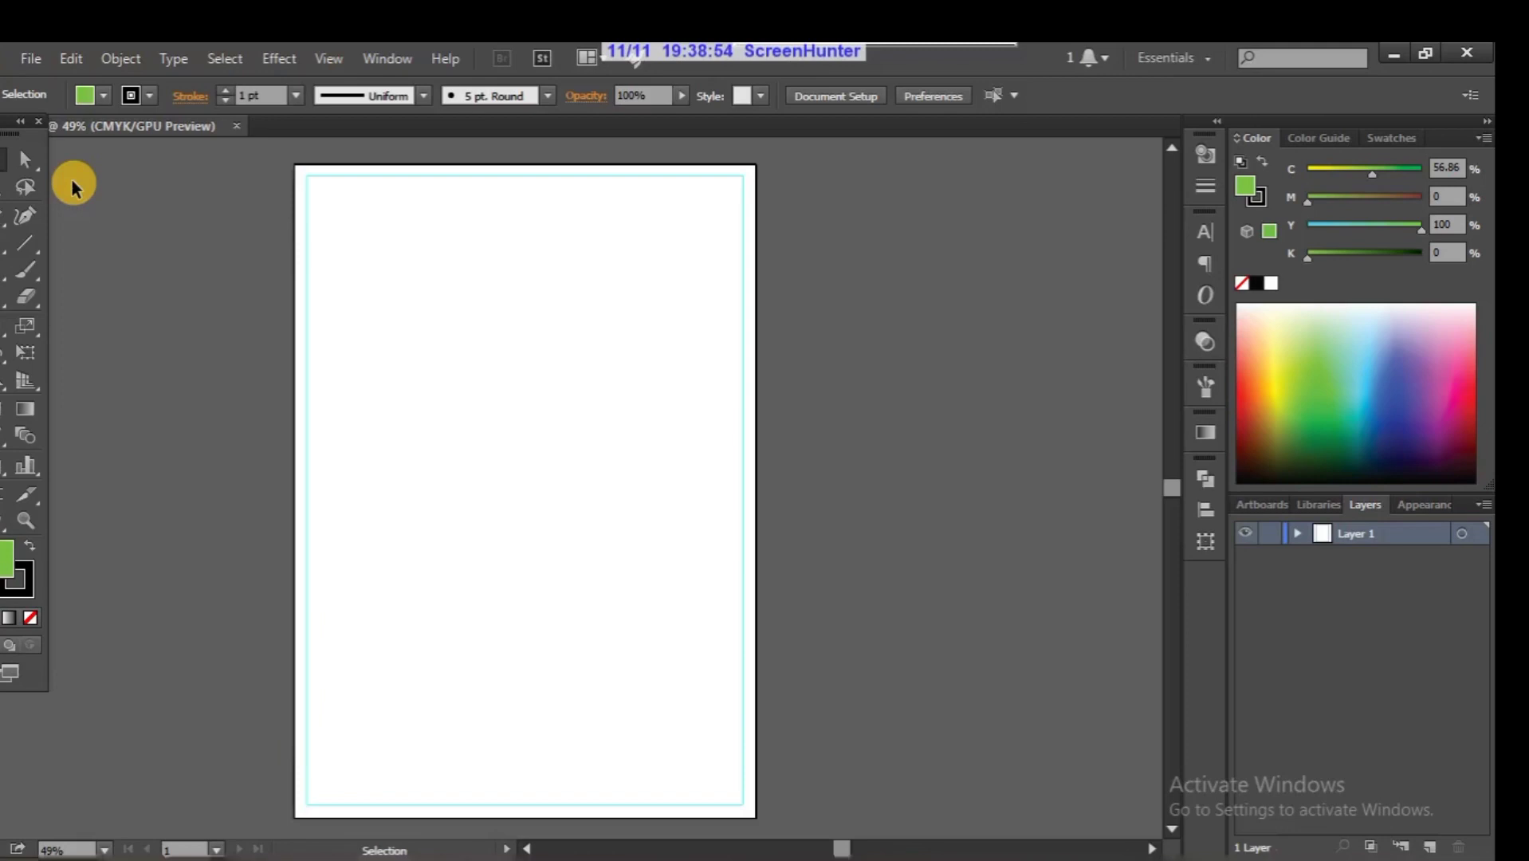
Step: Create trim marks around the page-sized rectangle, then reselect it and show the Effect menu
left_click(120, 58)
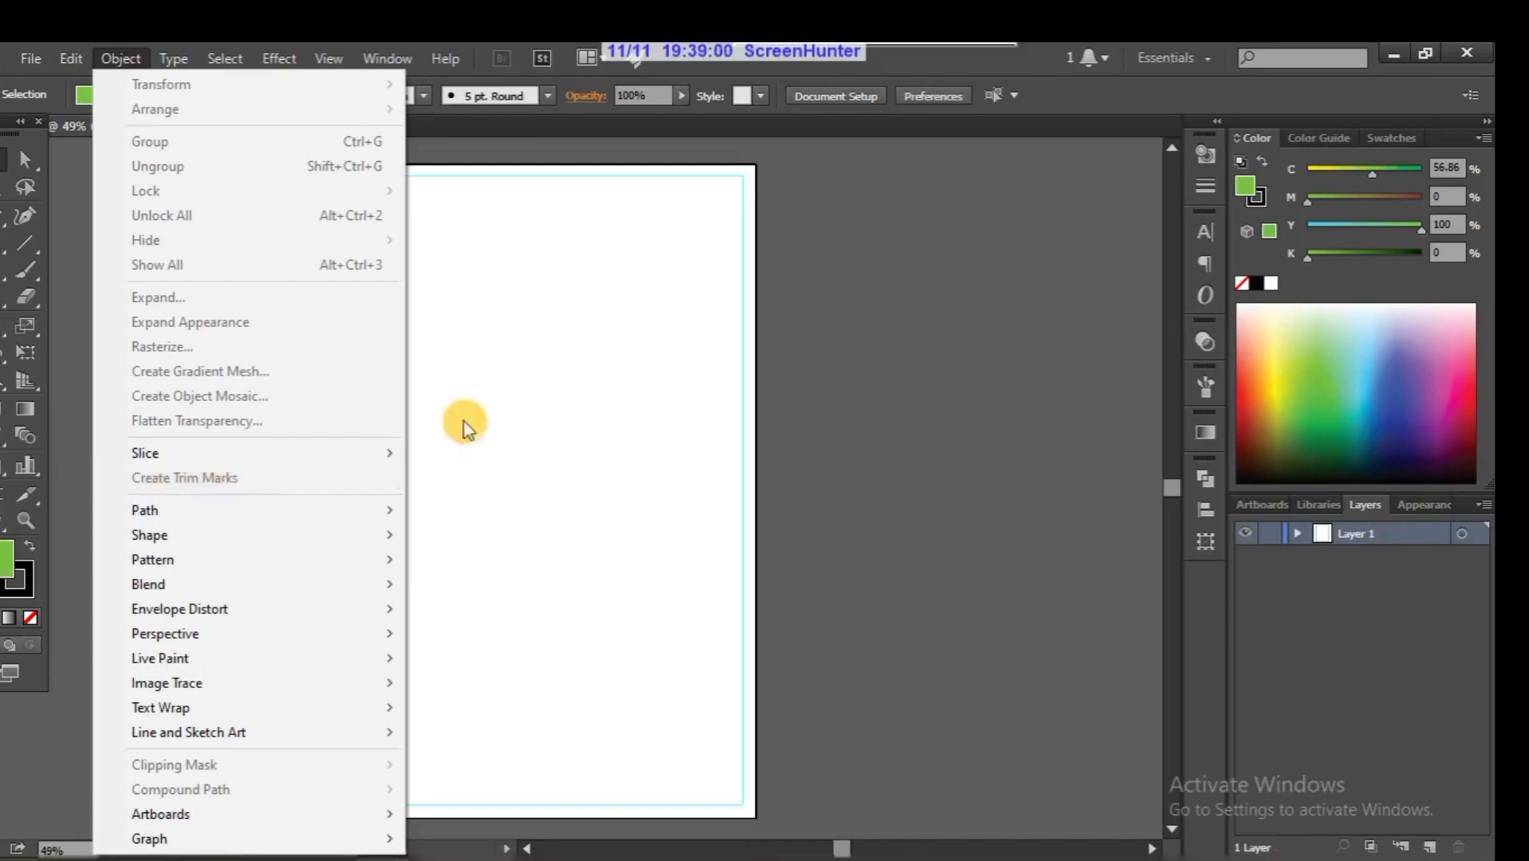
left_click(775, 414)
left_click_drag(213, 147, 415, 285)
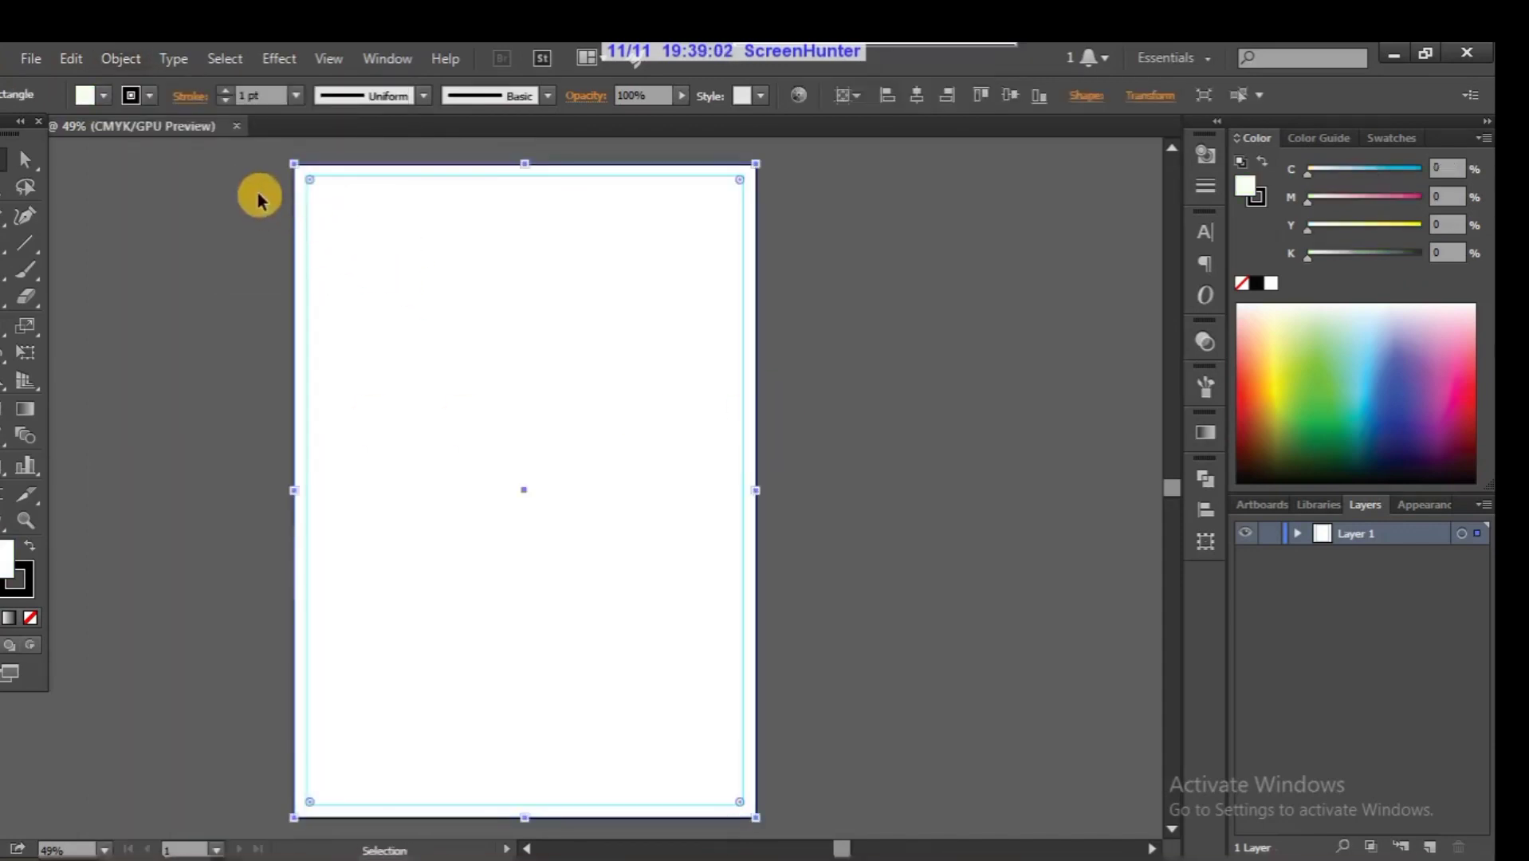
left_click(128, 57)
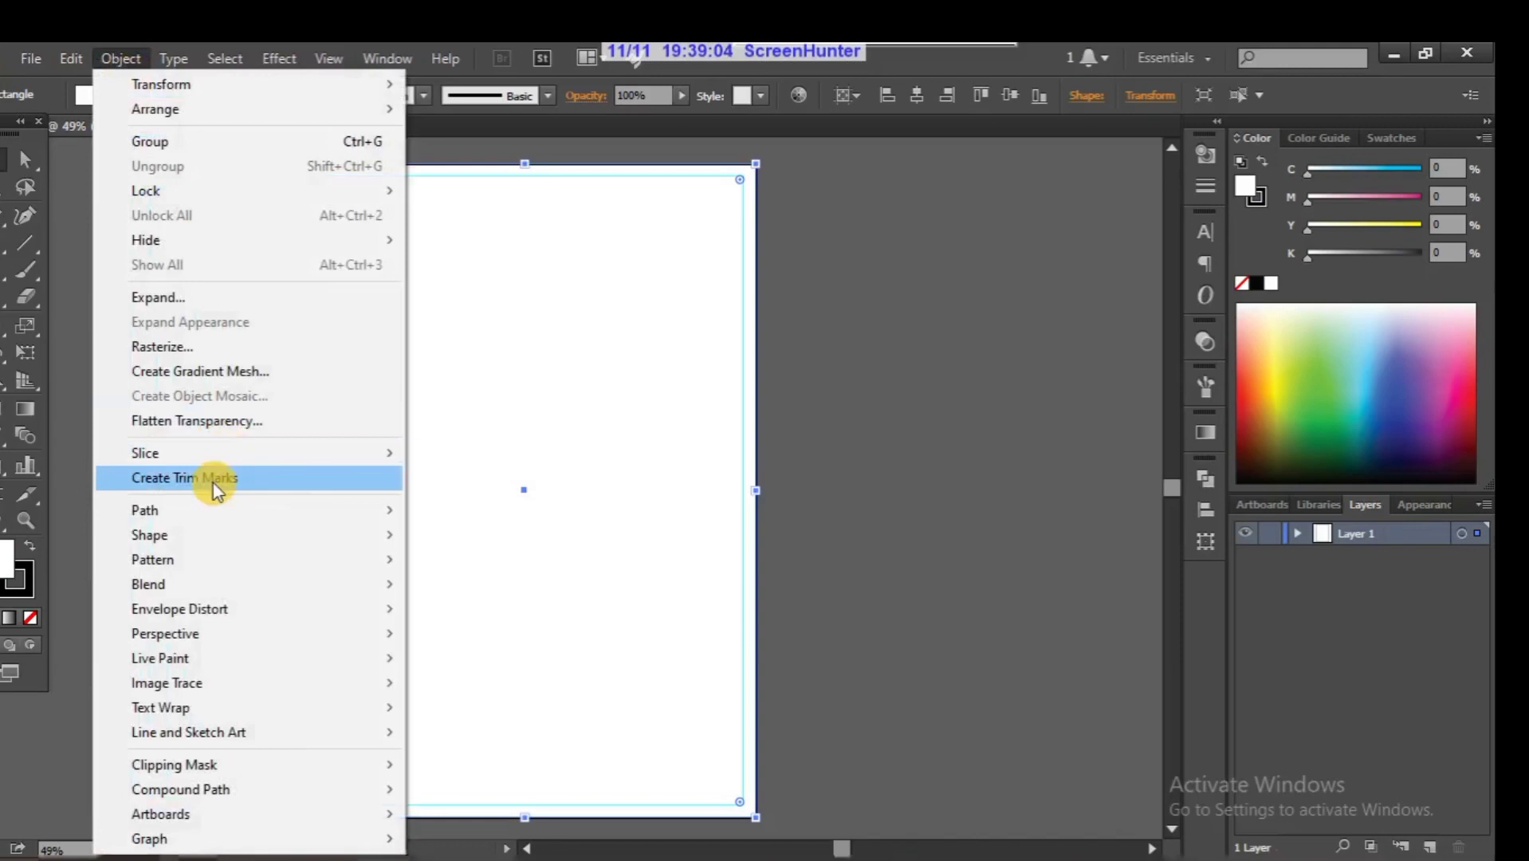
left_click(242, 478)
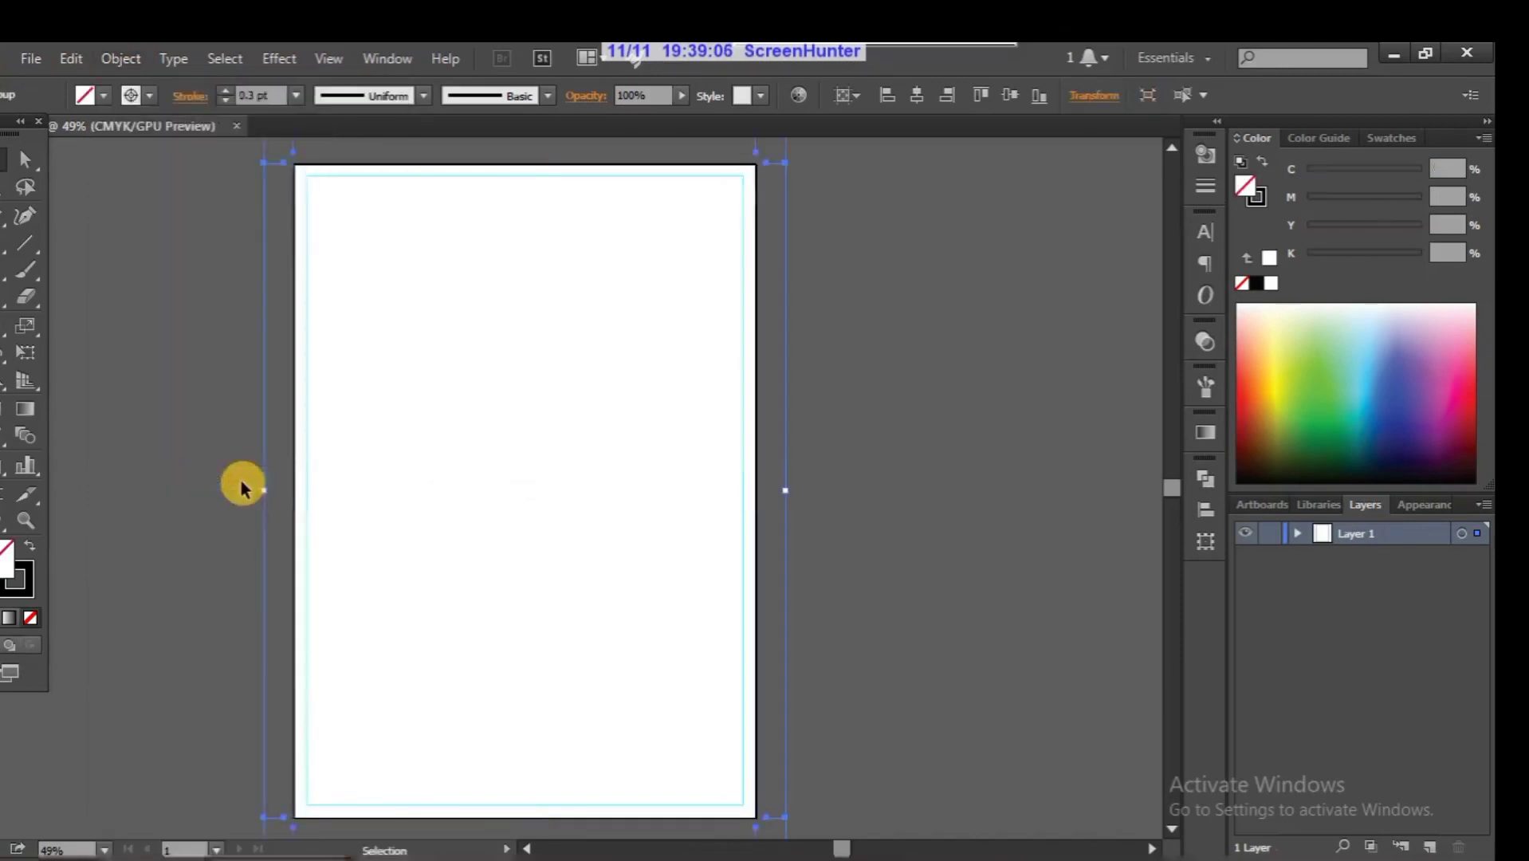
left_click(197, 291)
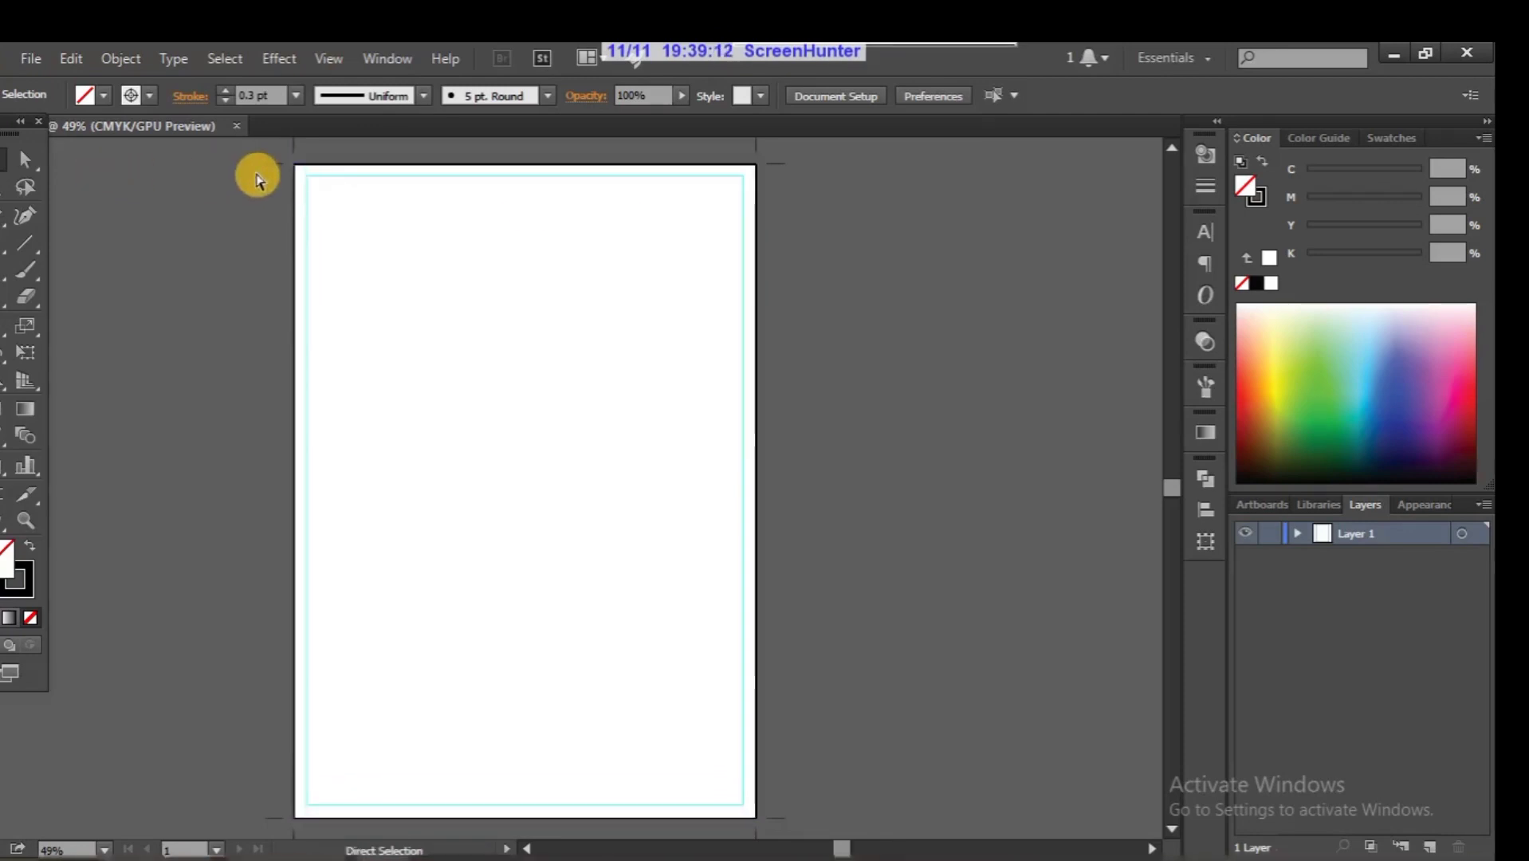
key("ctrl+a")
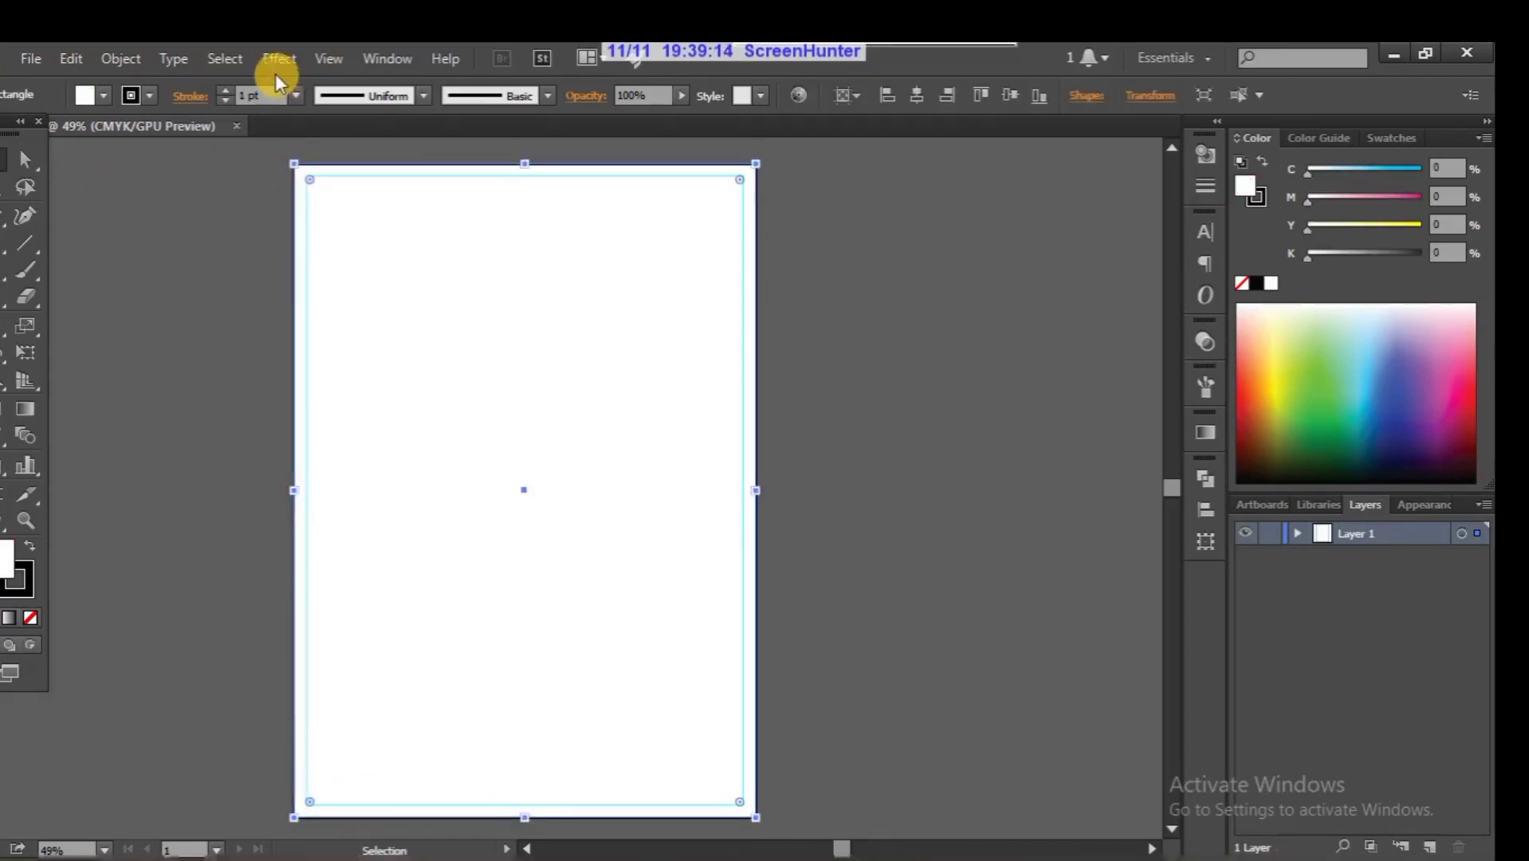
left_click(276, 60)
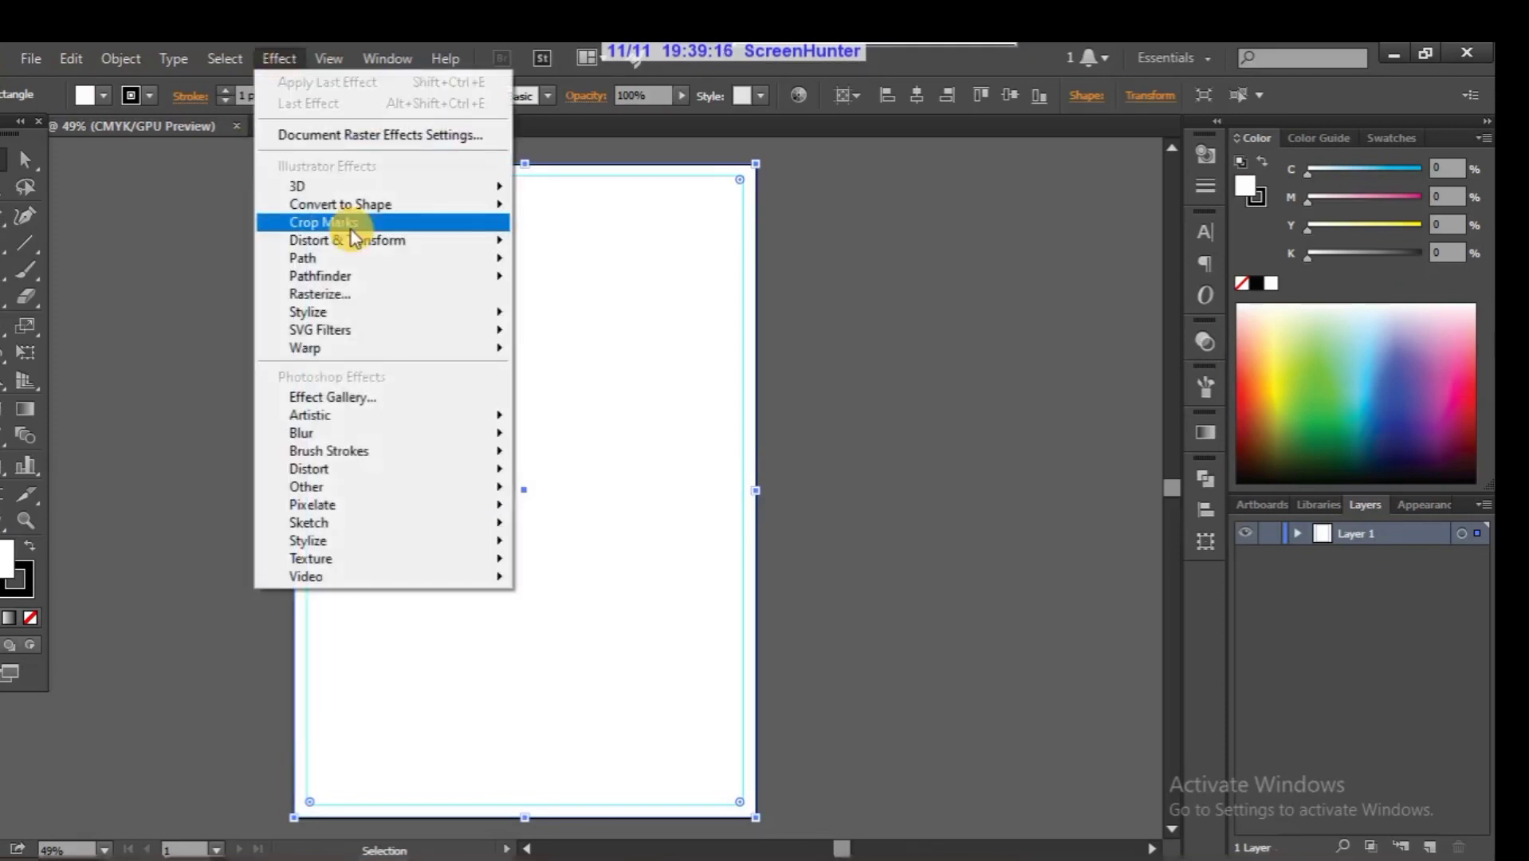
Step: Apply the Crop Marks effect to the page-sized rectangle
left_click(349, 224)
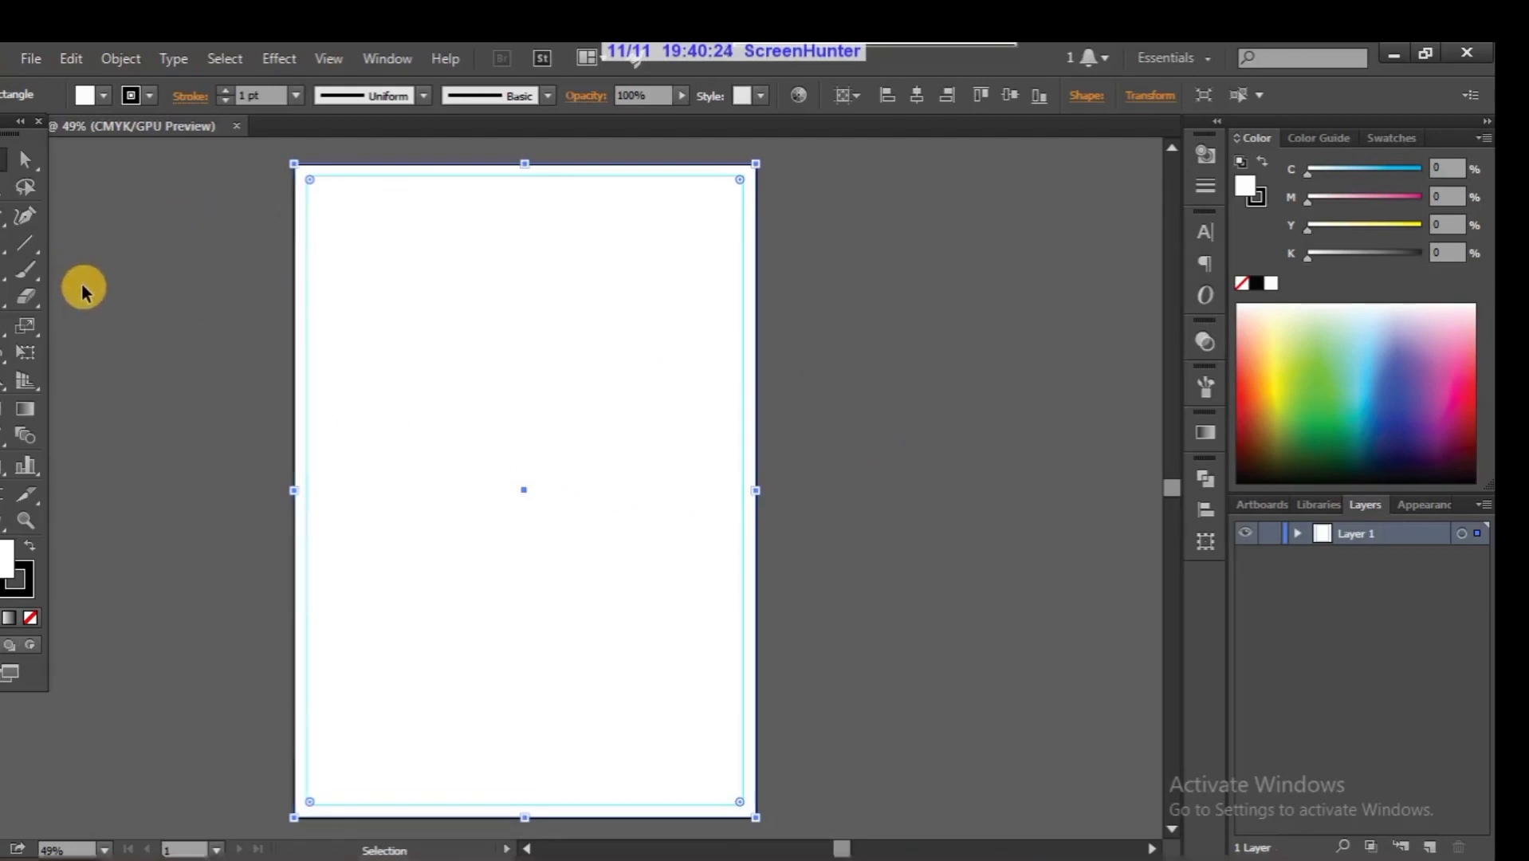
Step: Show the rulers with Ctrl+R and reselect the page-sized rectangle
key("ctrl+r")
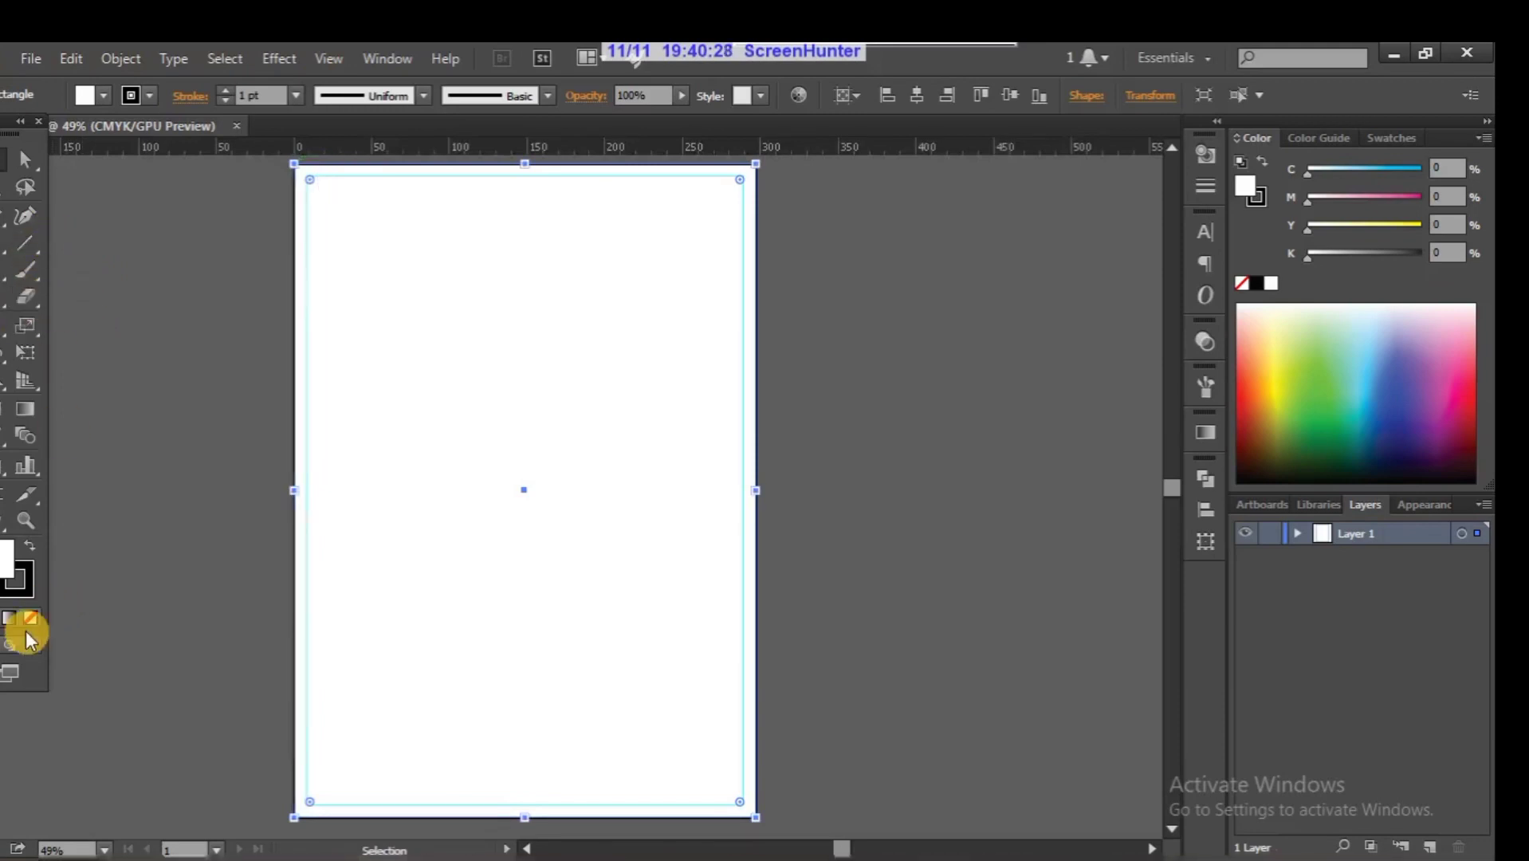
left_click(232, 718)
left_click_drag(301, 731, 292, 740)
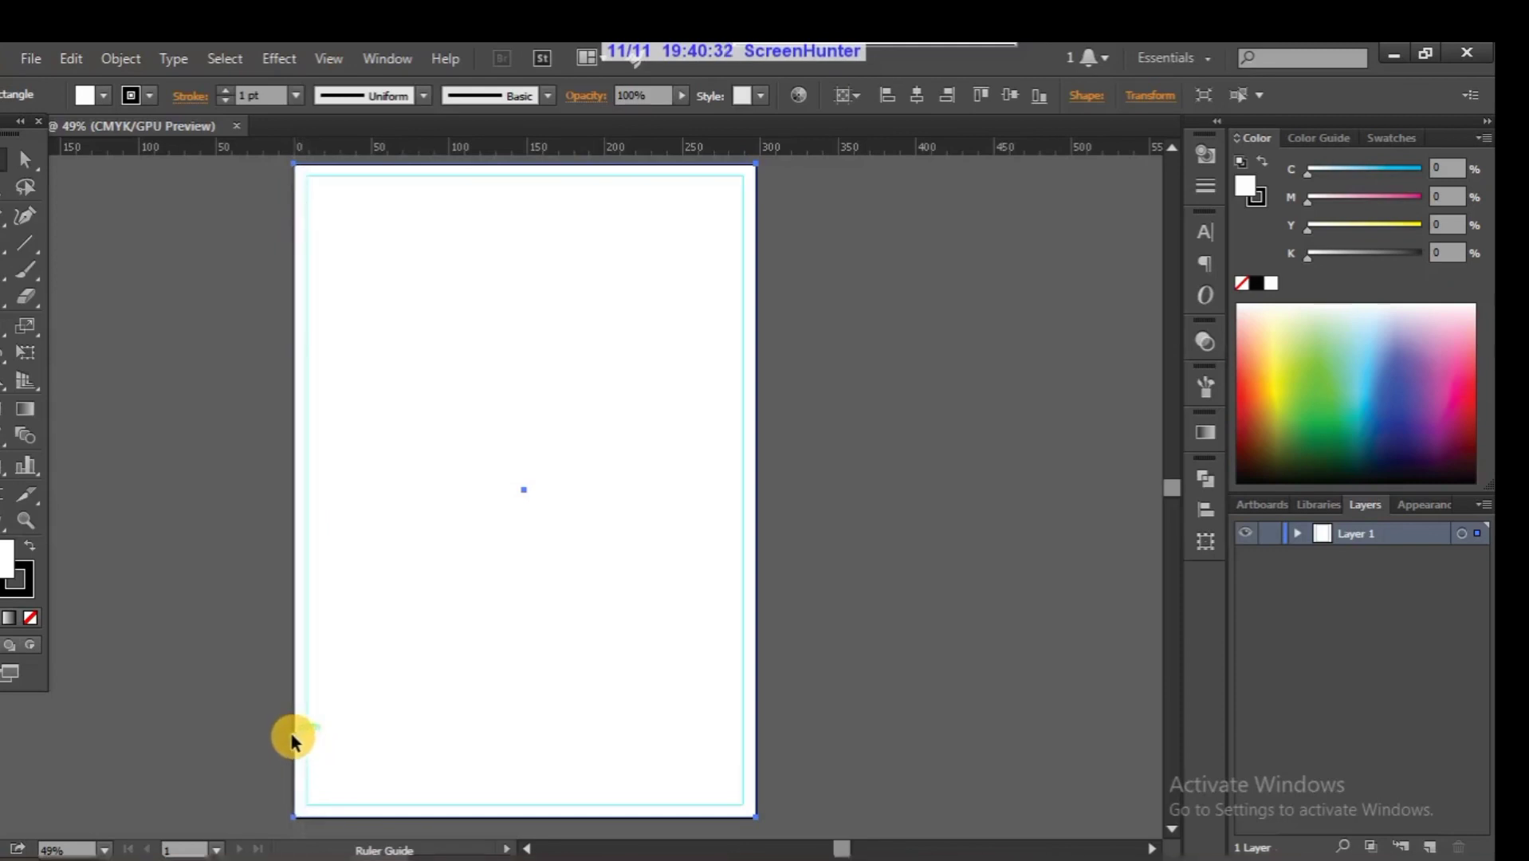
left_click(291, 740)
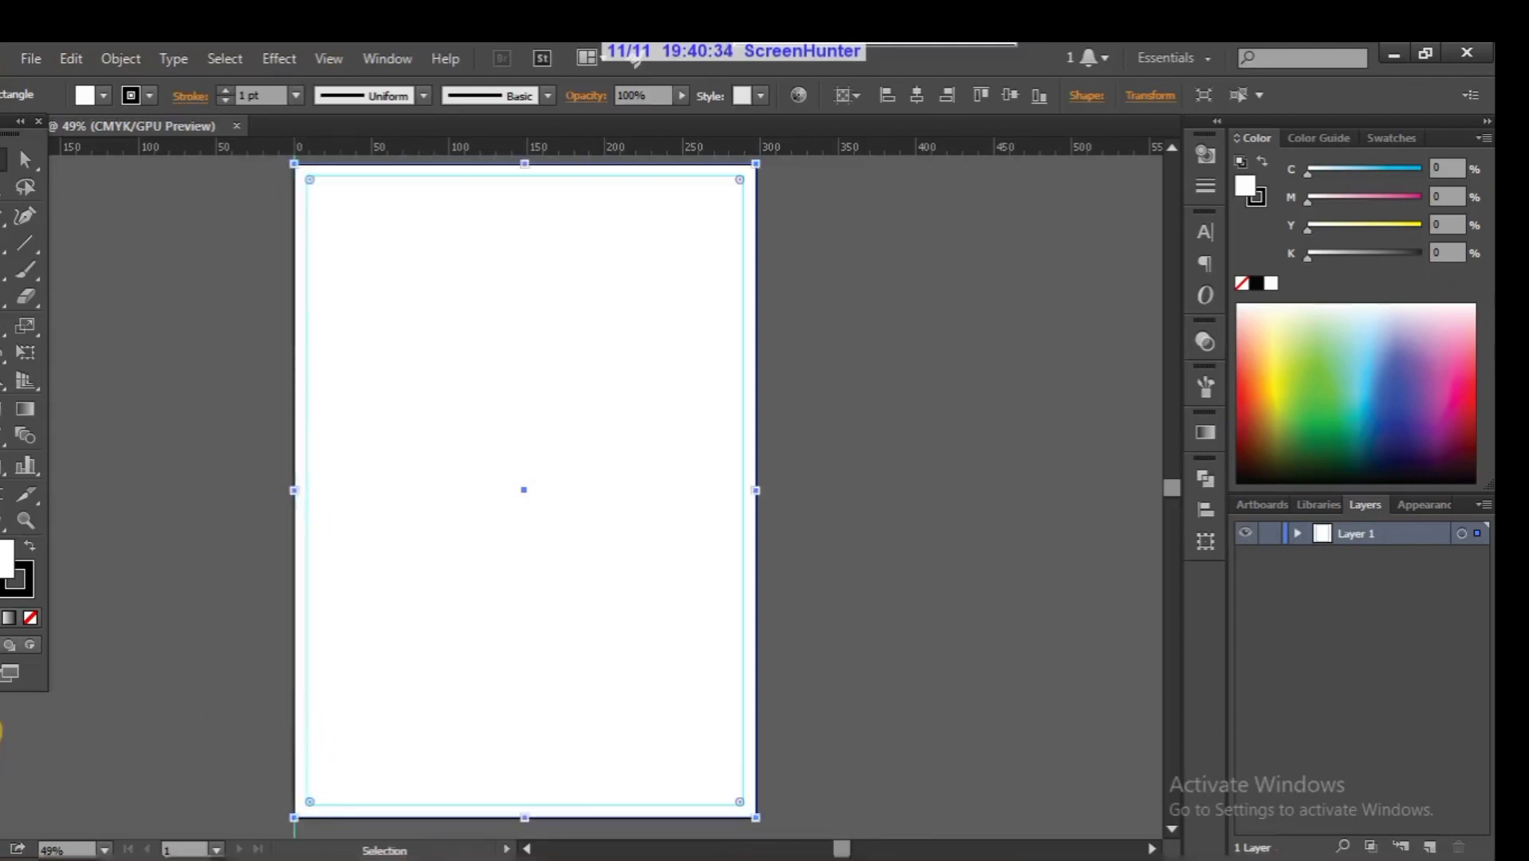
Step: Place ruler guides at the page's right edge, bottom edge and near its top
left_click_drag(2, 714, 751, 765)
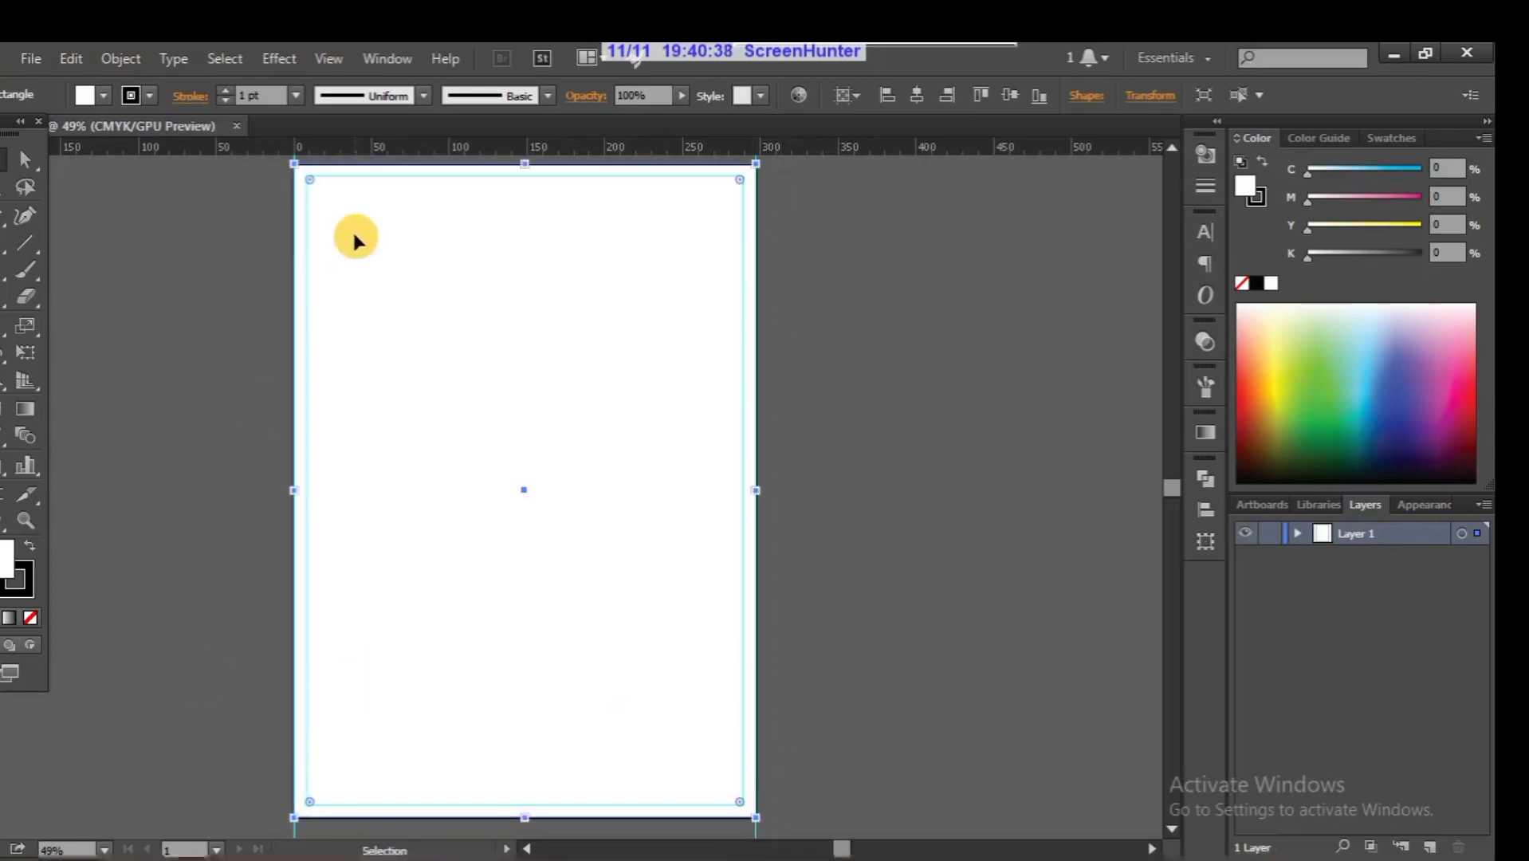
left_click_drag(222, 148, 275, 815)
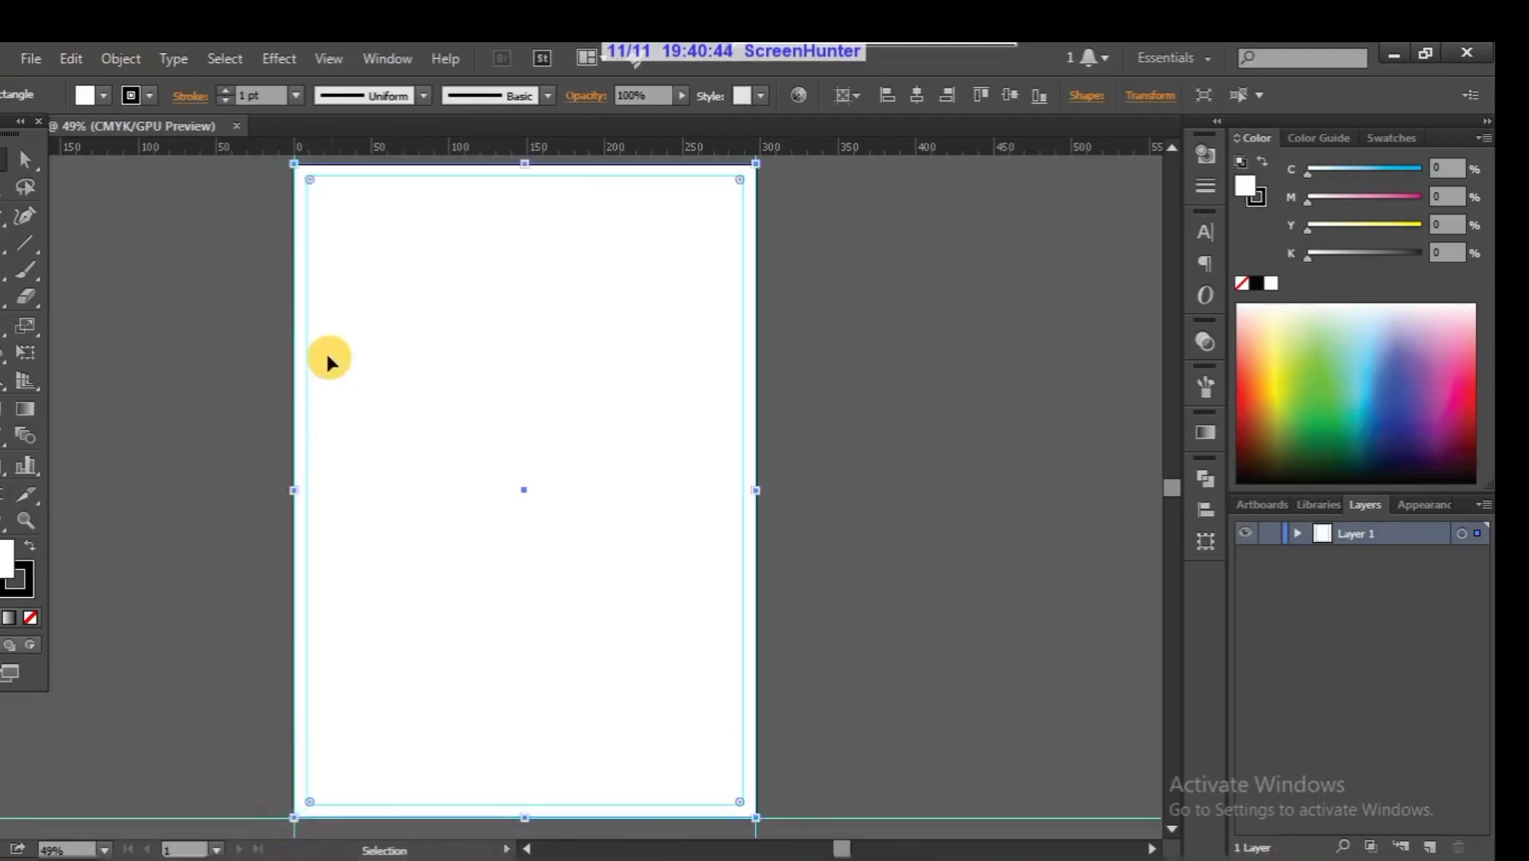
left_click_drag(299, 147, 293, 179)
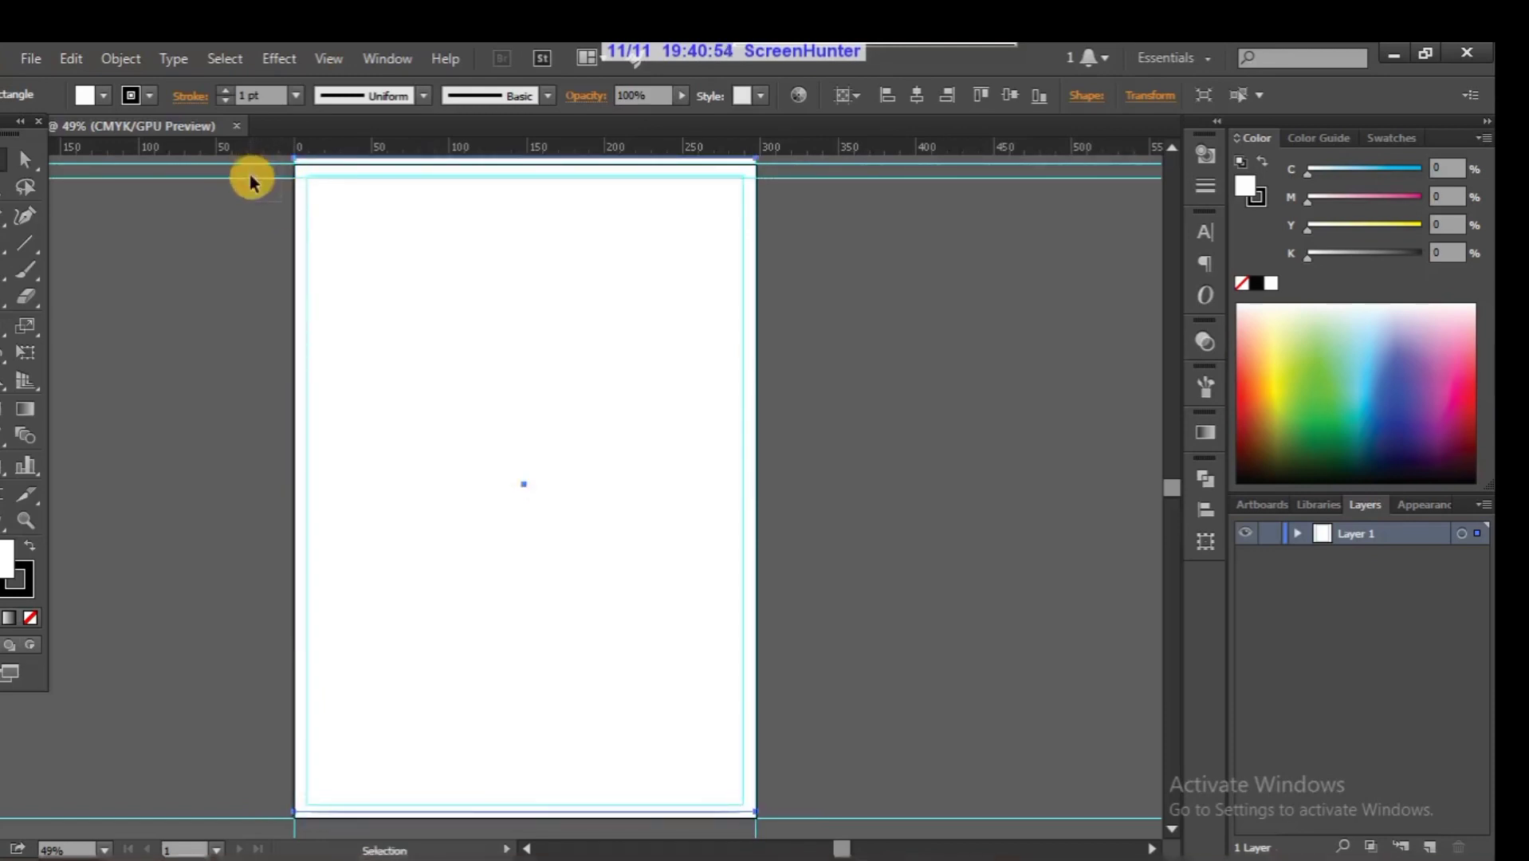
Step: Deselect the rectangle and snap ruler guides onto the artboard's bottom, left and right edges
left_click(251, 174)
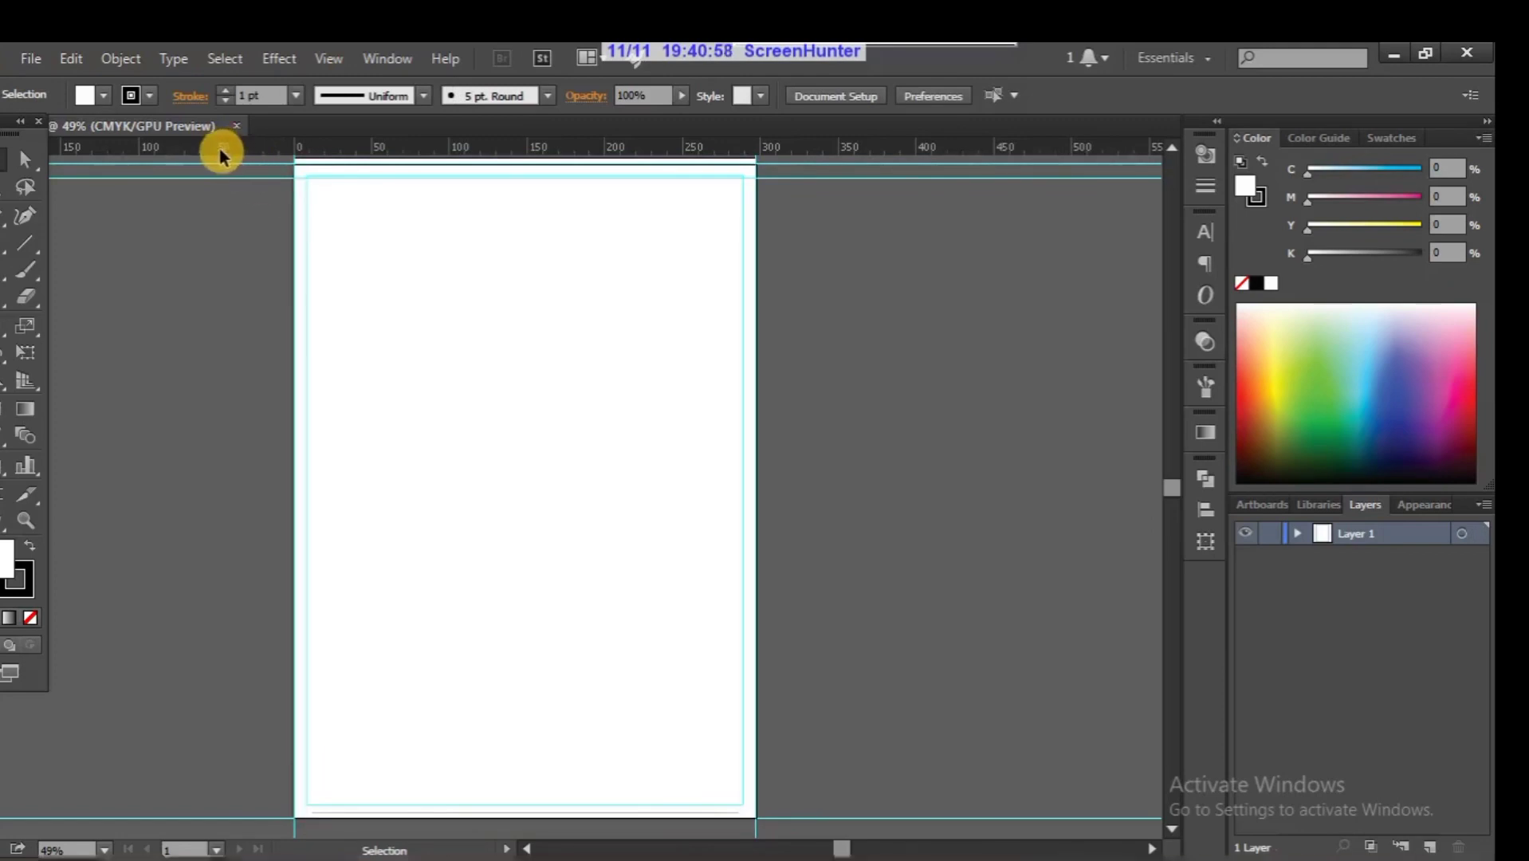
mouse_move(218, 148)
left_mouse_down()
mouse_move(231, 829)
mouse_move(233, 808)
left_mouse_up()
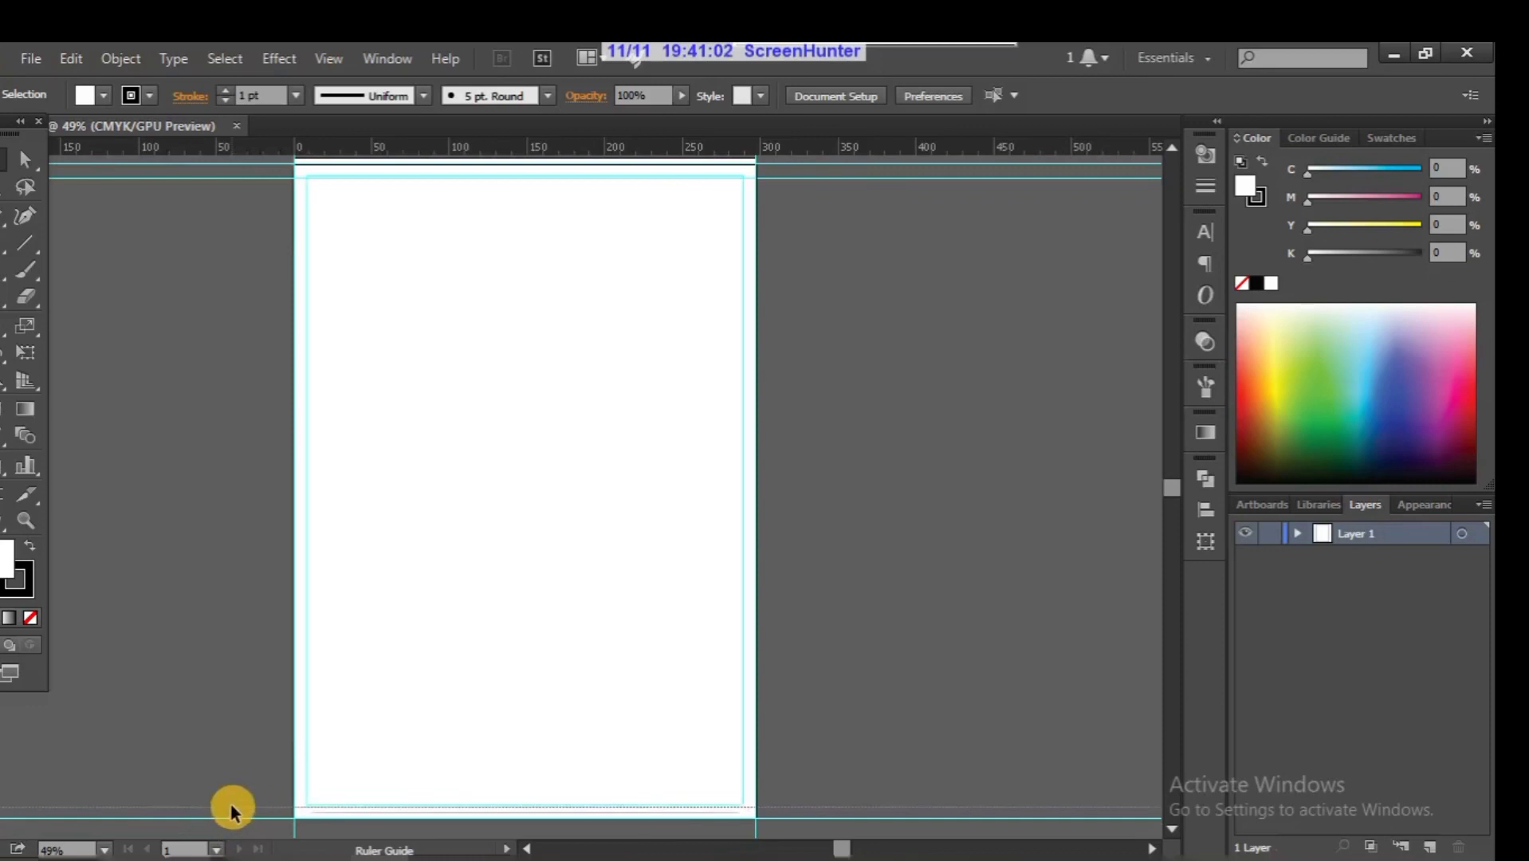
left_click_drag(232, 807, 230, 806)
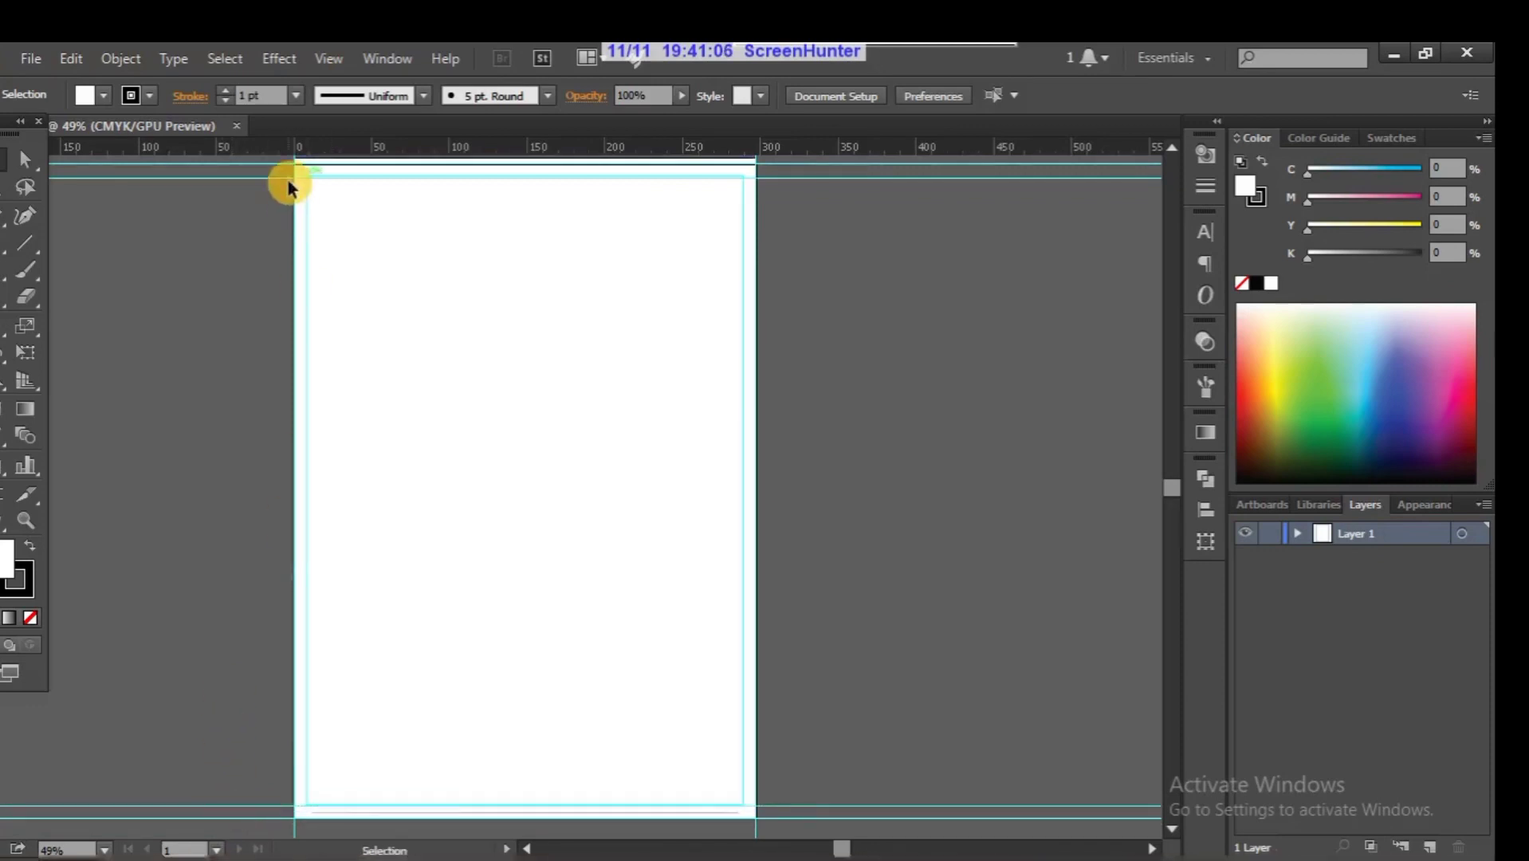
left_click_drag(4, 753, 295, 741)
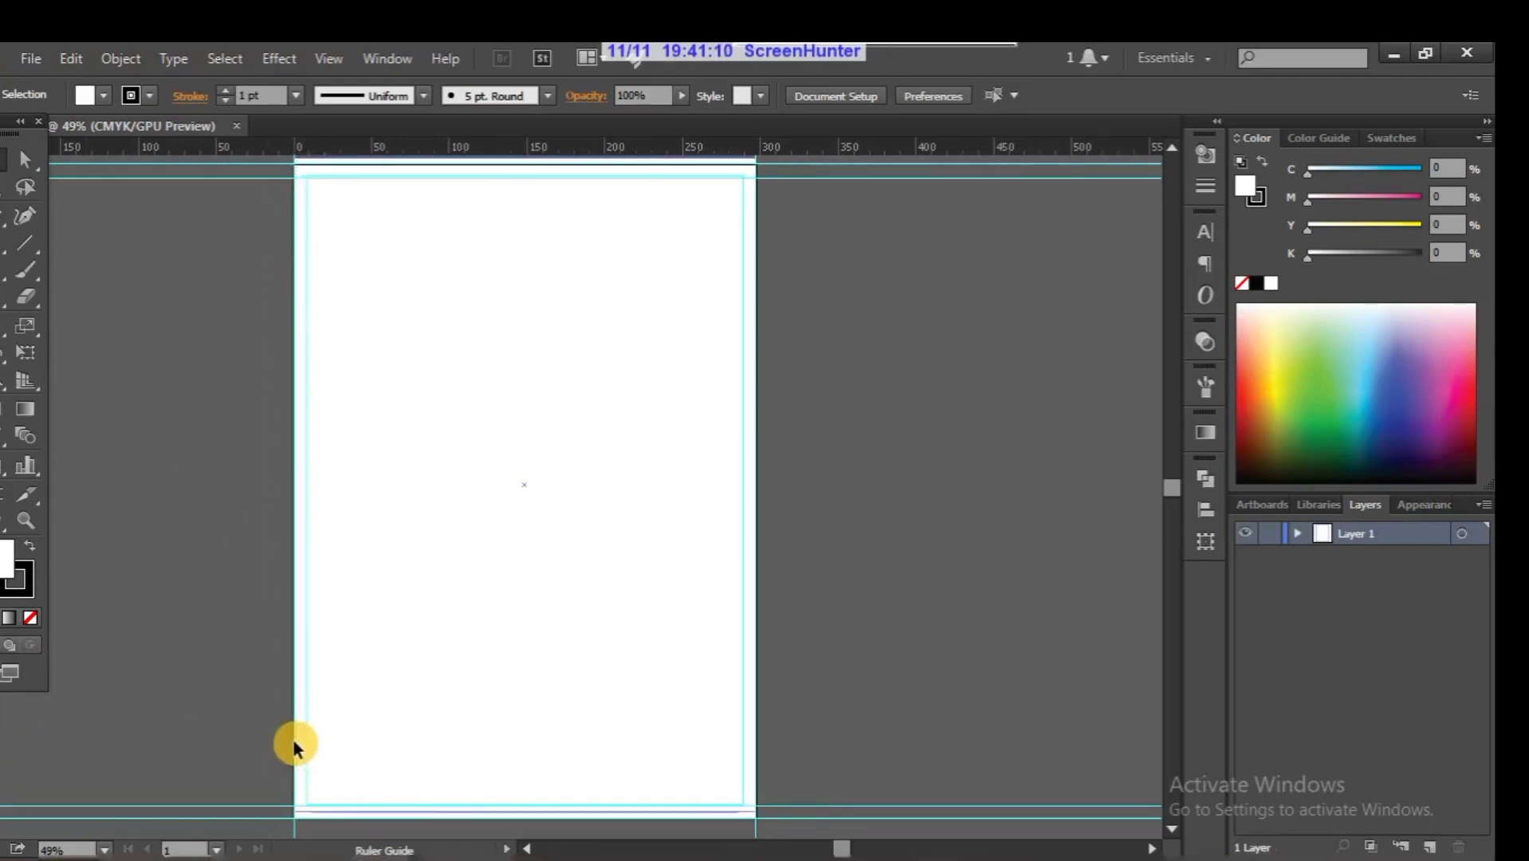
left_click_drag(4, 726, 805, 741)
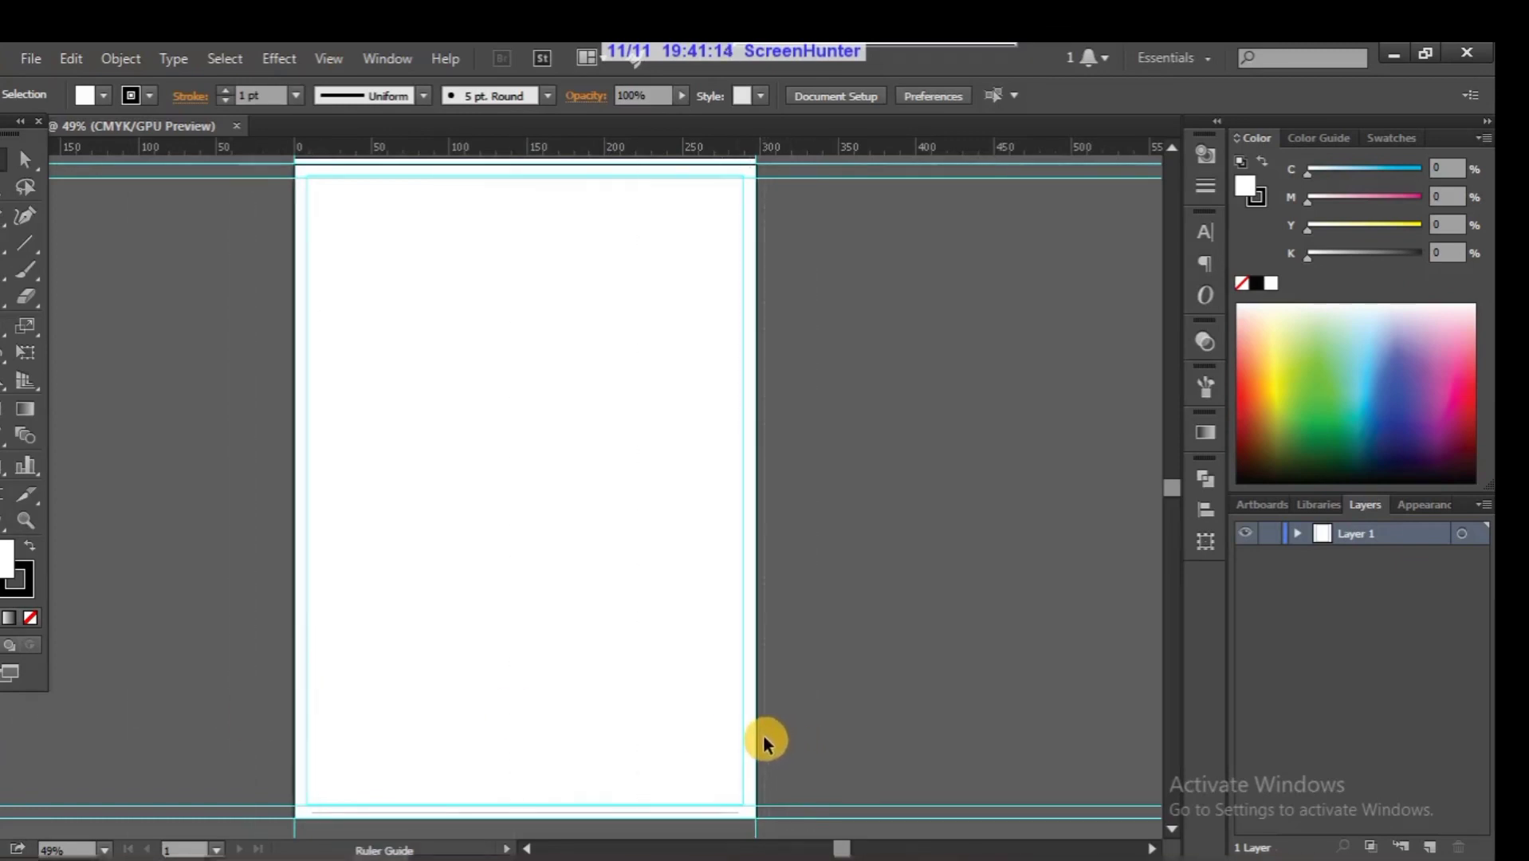
left_click_drag(787, 742, 756, 741)
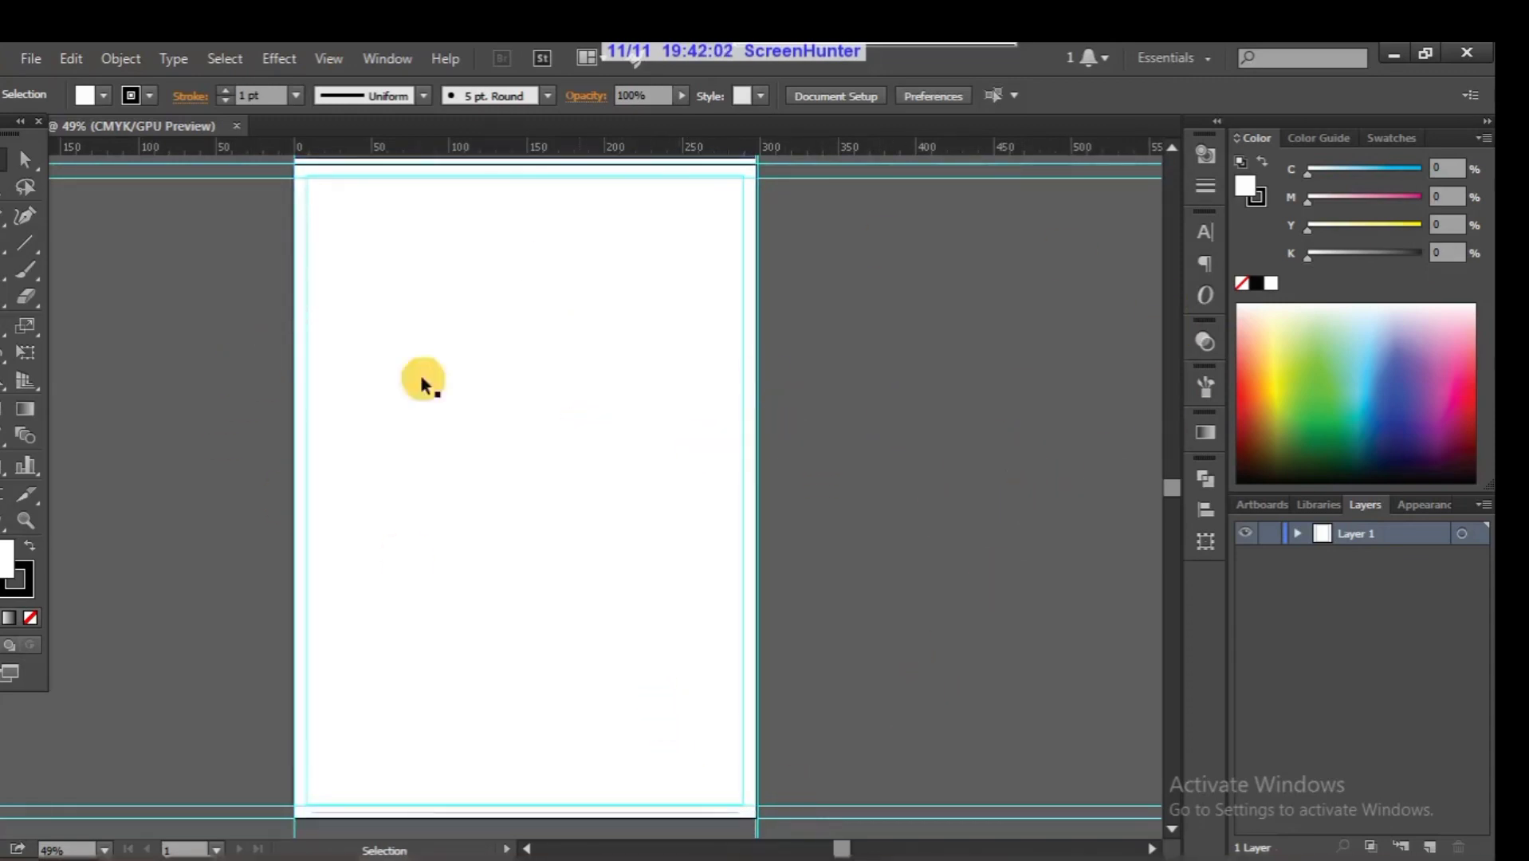
Step: Save the layout as an Illustrator template named 'Poster layout' in the Documents folder
left_click(28, 56)
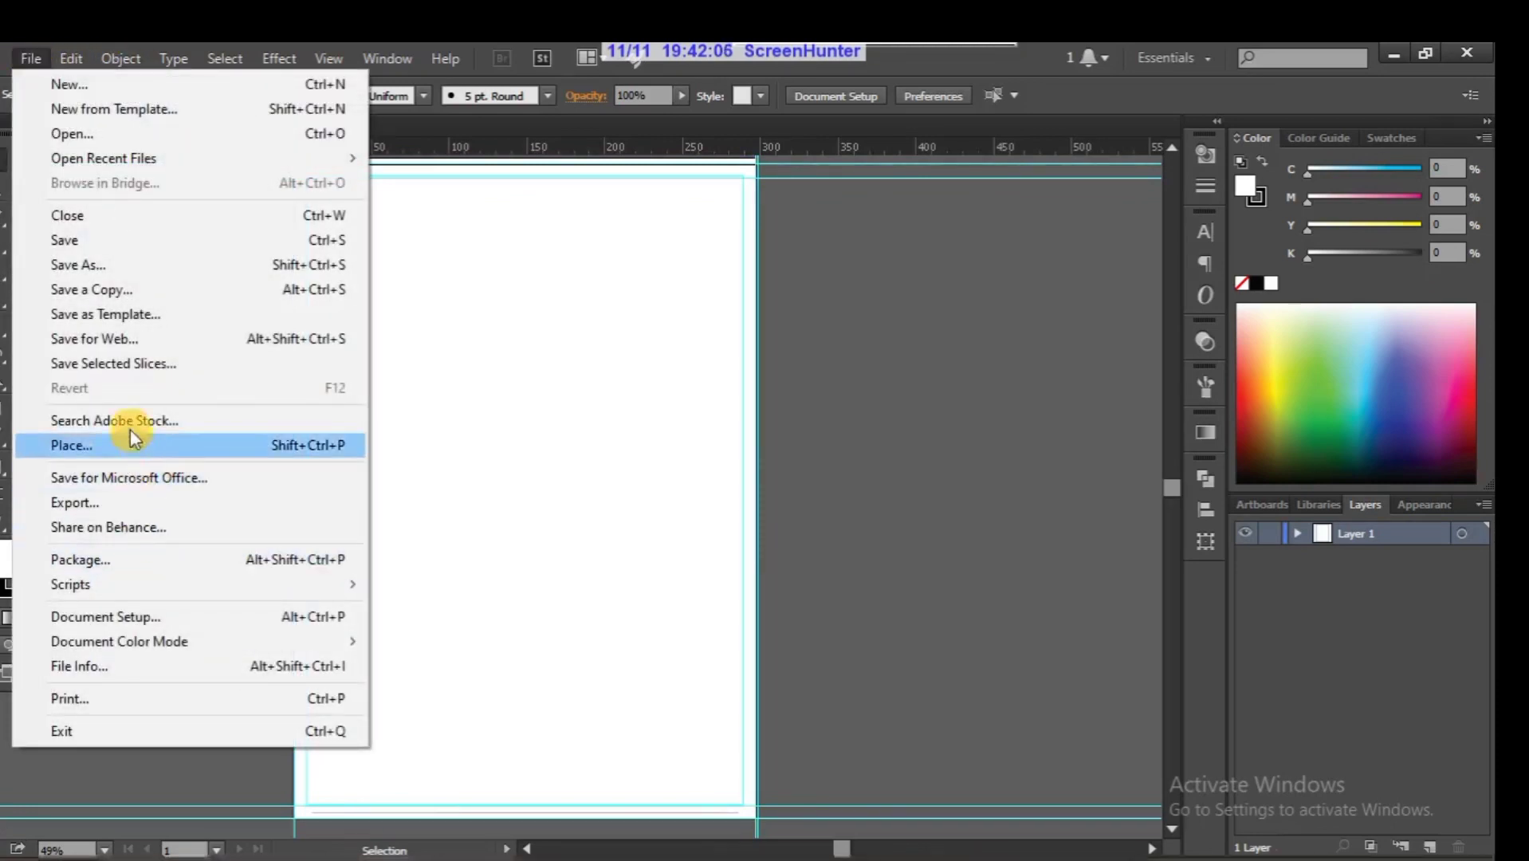
left_click(132, 317)
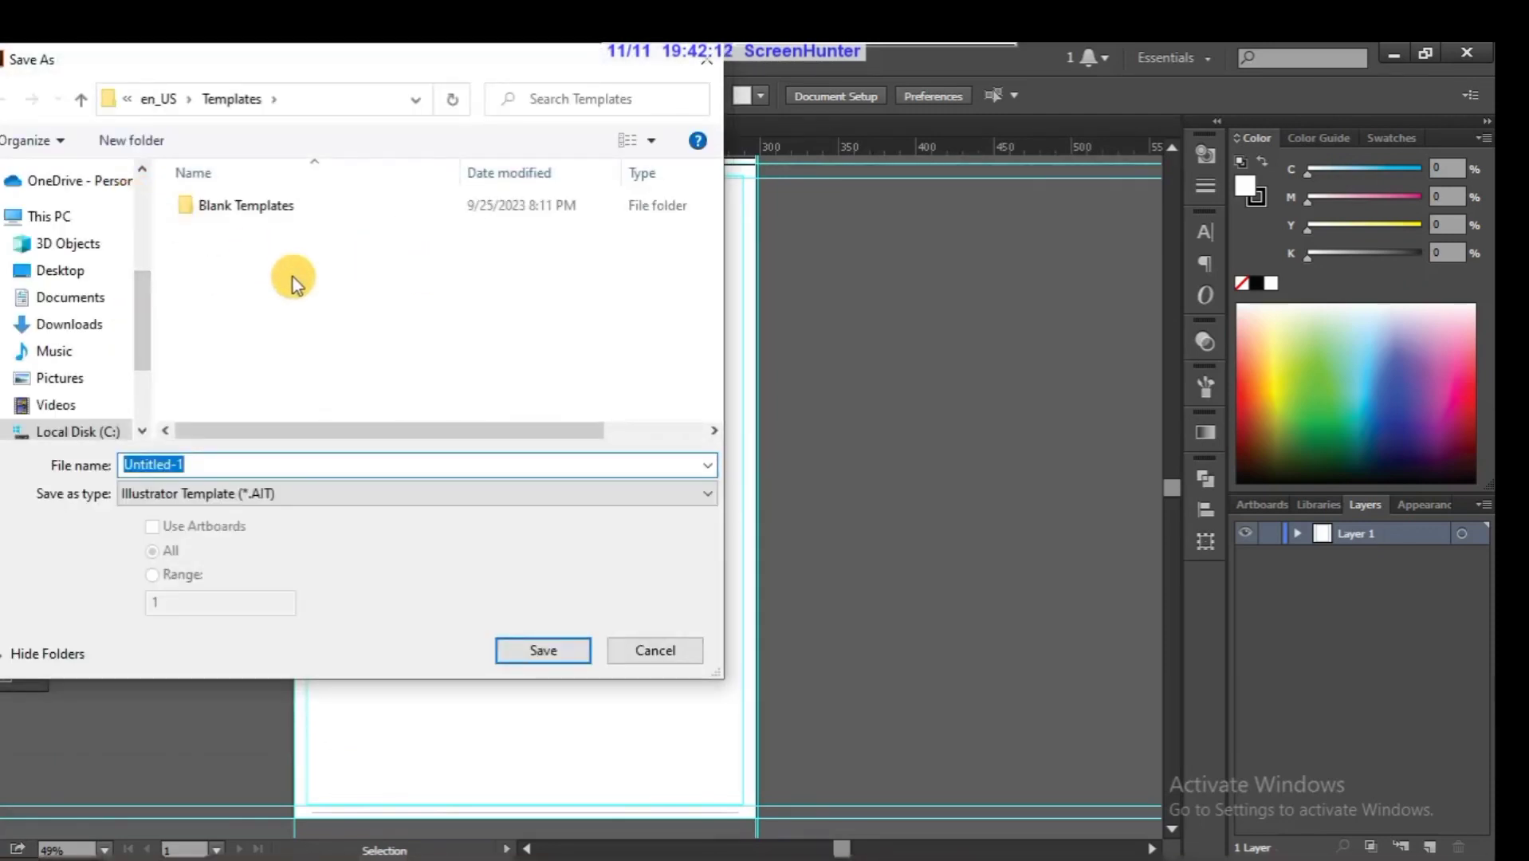
left_click(70, 300)
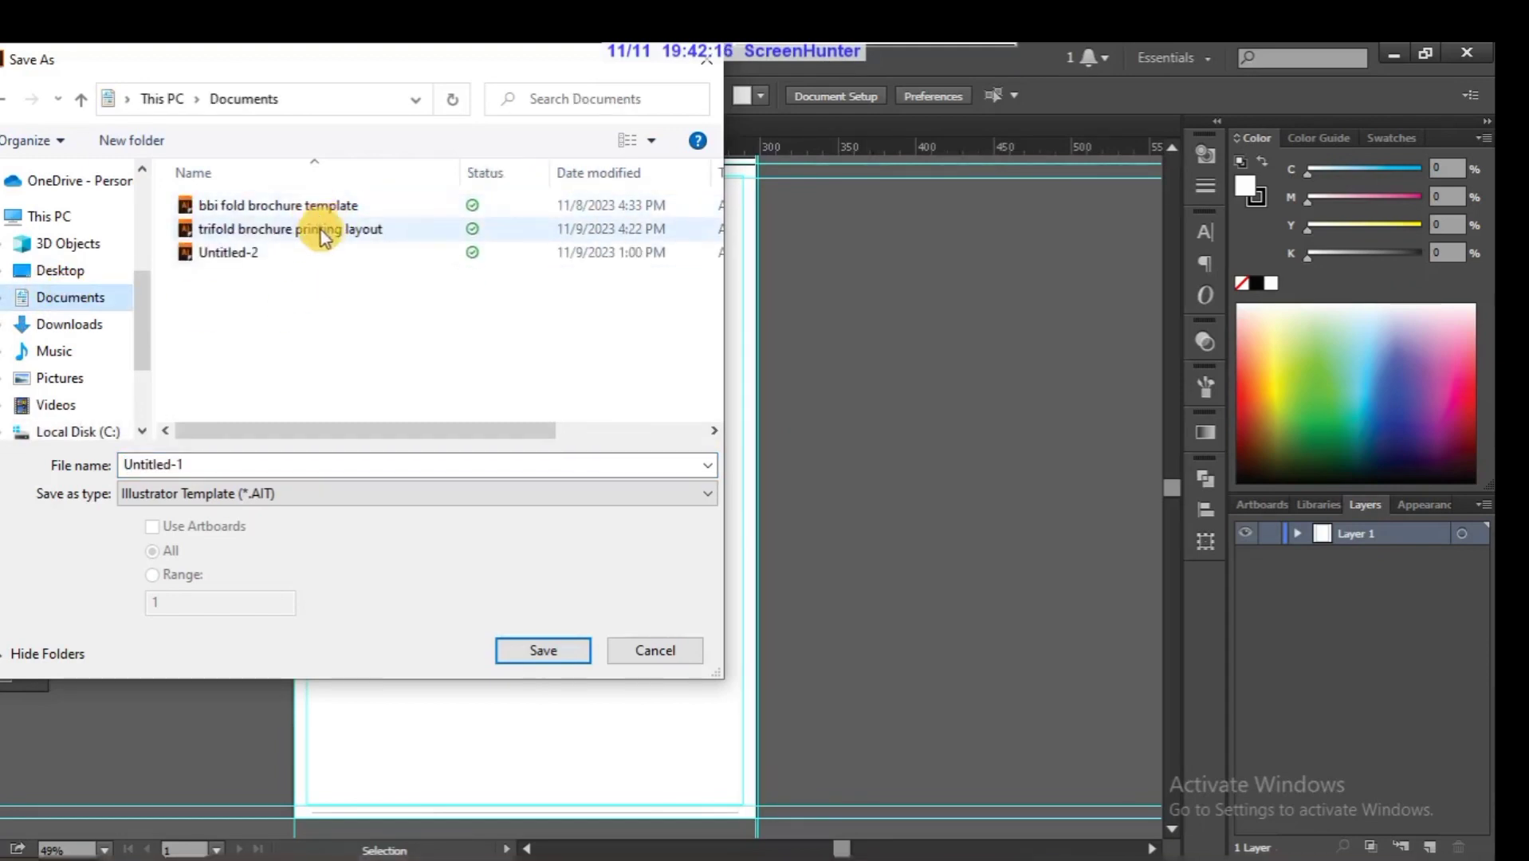
left_click_drag(225, 464, 106, 472)
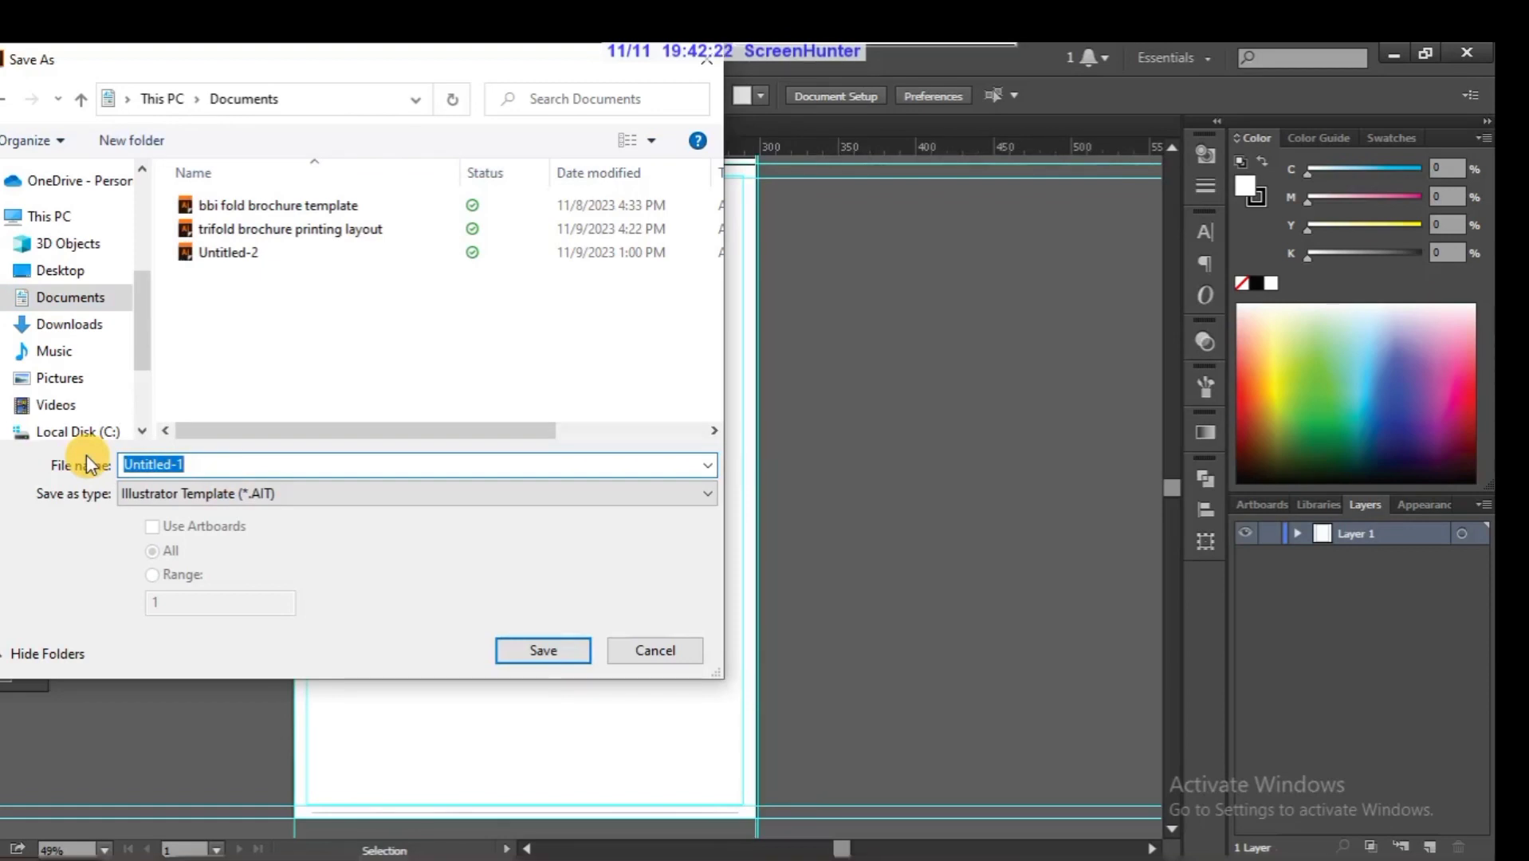
type("Poster l")
type("ayout")
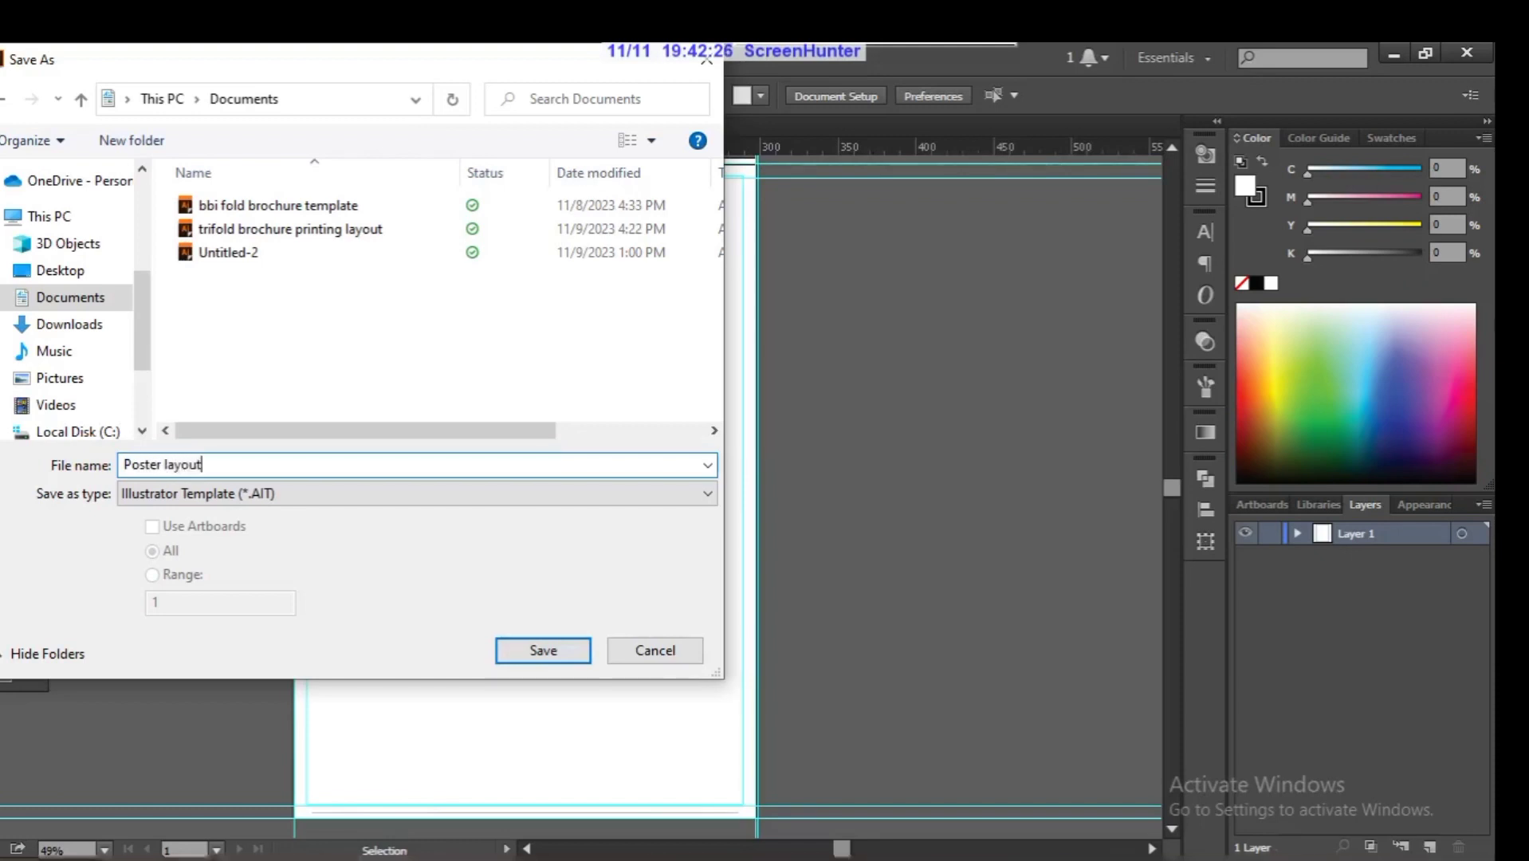
left_click(530, 653)
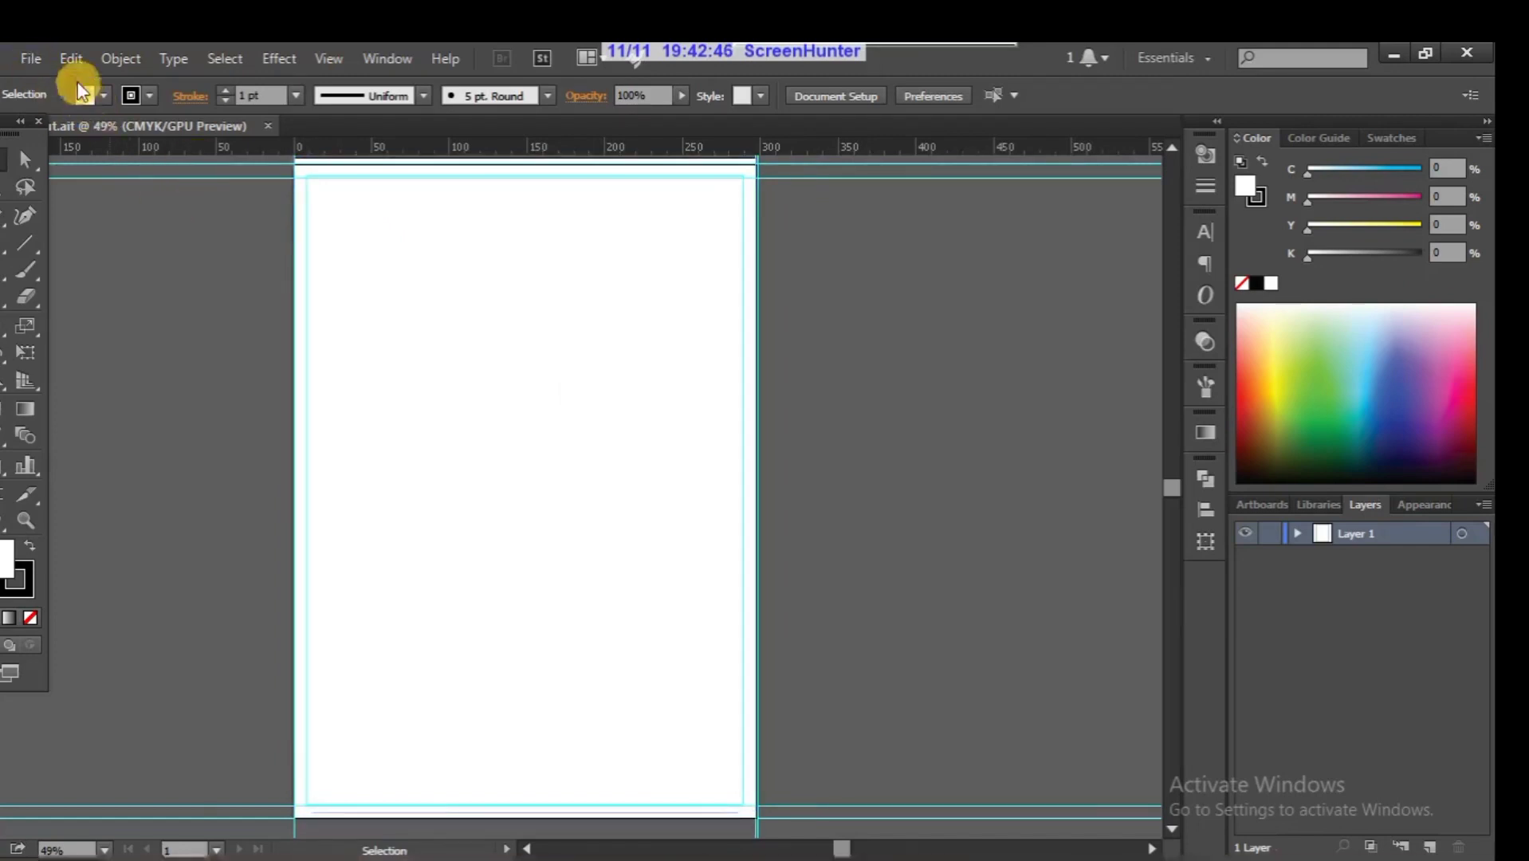
Step: Create a new document from the 'Poster layout' template stored in Documents
left_click(36, 59)
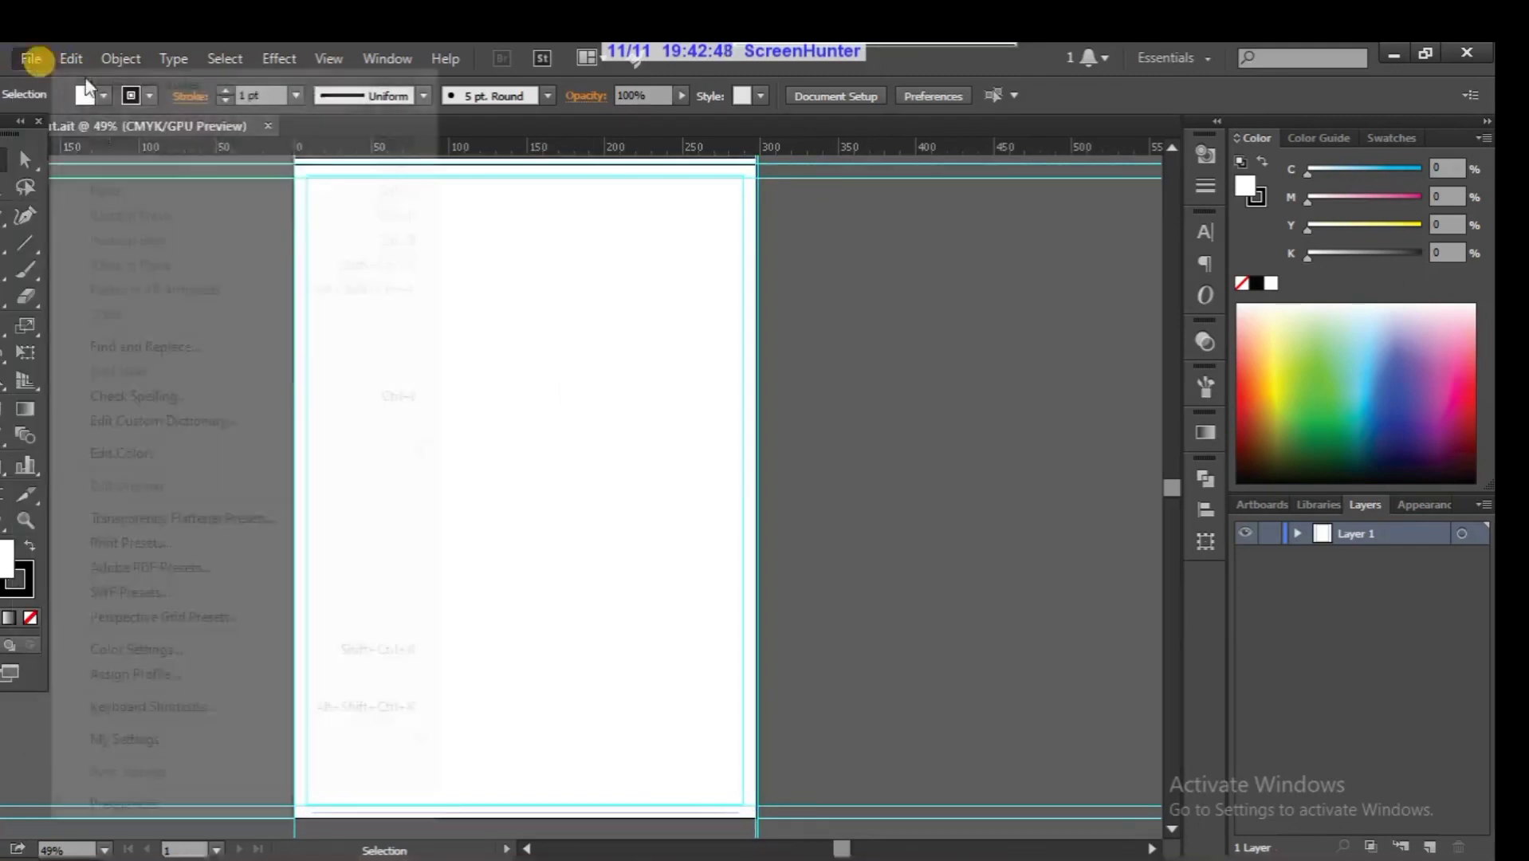
left_click(25, 66)
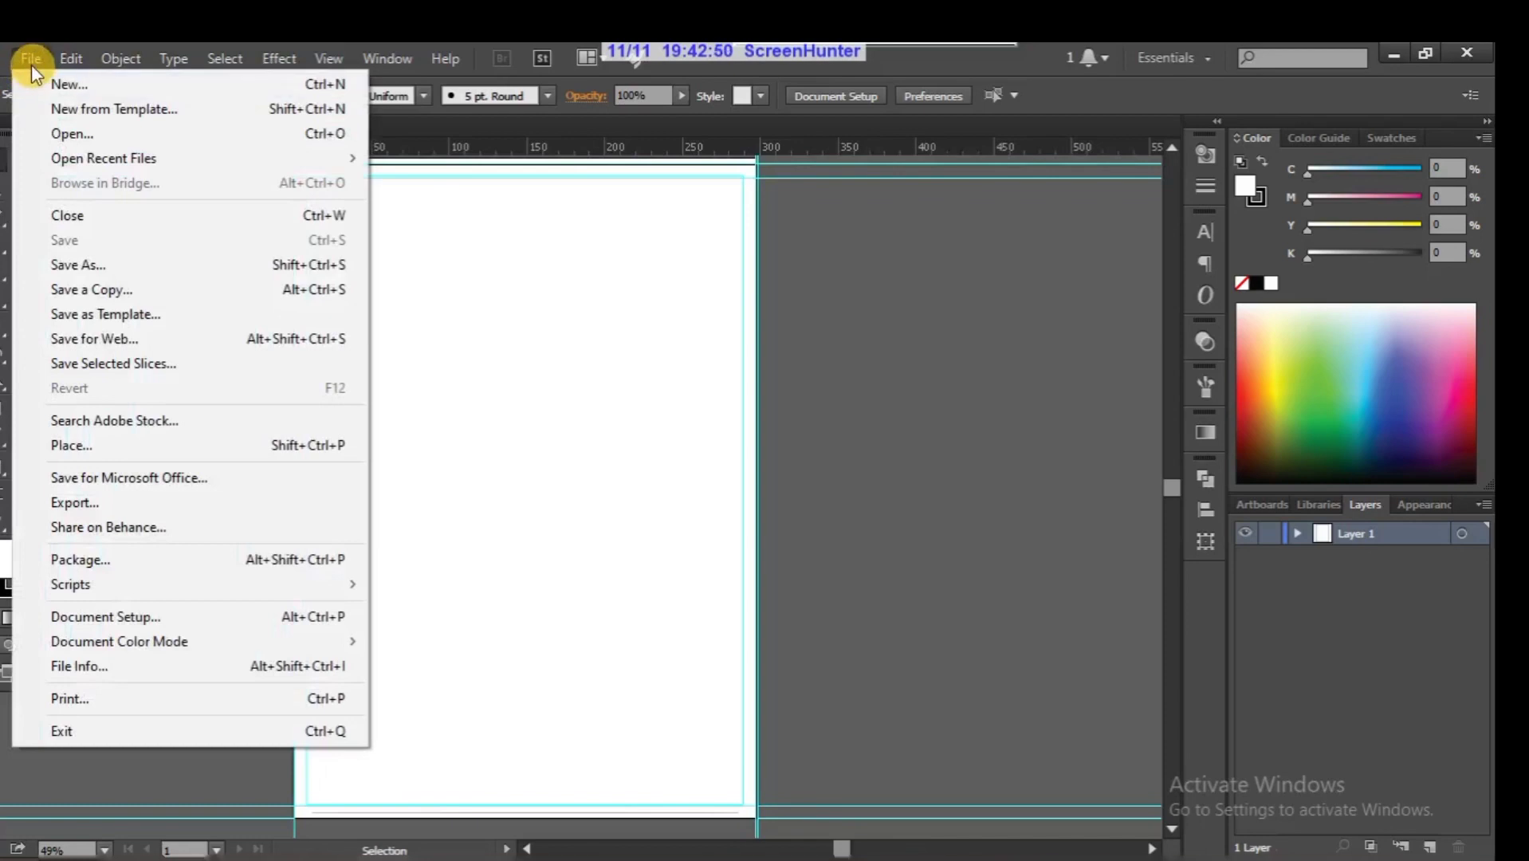
left_click(77, 117)
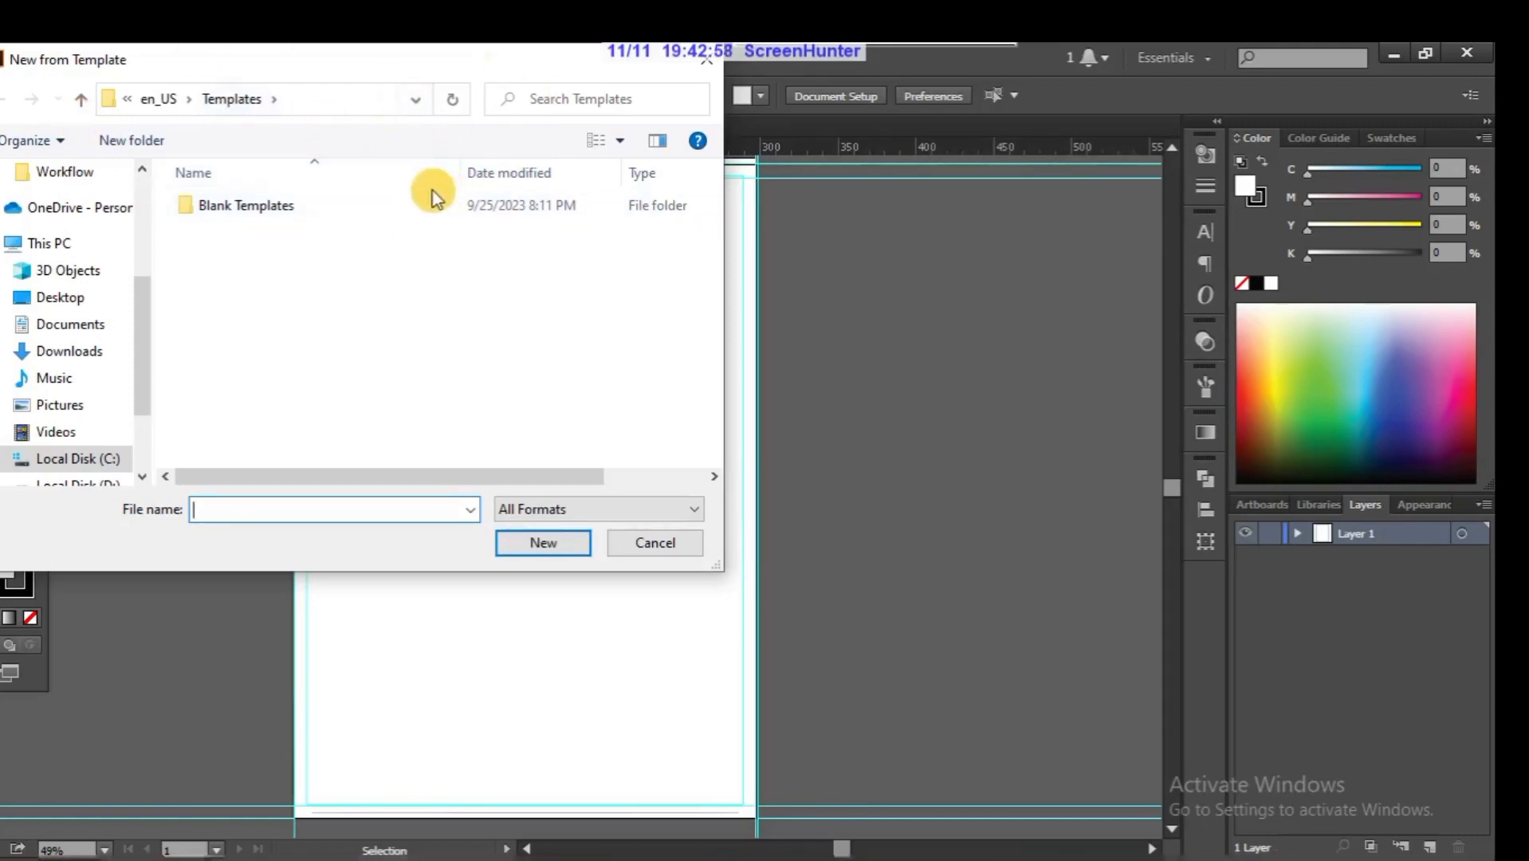
left_click(80, 325)
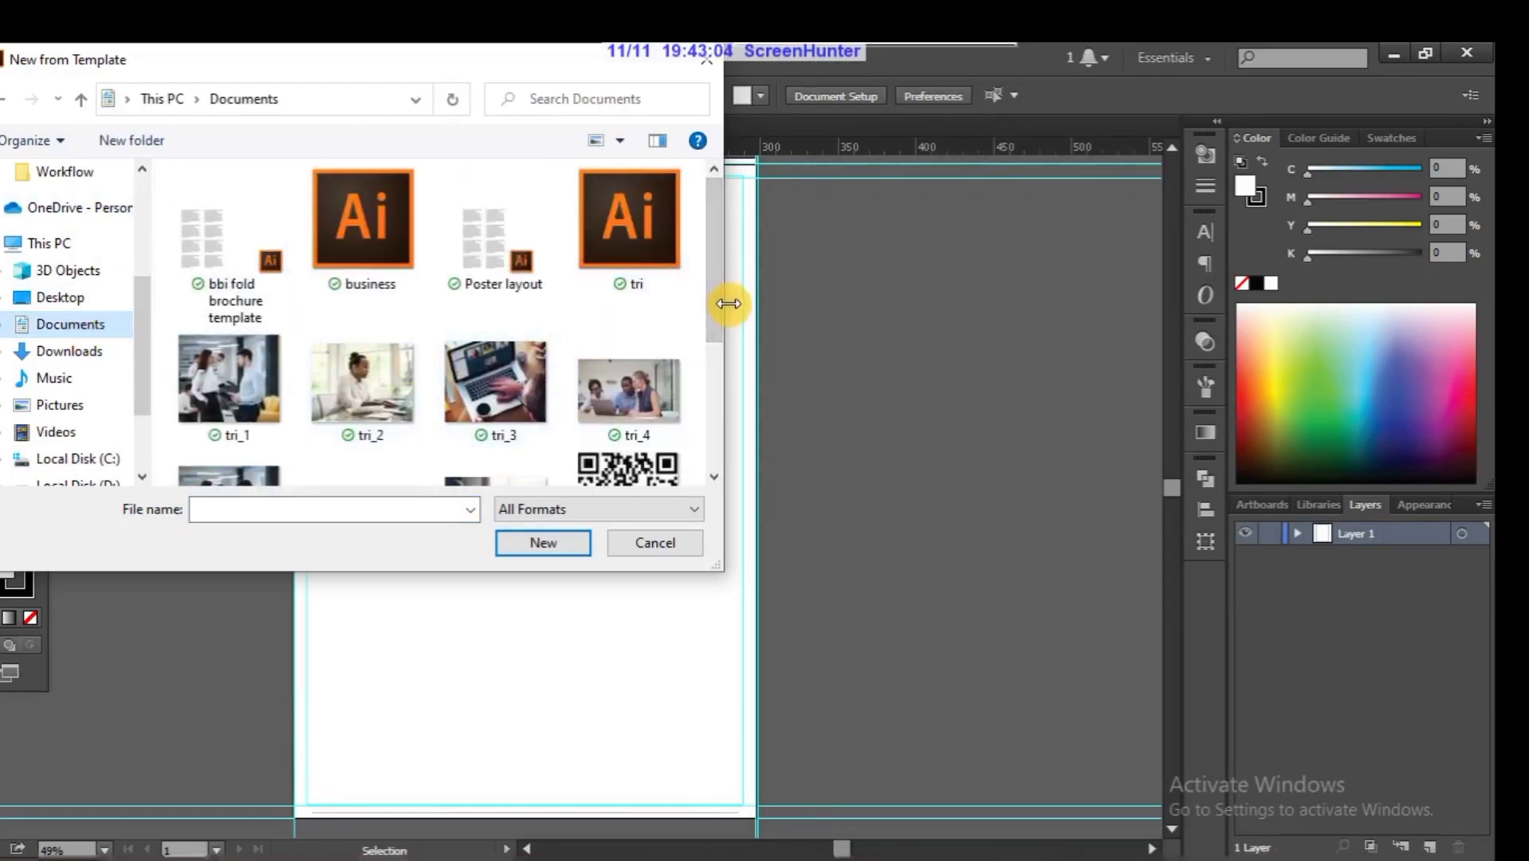
scroll(716, 316, "down", 3)
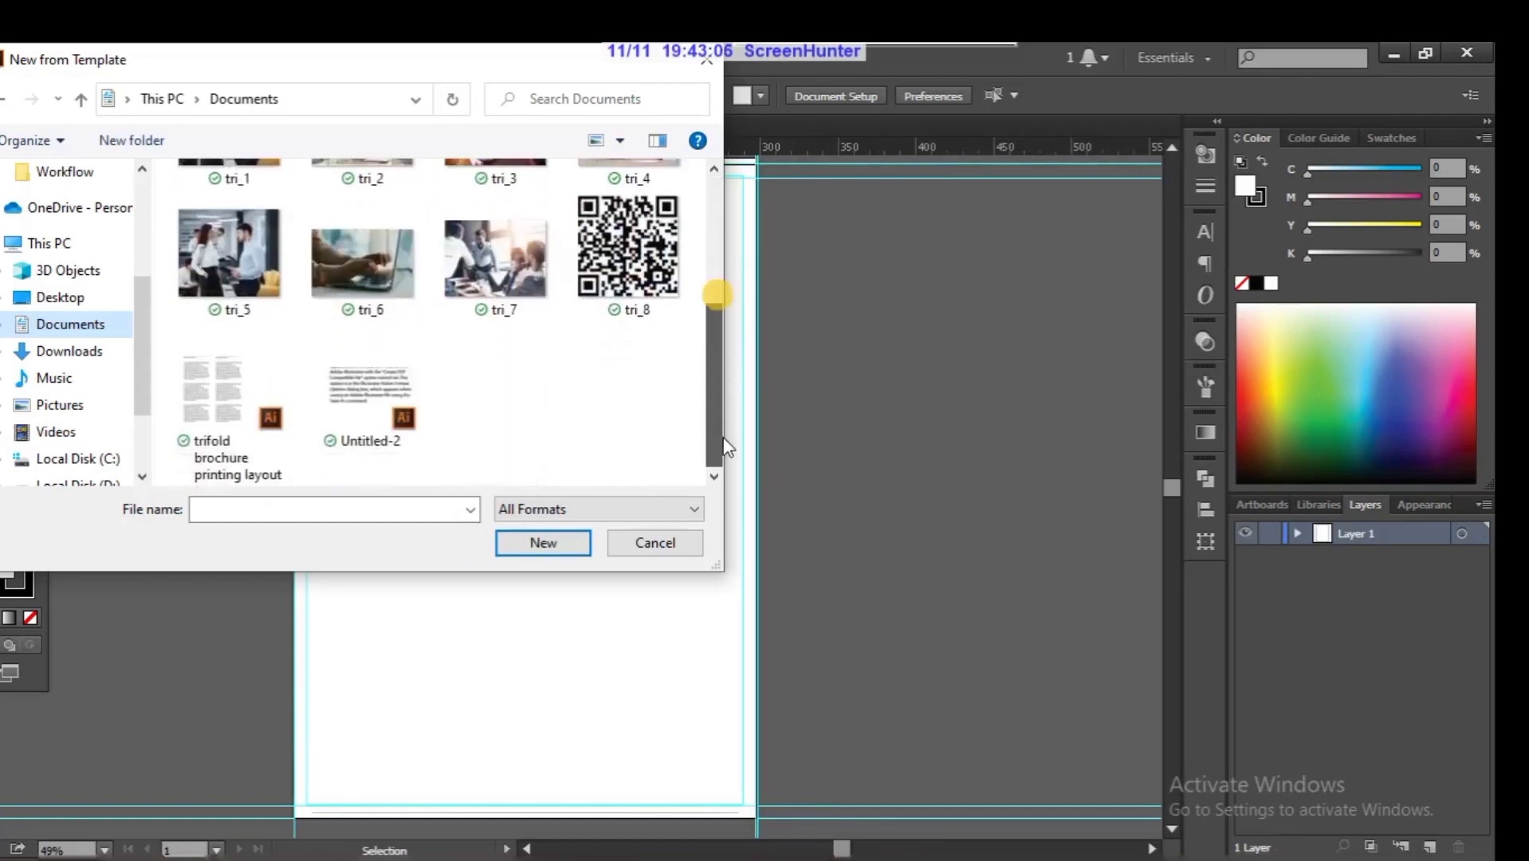
left_click_drag(714, 382, 708, 236)
left_click(494, 231)
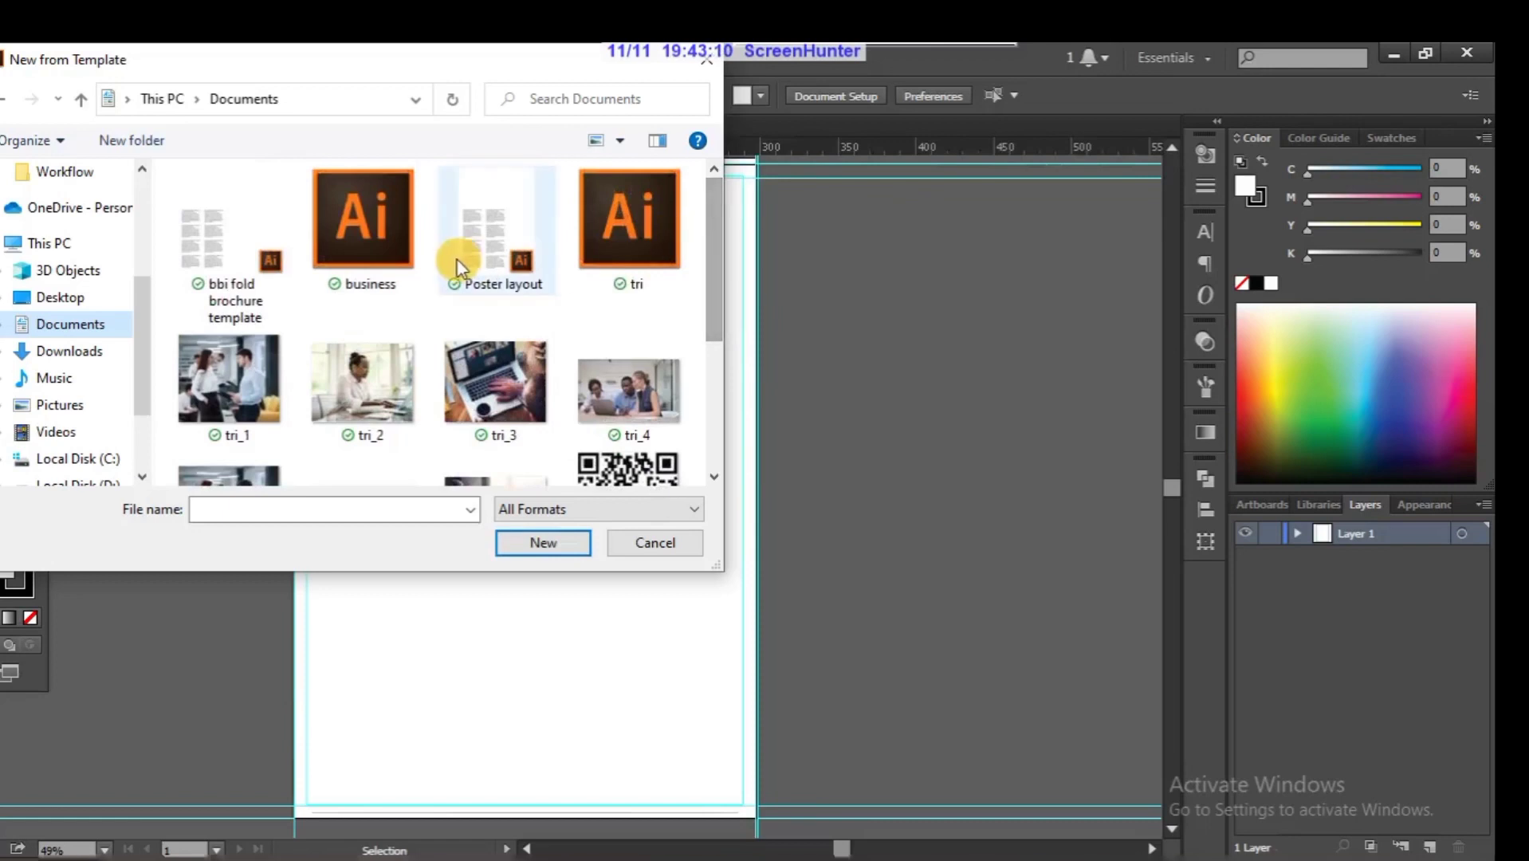
left_click(550, 535)
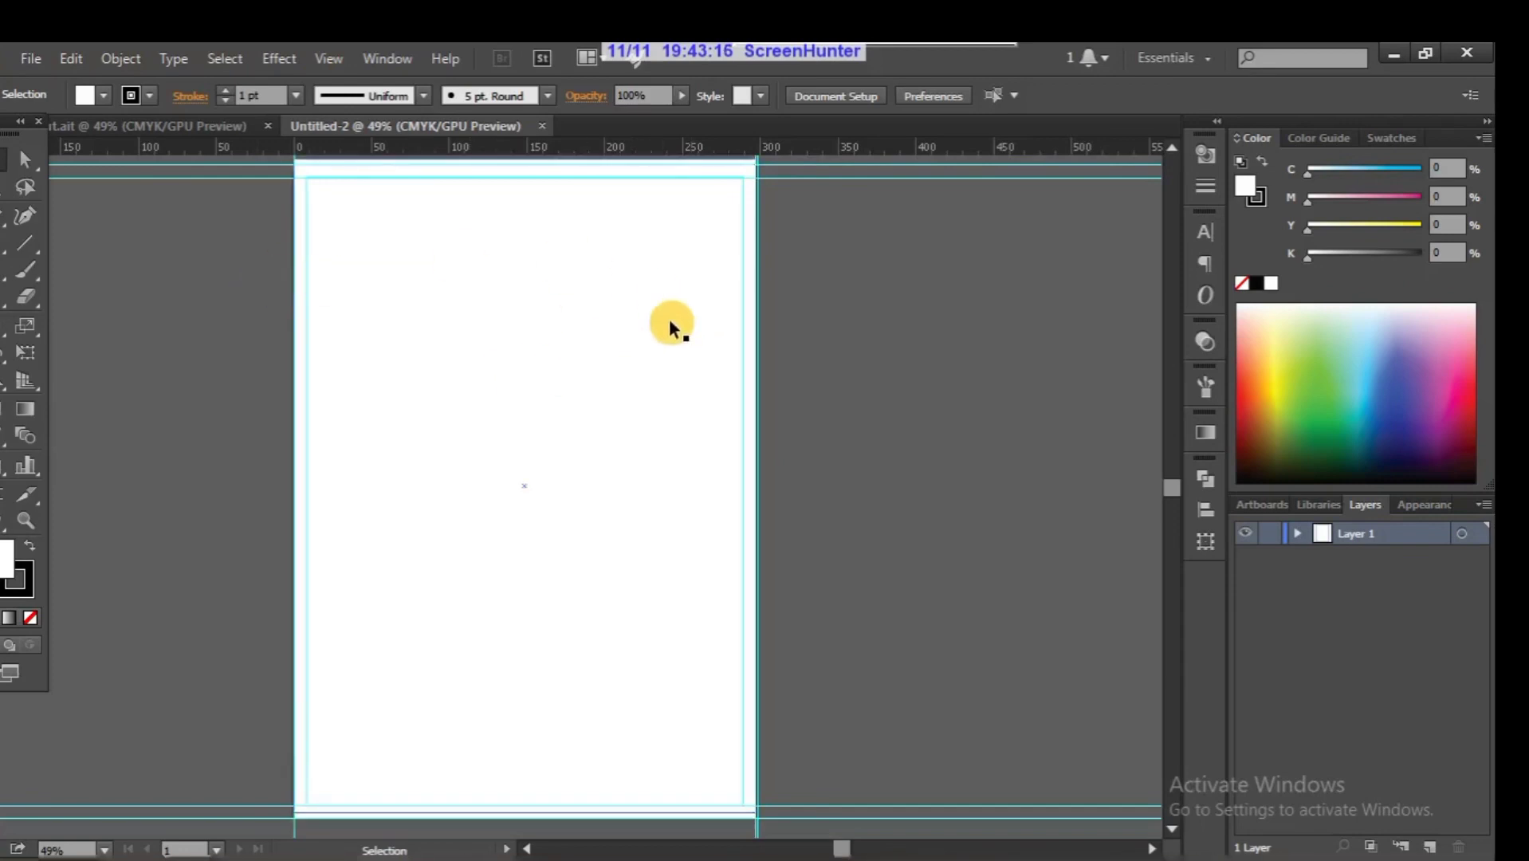
Step: Set the status-bar zoom level to 33.33%
left_click(106, 851)
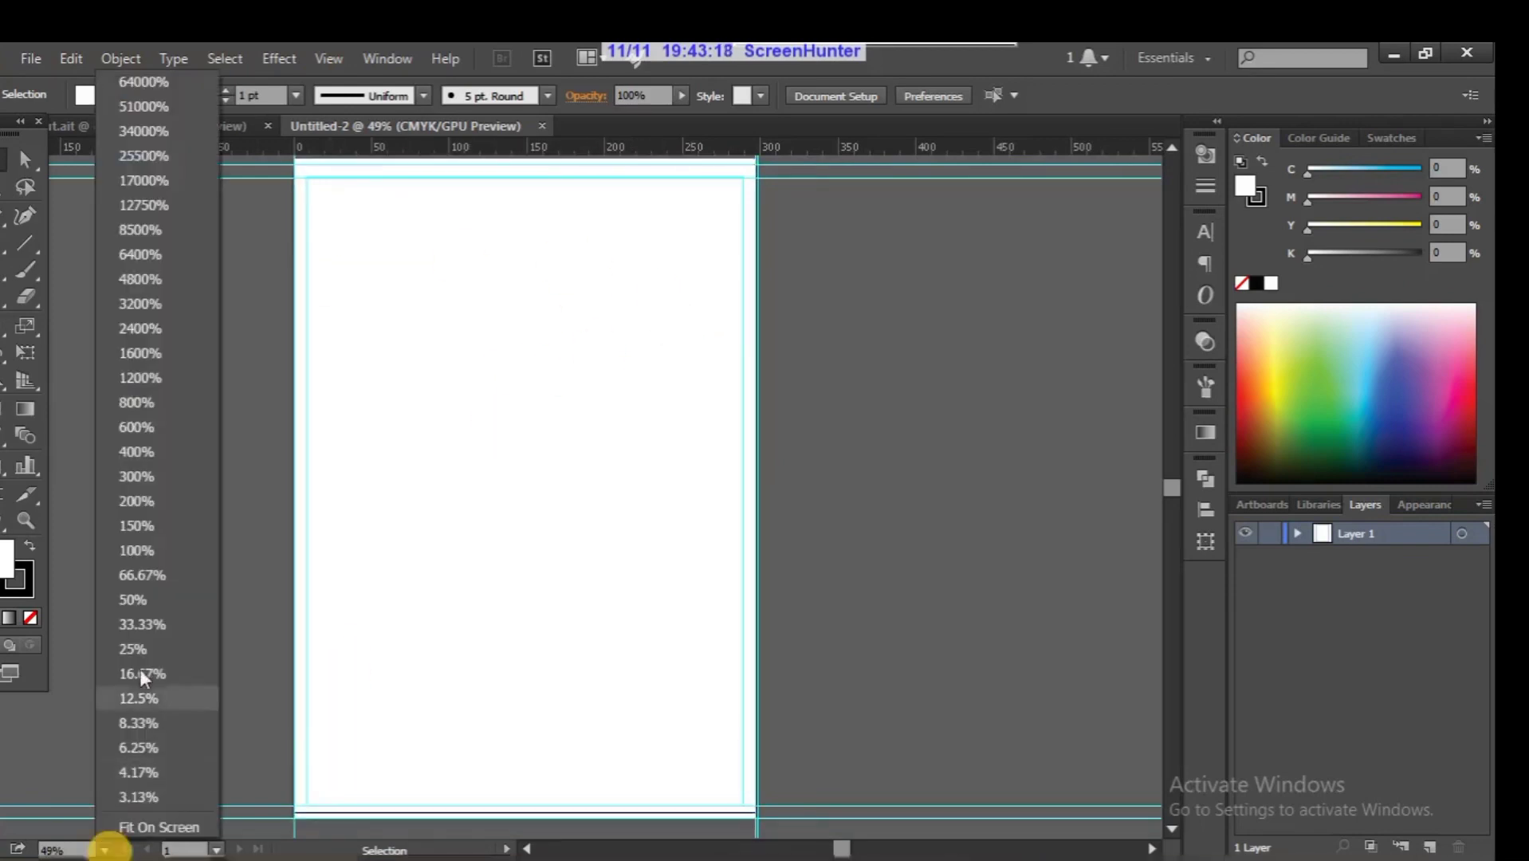
left_click(151, 624)
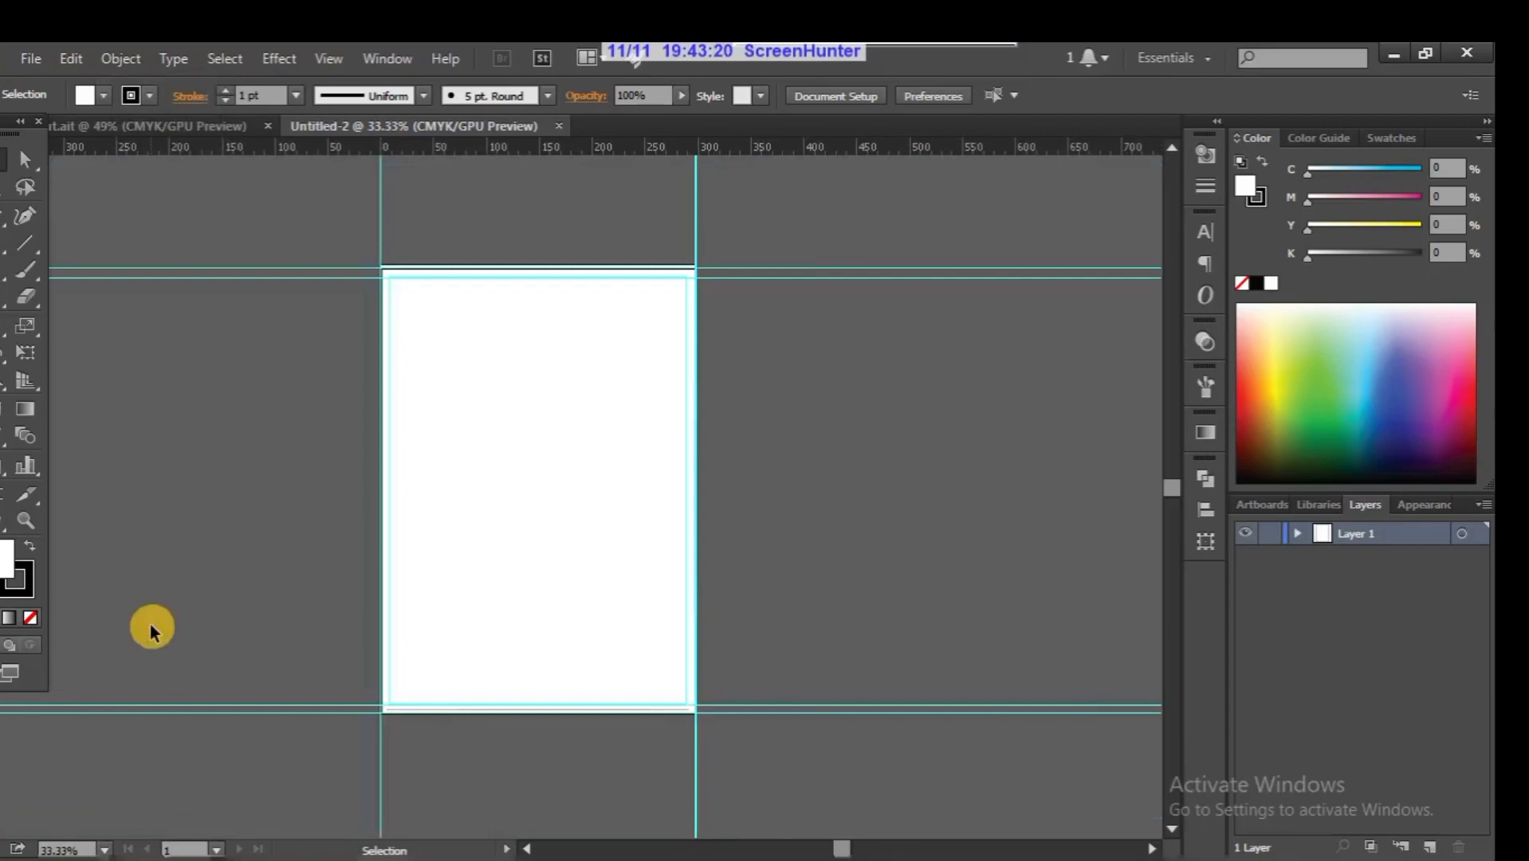